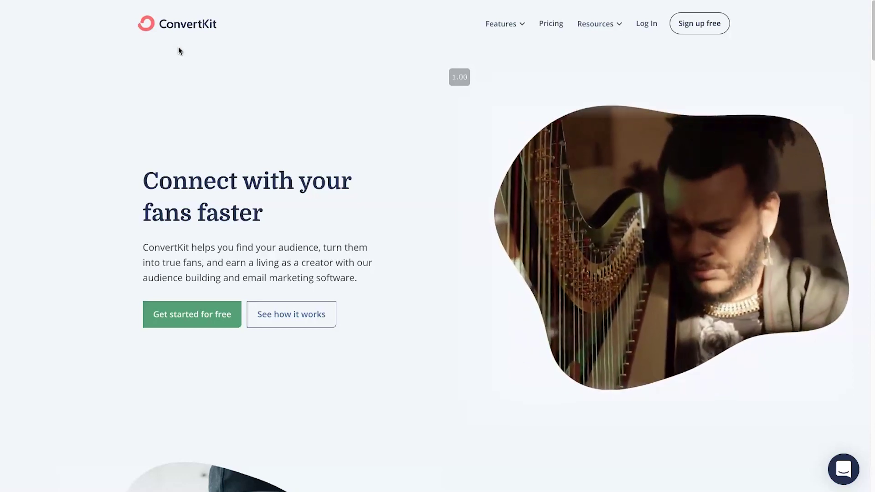
Browse the site's feature overview and open the pricing page to view the Free, Creator and Creator Pro plans.
click(551, 67)
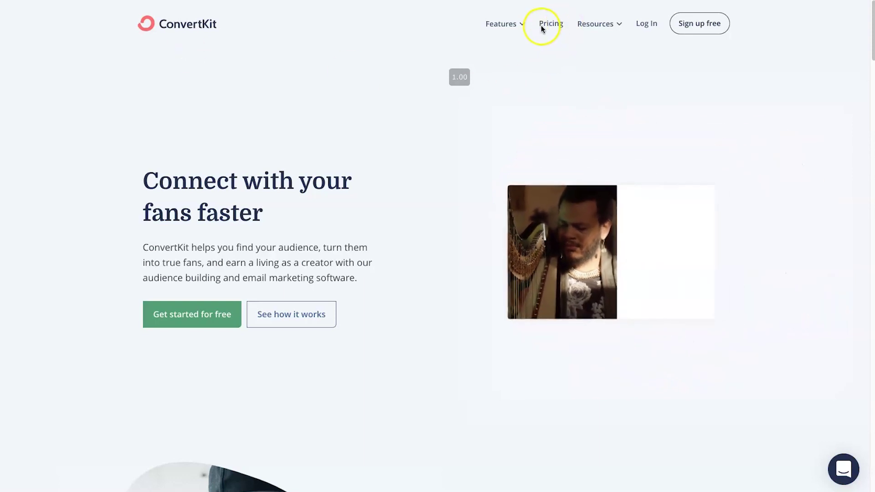
click(509, 25)
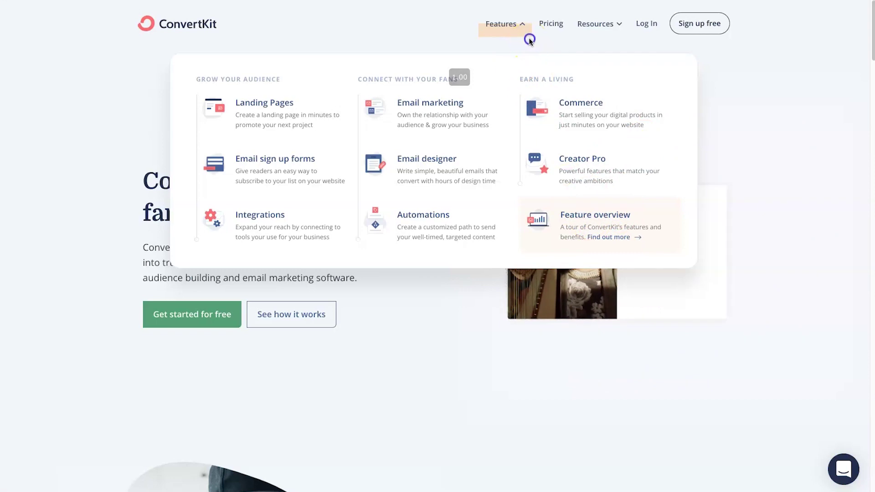
click(550, 27)
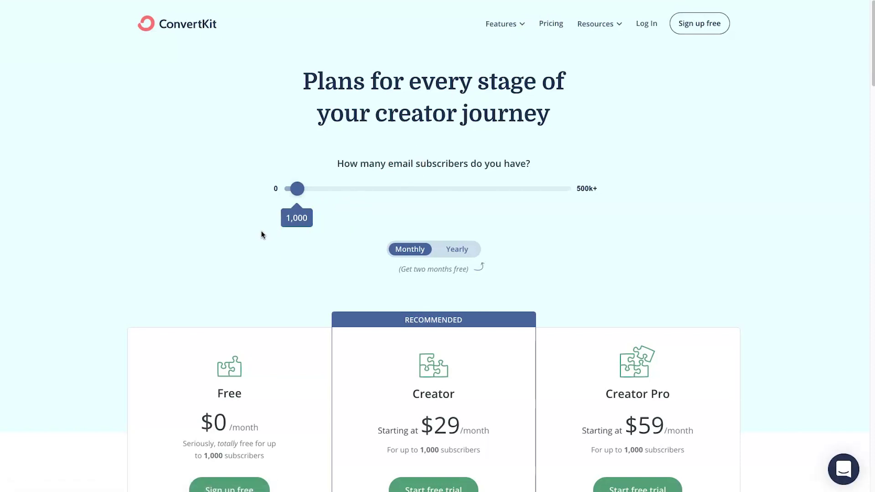
scroll(250, 230, down, 5)
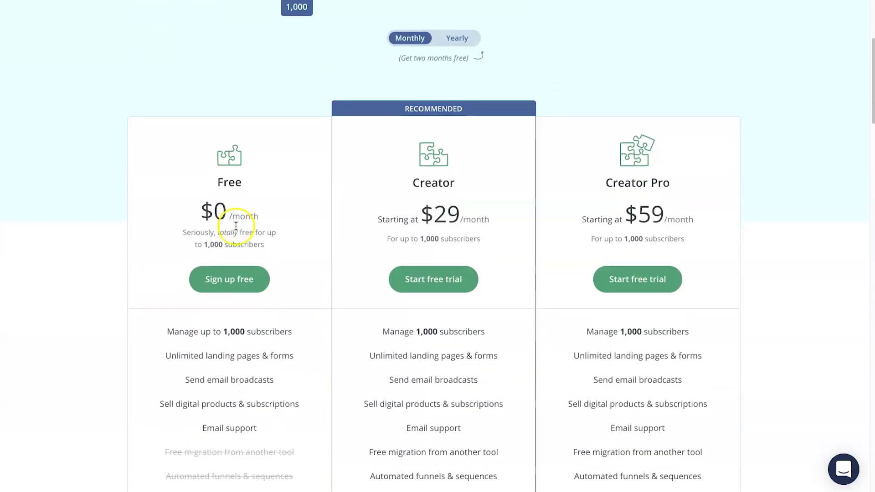
scroll(175, 221, up, 3)
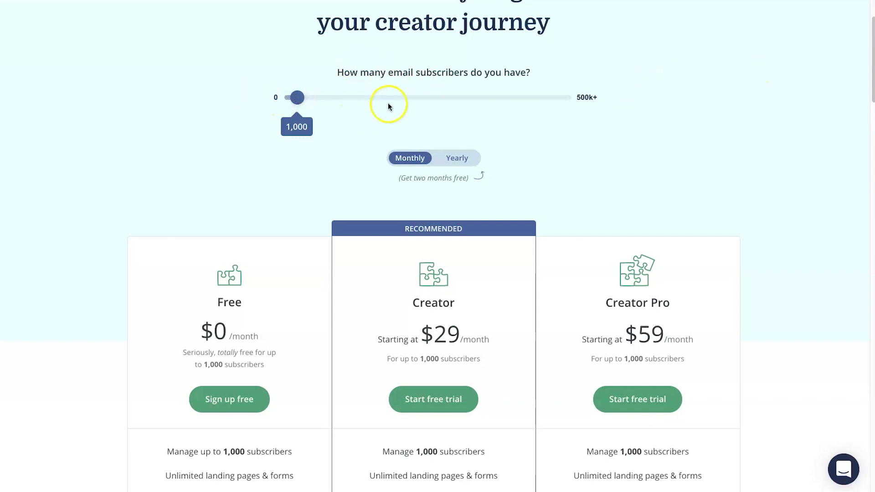
Compare plan prices at 0 and 1,000 subscribers, and under yearly and monthly billing.
drag(300, 97, 231, 100)
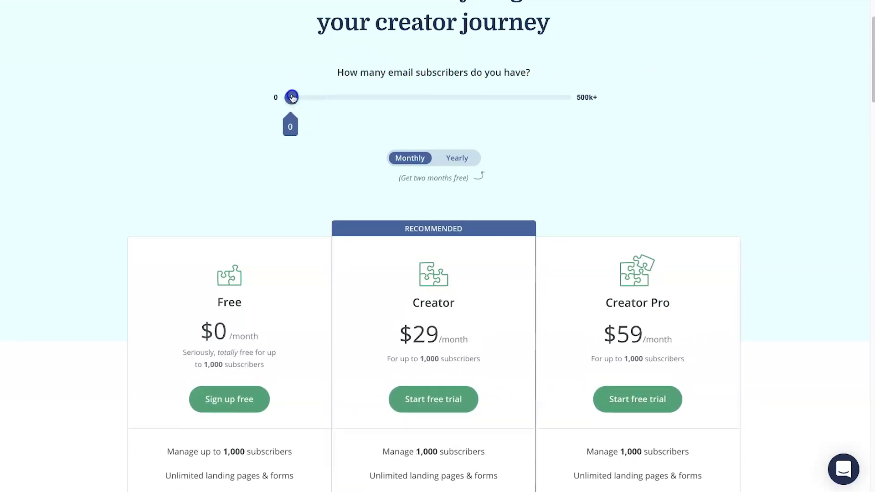
drag(292, 98, 297, 97)
click(452, 164)
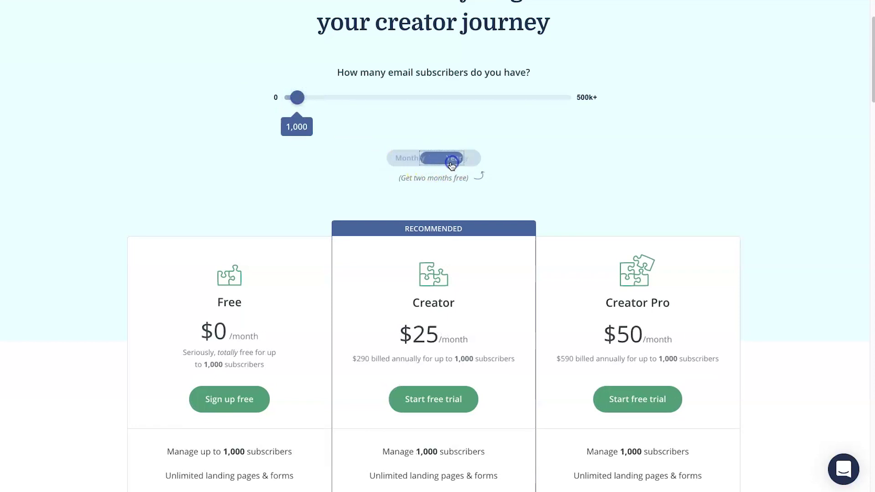
click(413, 159)
Examine the features included in the Free plan, from unlimited landing pages and email broadcasts to digital product sales and email support.
scroll(338, 166, down, 5)
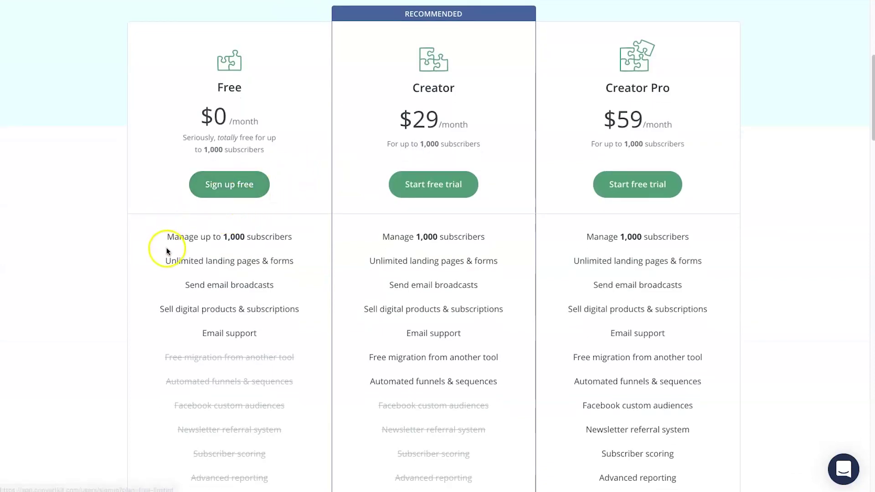
drag(114, 267, 309, 262)
click(309, 263)
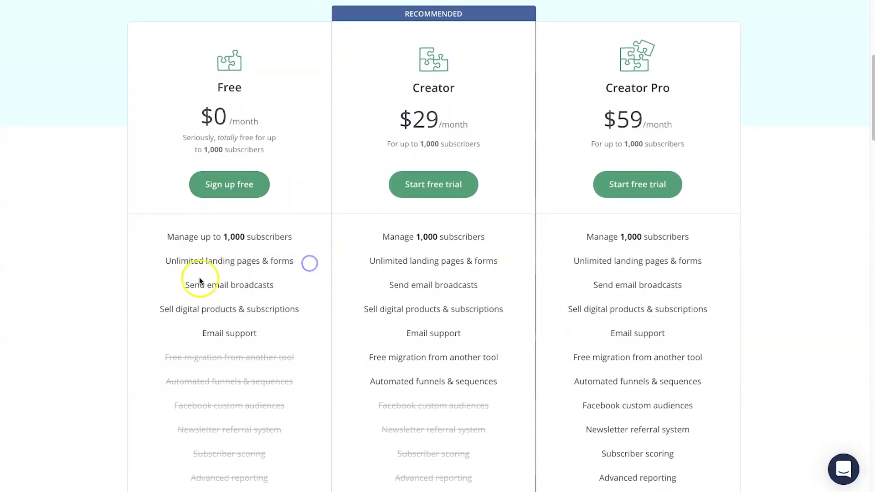
drag(155, 259, 305, 263)
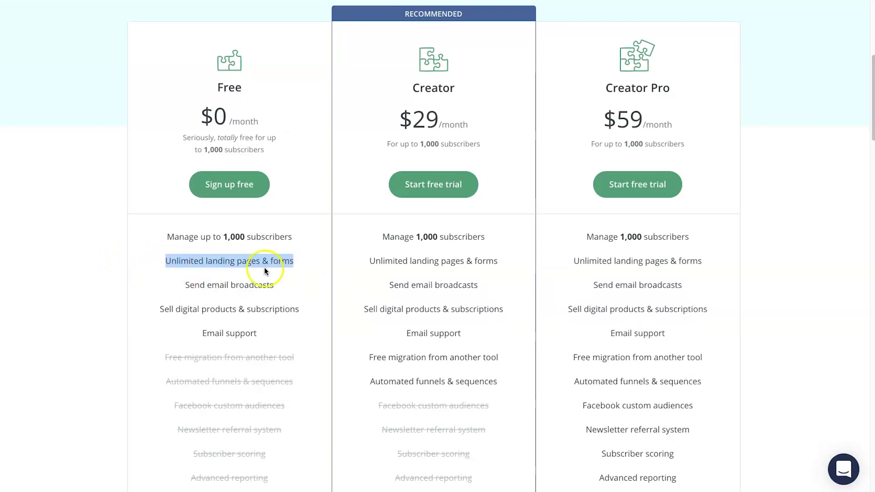
drag(176, 283, 286, 285)
click(307, 284)
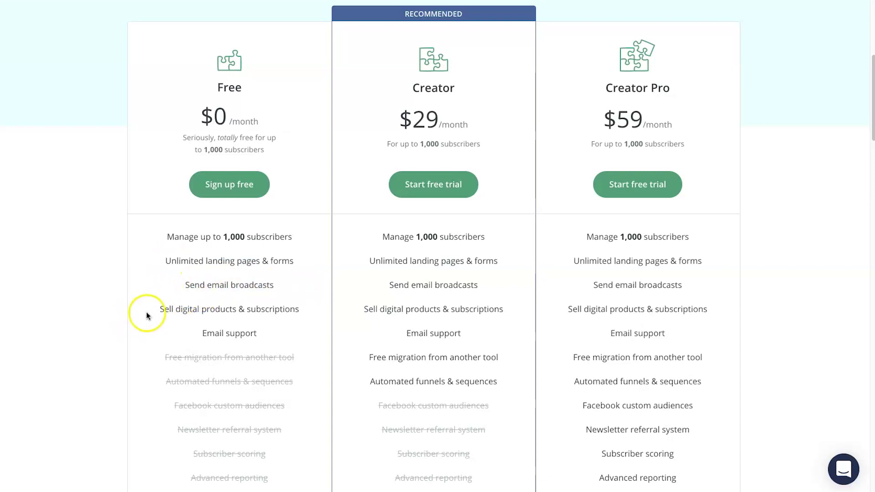
drag(143, 315, 303, 310)
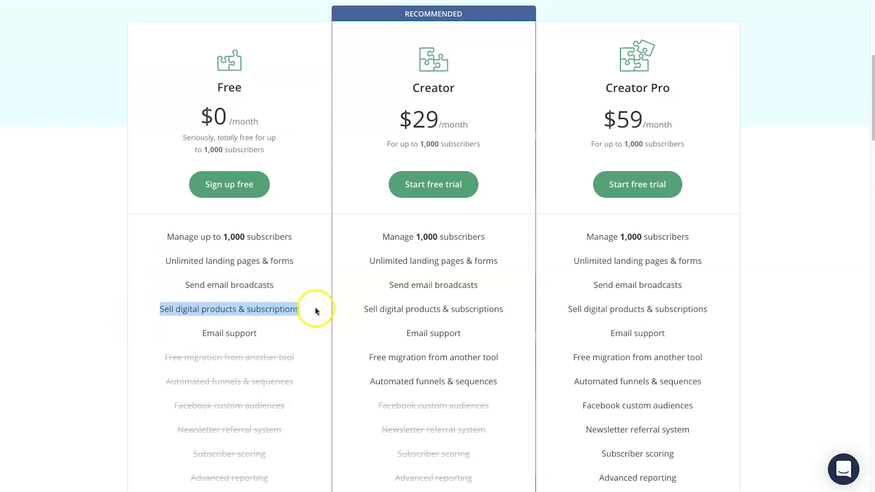
drag(203, 334, 260, 332)
click(311, 332)
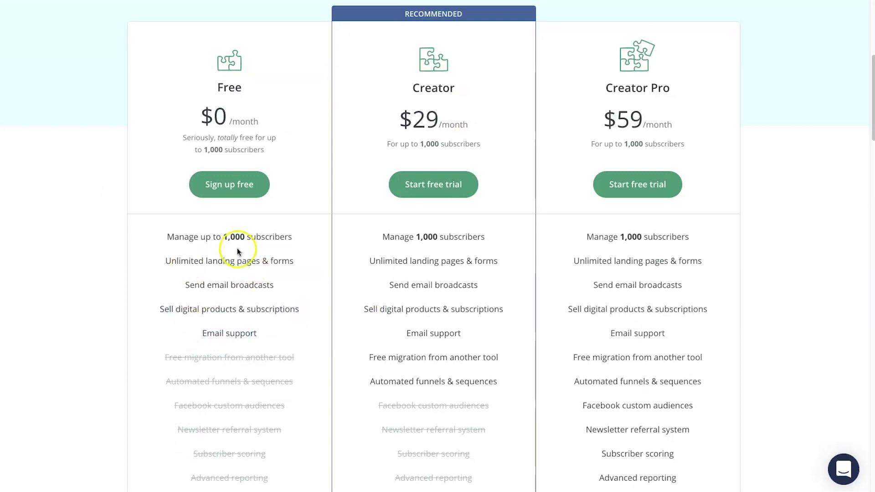
drag(173, 291, 278, 286)
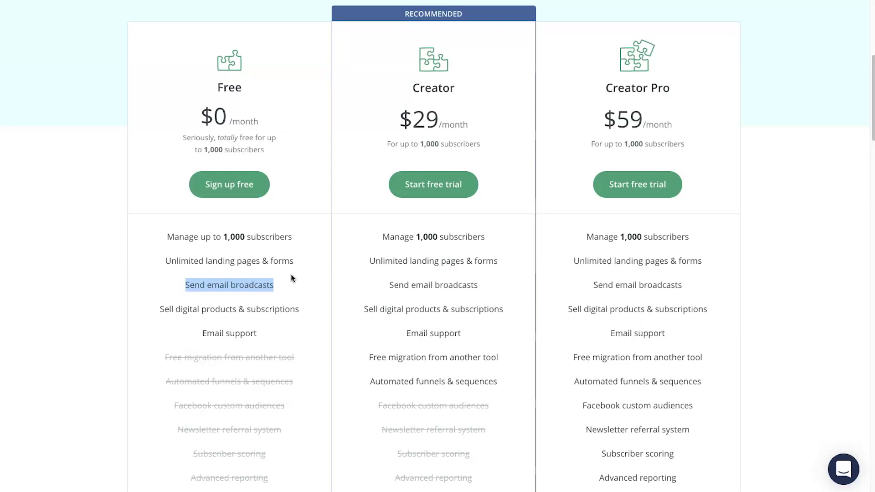
click(288, 286)
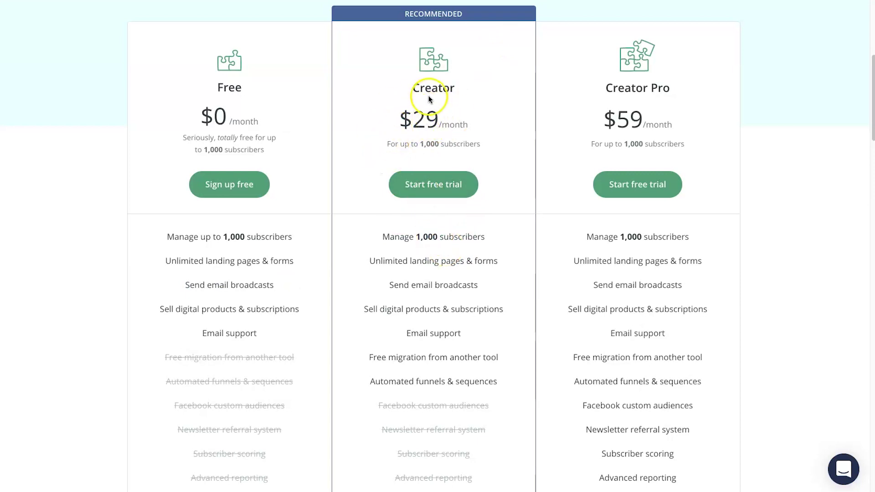
Examine what the Creator plan adds, focusing on automated funnels and sequences and free migration from another tool.
drag(363, 383, 500, 379)
click(523, 381)
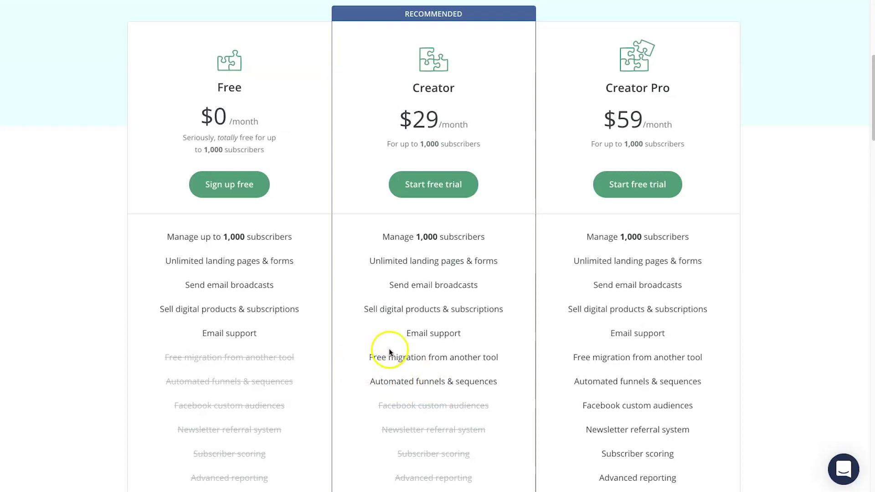
mouse_move(370, 354)
mouse_down()
mouse_move(477, 355)
mouse_move(360, 364)
mouse_up()
click(470, 355)
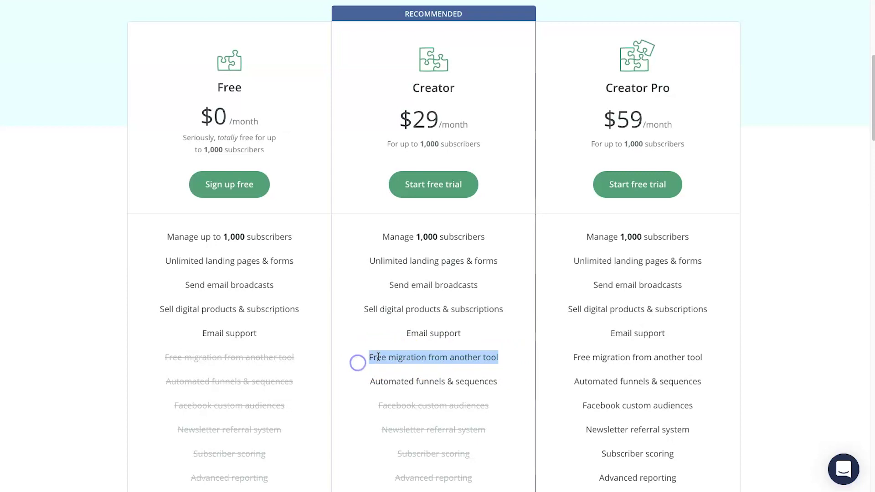
click(395, 365)
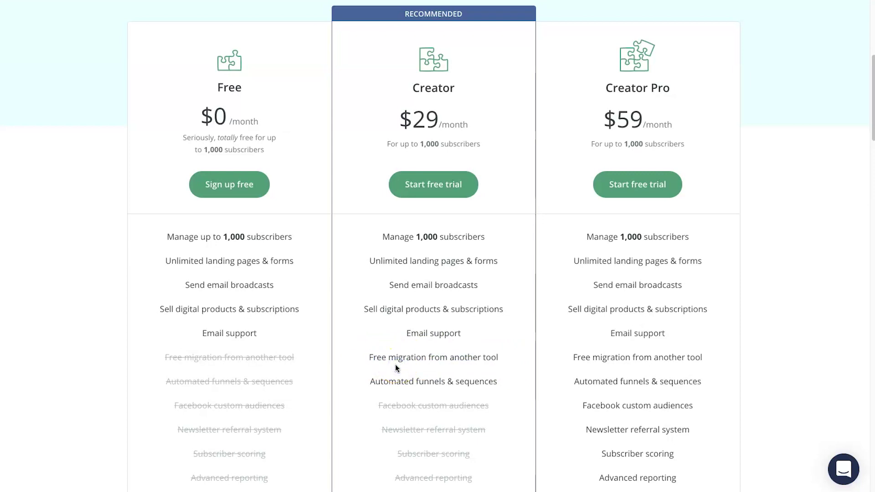
scroll(586, 371, down, 1)
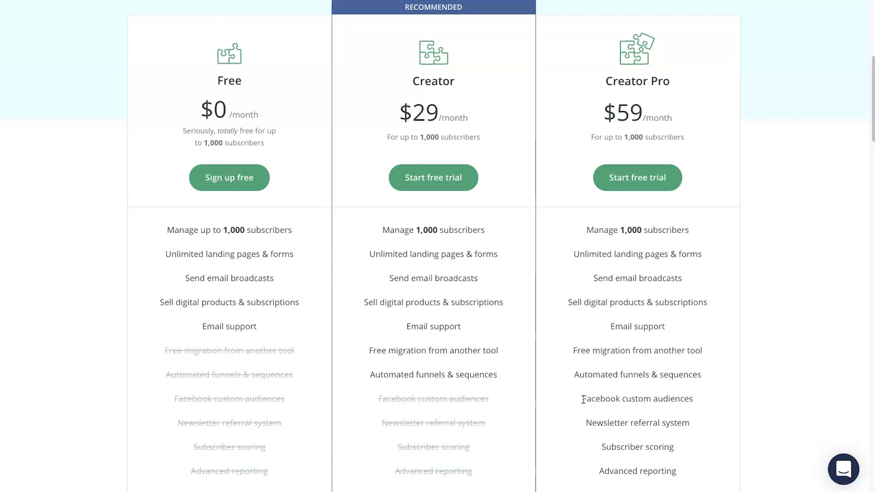
Examine the extras in the Creator Pro plan: Facebook custom audiences, newsletter referral system, subscriber scoring and advanced reporting.
drag(580, 399, 704, 395)
click(694, 398)
drag(575, 418, 618, 424)
click(590, 424)
drag(587, 451, 686, 450)
drag(593, 471, 683, 477)
click(683, 477)
Expand the full feature comparison and look through its table for all three plans.
scroll(682, 463, down, 5)
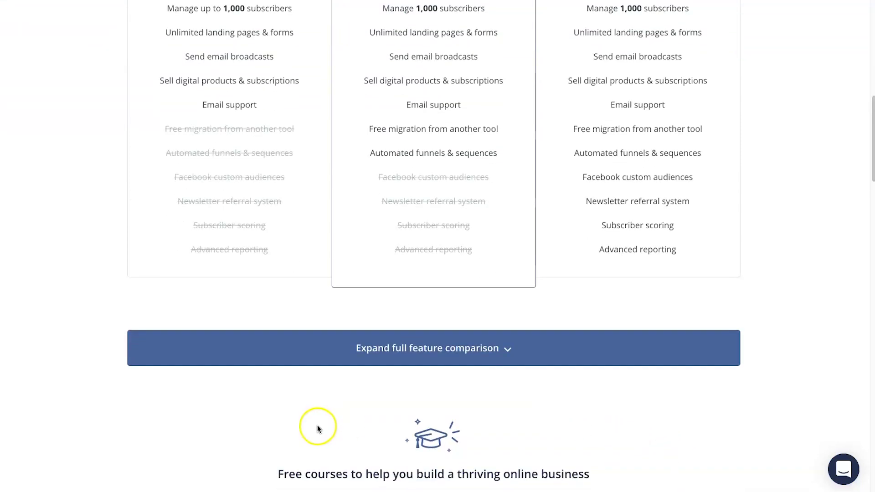
click(489, 349)
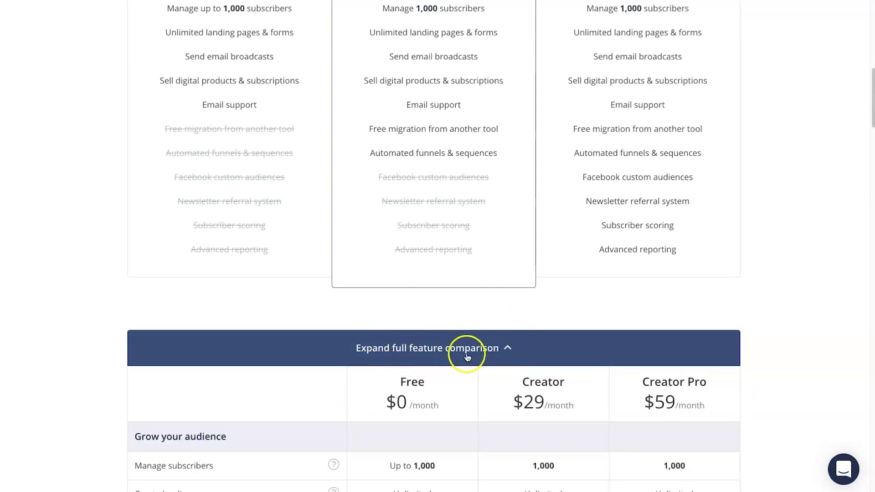
scroll(524, 351, down, 7)
scroll(496, 233, down, 19)
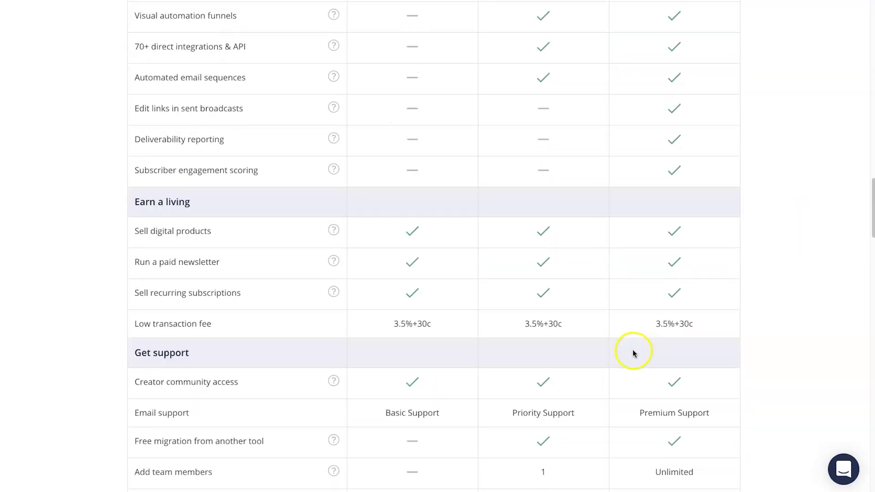
Check the low transaction fee row under Earn a living for each plan.
scroll(586, 349, up, 4)
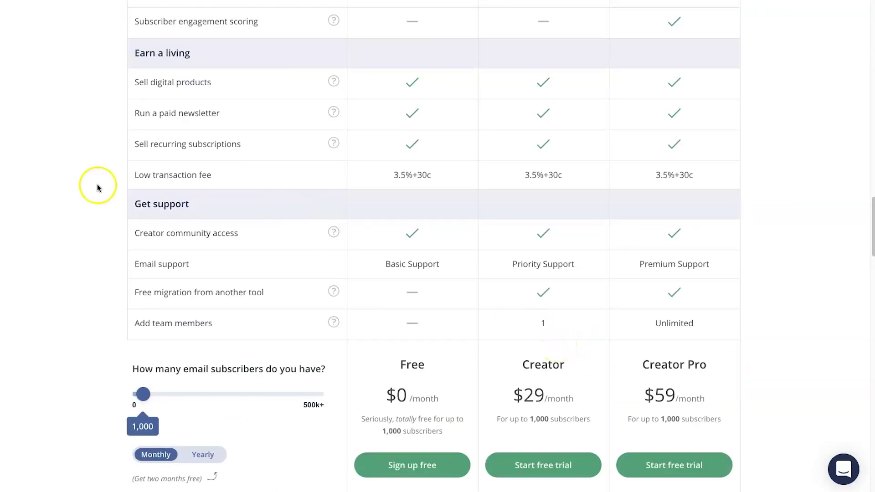
drag(130, 178, 219, 178)
click(221, 178)
drag(399, 176, 443, 177)
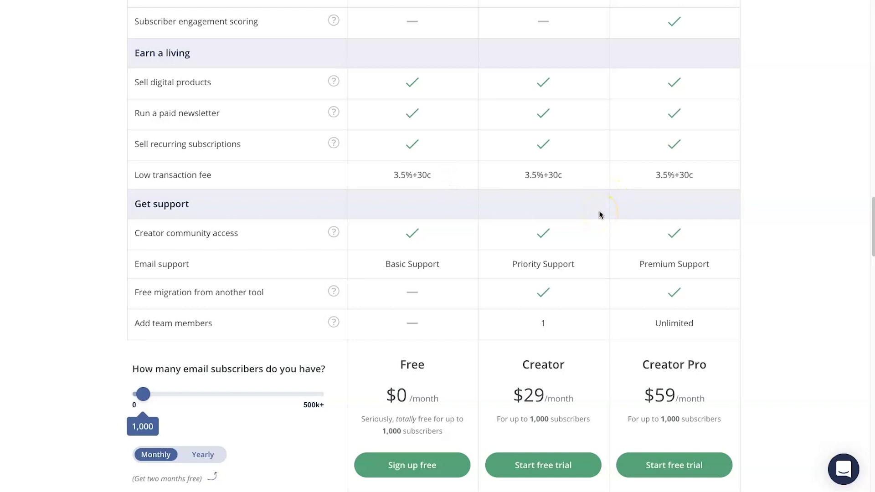
drag(392, 176, 433, 176)
click(435, 176)
double_click(407, 175)
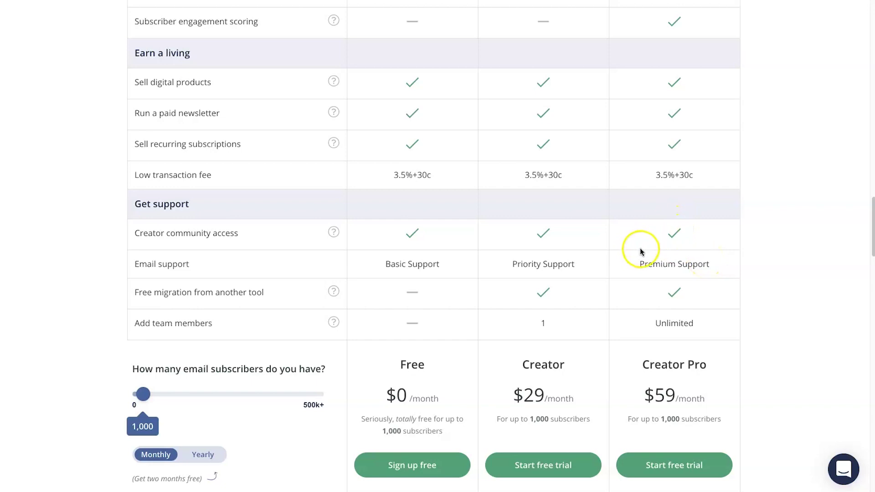
Return to the beginning of the pricing page and start the free account sign-up.
scroll(579, 156, up, 10)
scroll(697, 307, down, 5)
scroll(486, 256, up, 15)
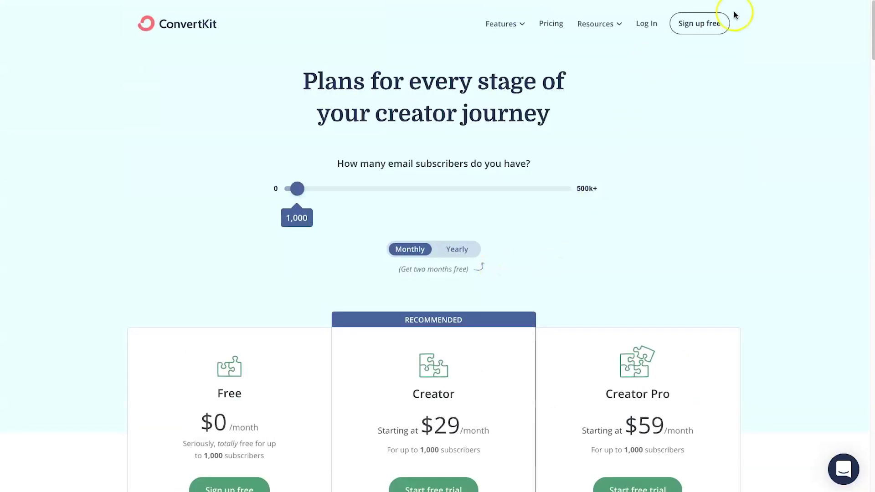
click(691, 64)
click(698, 36)
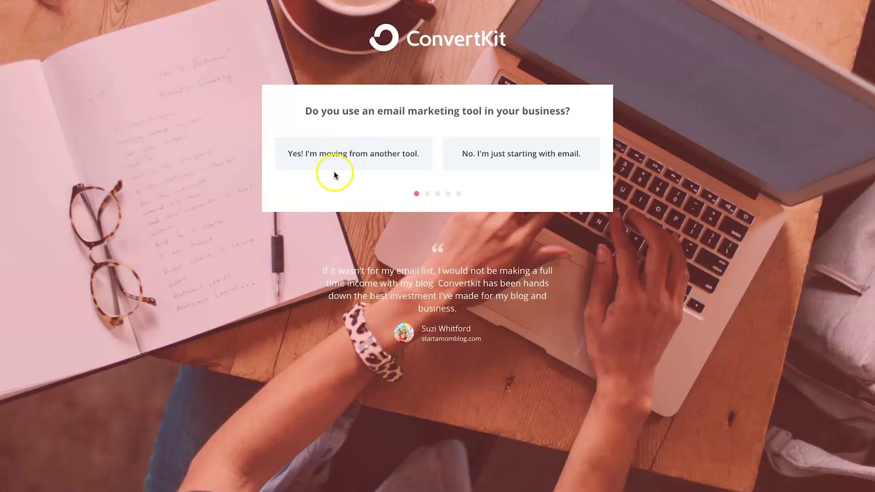
Complete the sign-up questionnaire as just starting with email, having a WordPress website and being a YouTuber.
click(524, 156)
drag(326, 119, 556, 141)
click(558, 141)
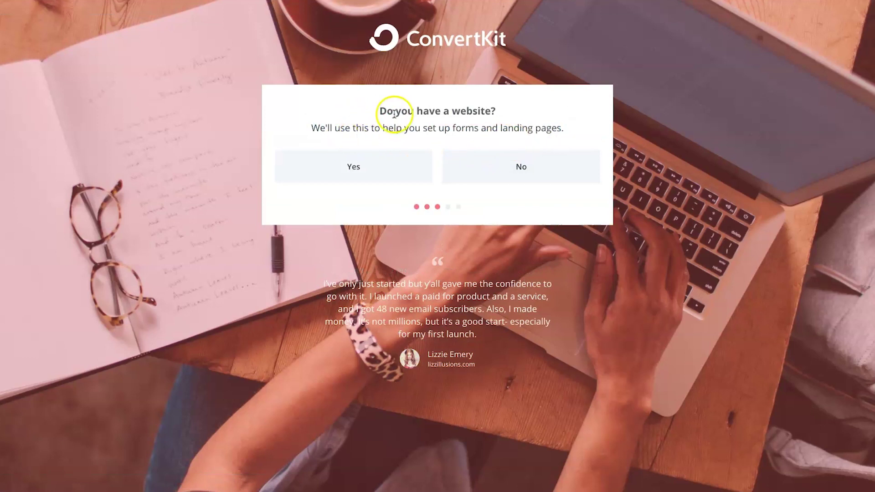
click(346, 170)
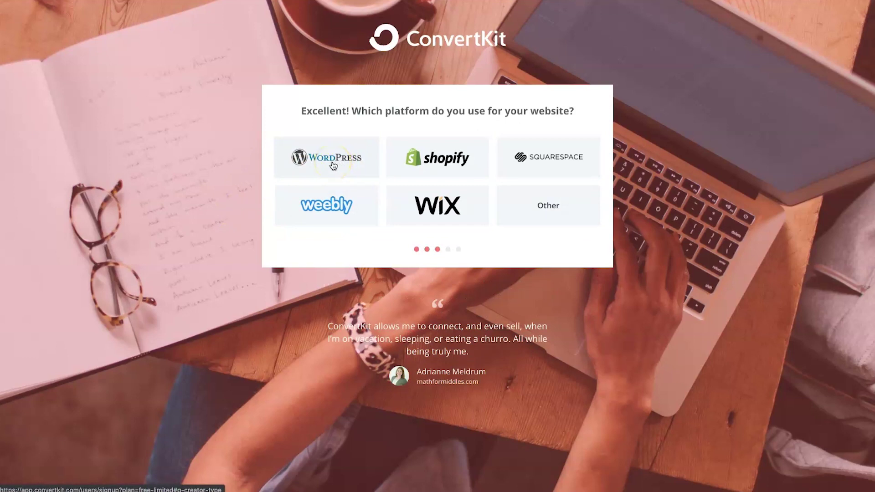
click(334, 165)
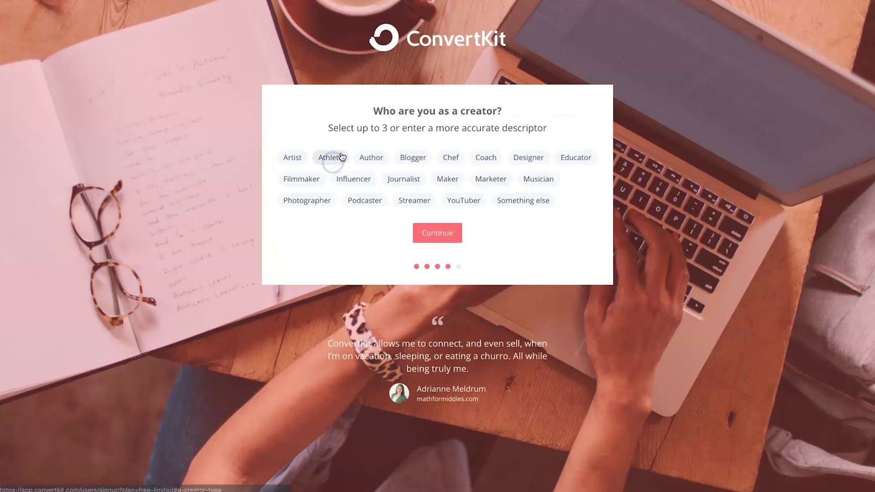
click(474, 202)
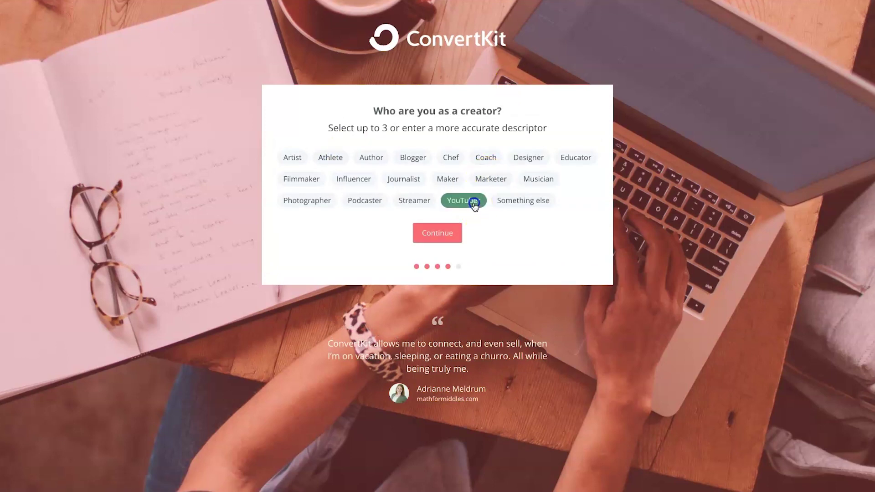
click(451, 233)
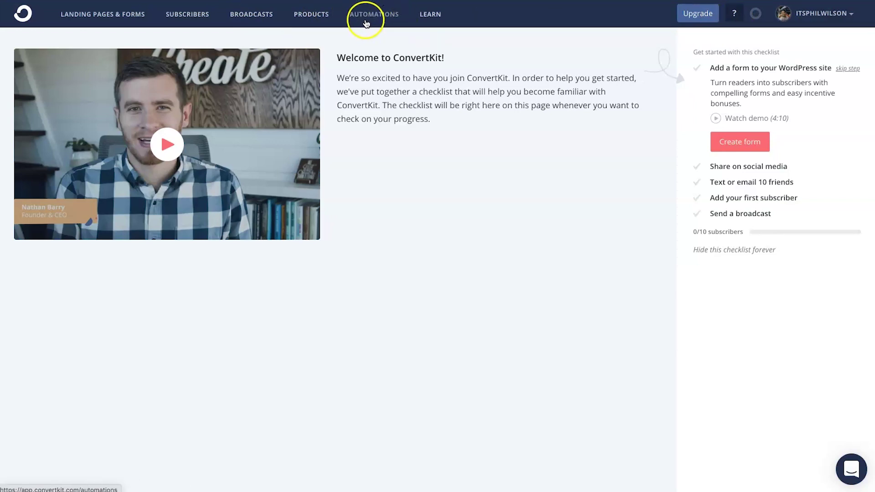
Open the Learn section from the new account's dashboard and look over the available courses.
click(441, 17)
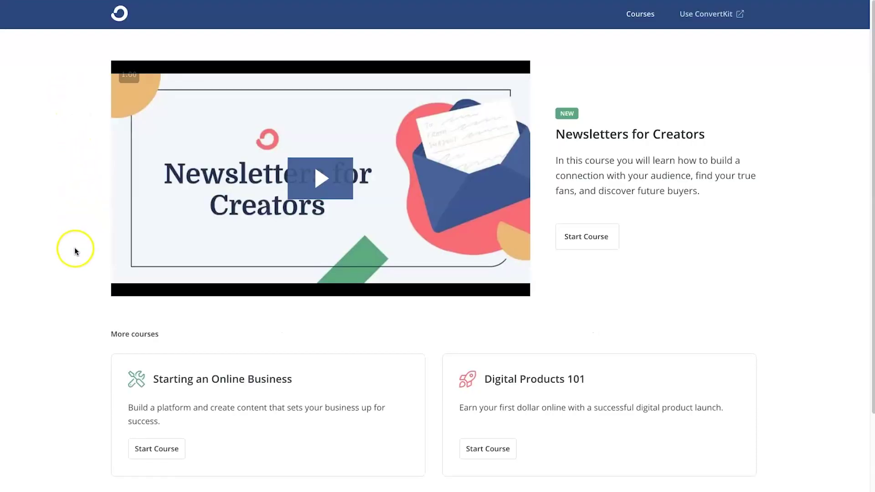
scroll(75, 250, down, 3)
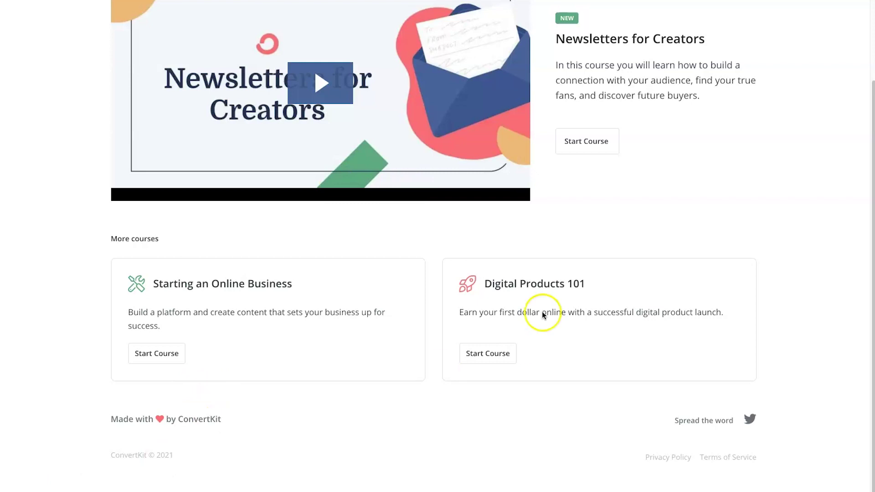
scroll(412, 318, up, 3)
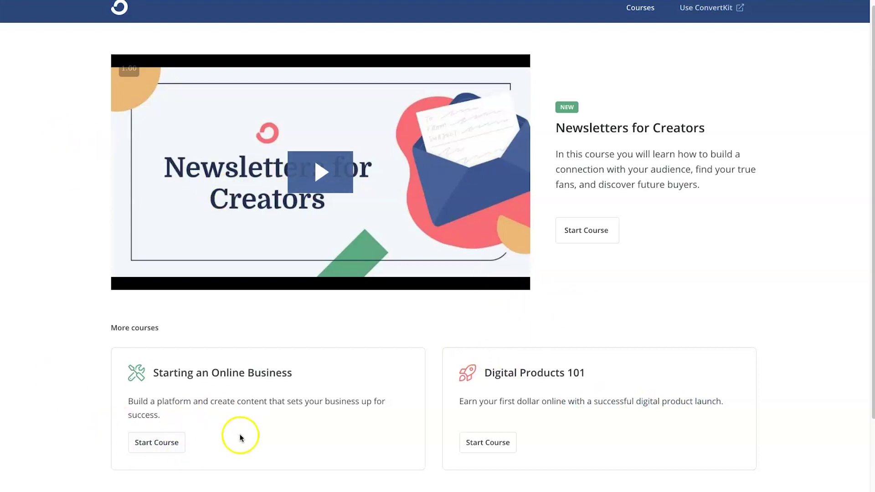
Return from the courses page to the account's welcome dashboard.
scroll(296, 267, up, 1)
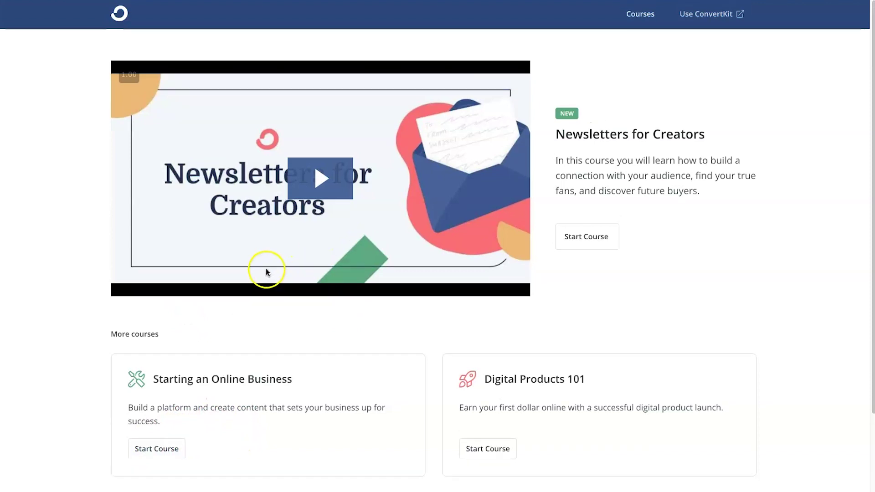
right_click(58, 116)
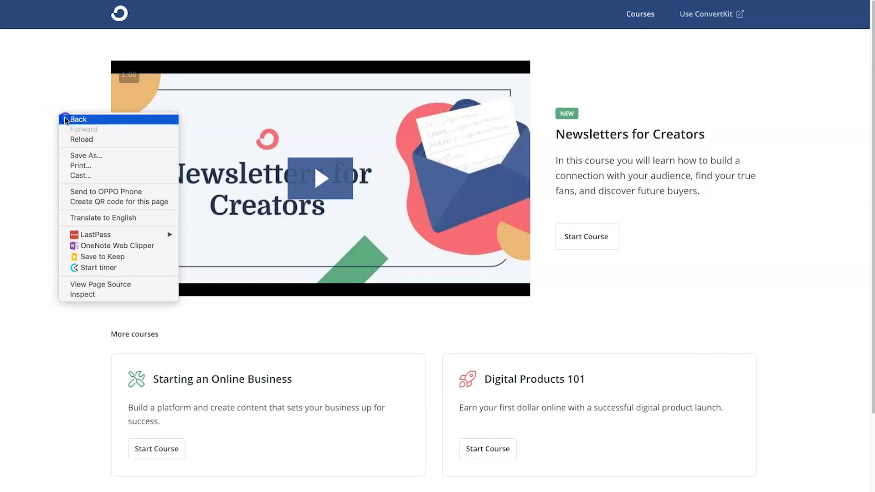
click(51, 102)
right_click(60, 109)
click(60, 109)
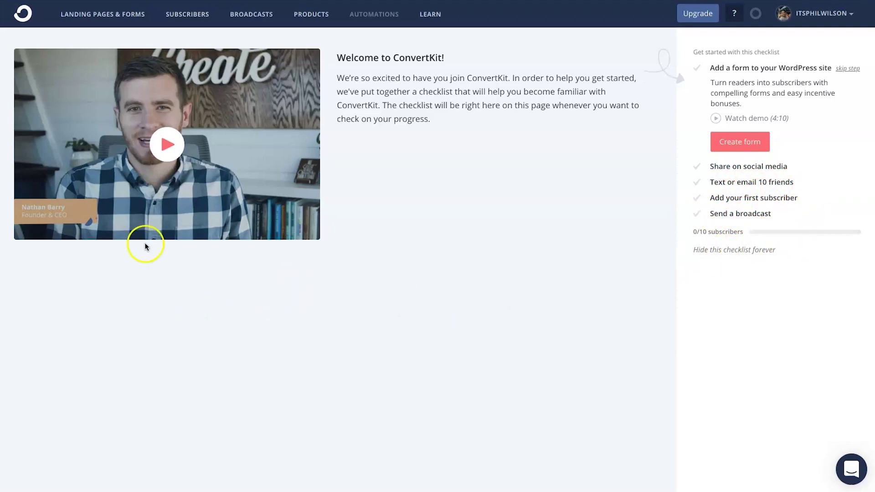
Start a new landing page, browse the available templates and choose the Abbey template.
click(113, 20)
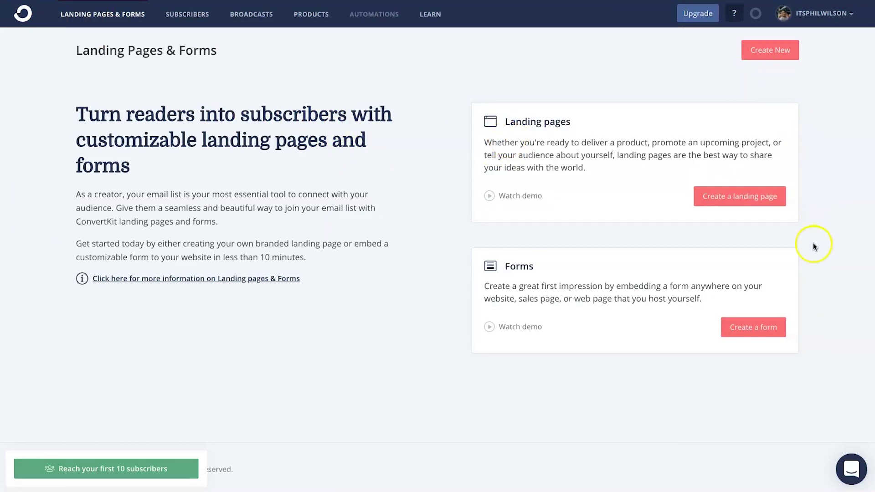
click(767, 198)
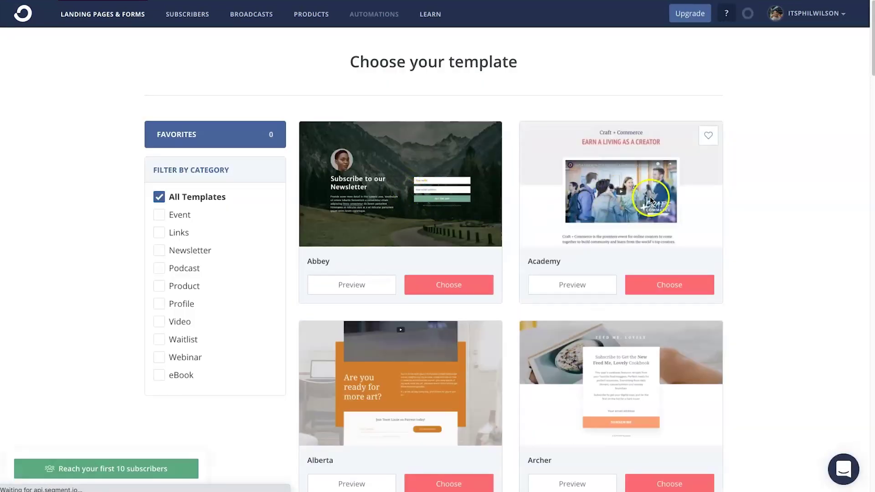
scroll(766, 188, down, 5)
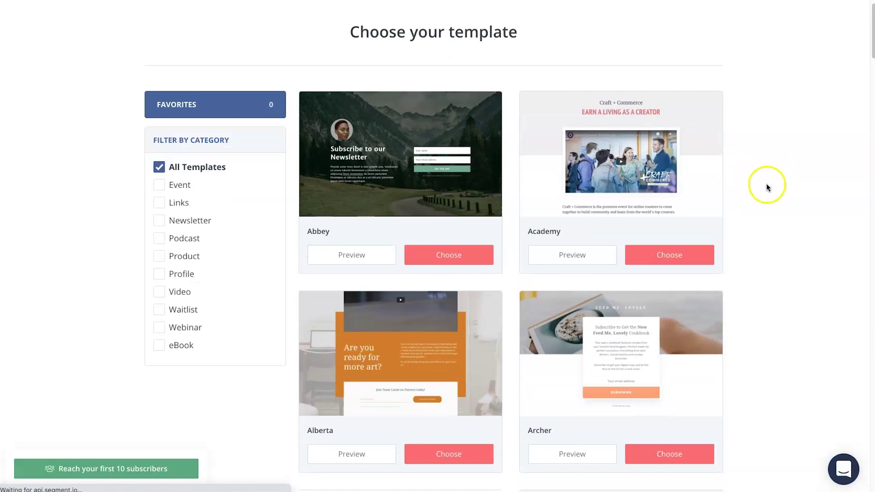
scroll(764, 204, down, 1)
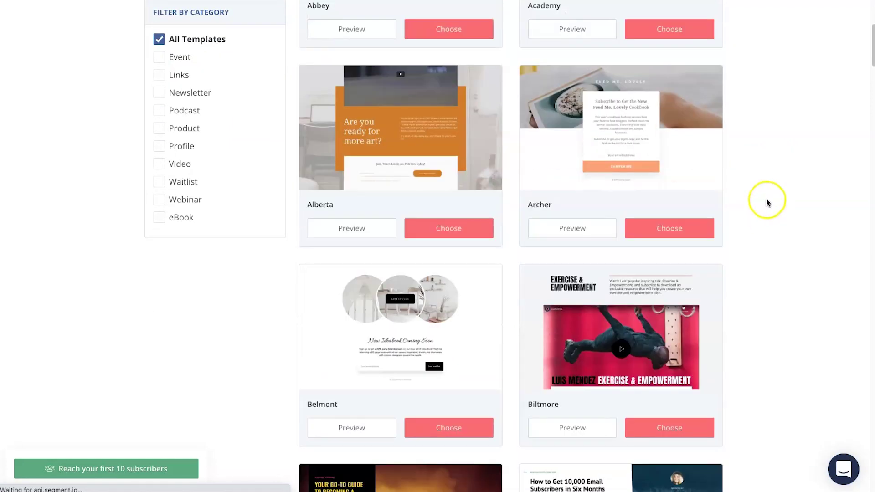
scroll(767, 199, down, 3)
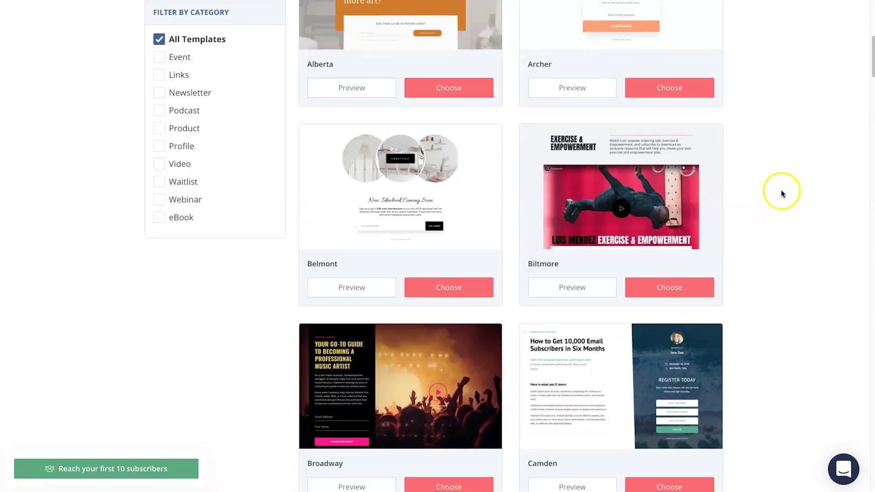
scroll(780, 190, down, 3)
scroll(745, 279, up, 12)
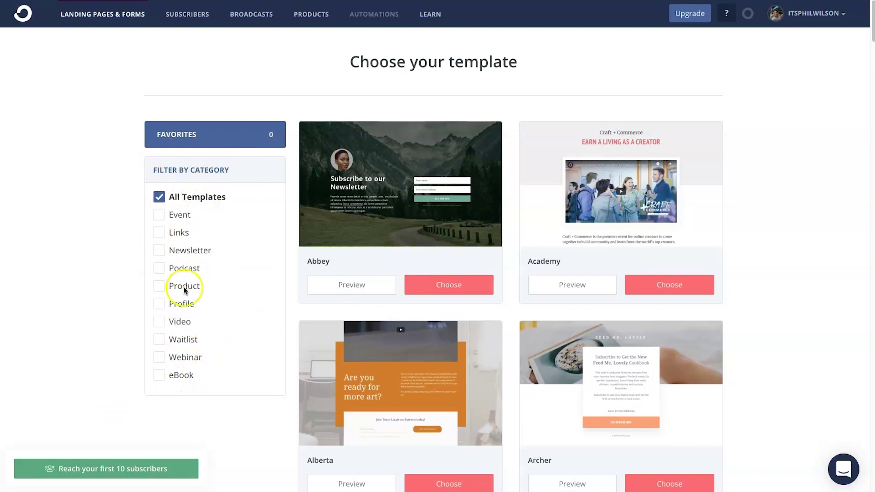
click(458, 287)
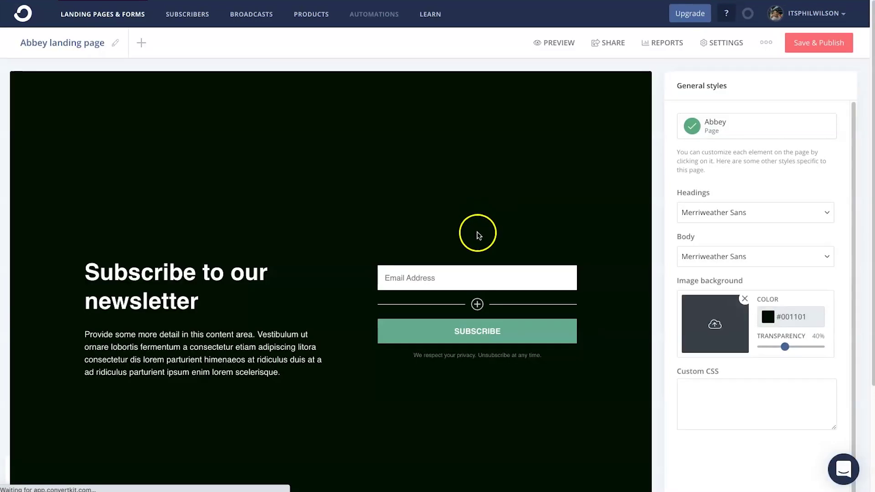
Look over the Abbey landing page and its general style options, including fonts, image background and custom CSS.
scroll(729, 228, down, 1)
scroll(728, 212, up, 1)
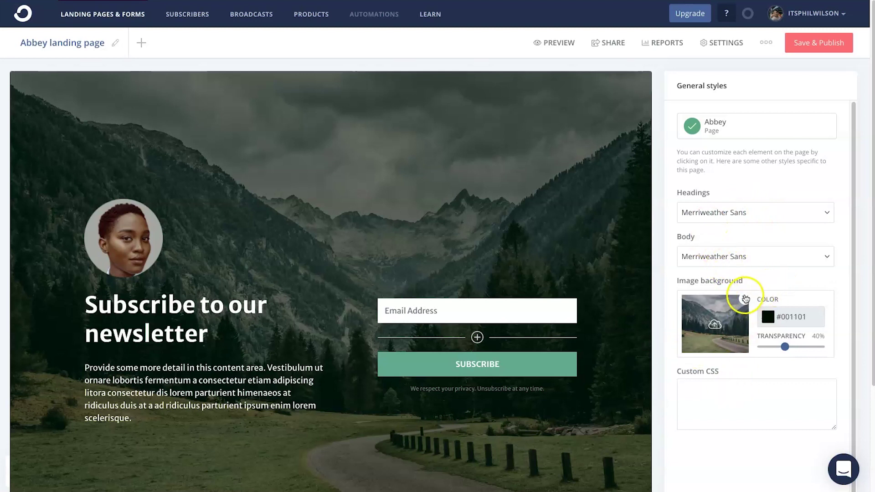
click(712, 403)
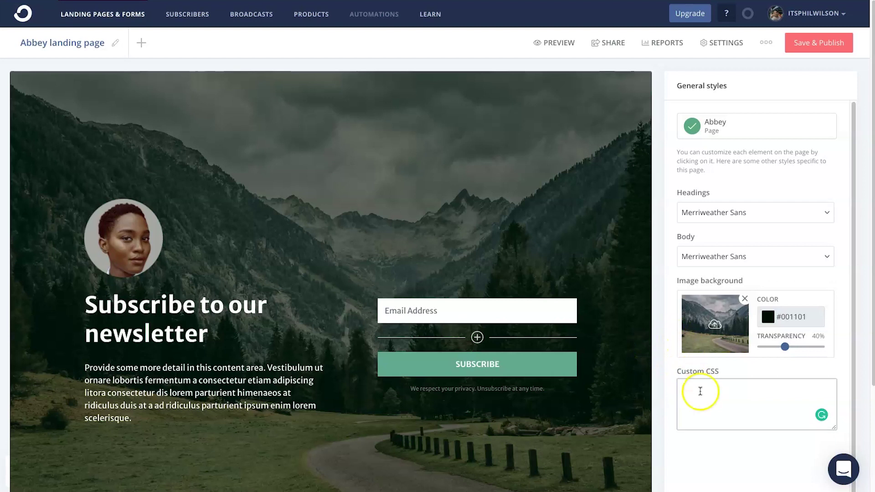
click(406, 168)
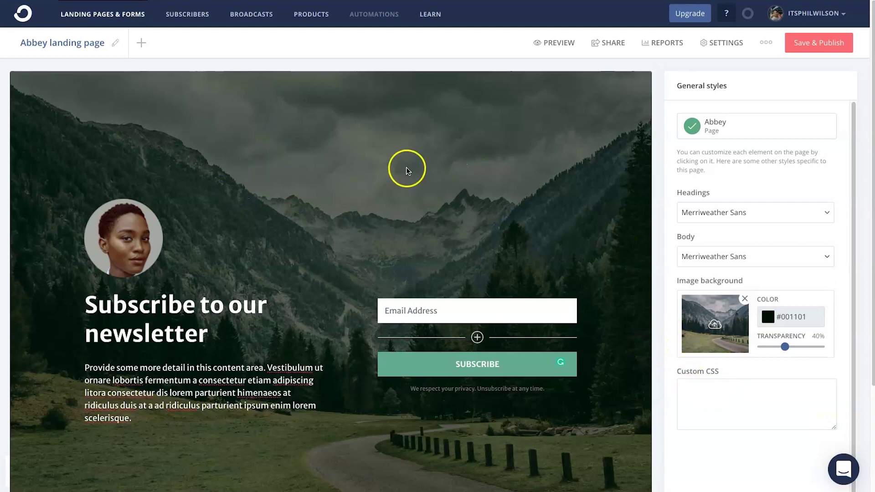
click(450, 174)
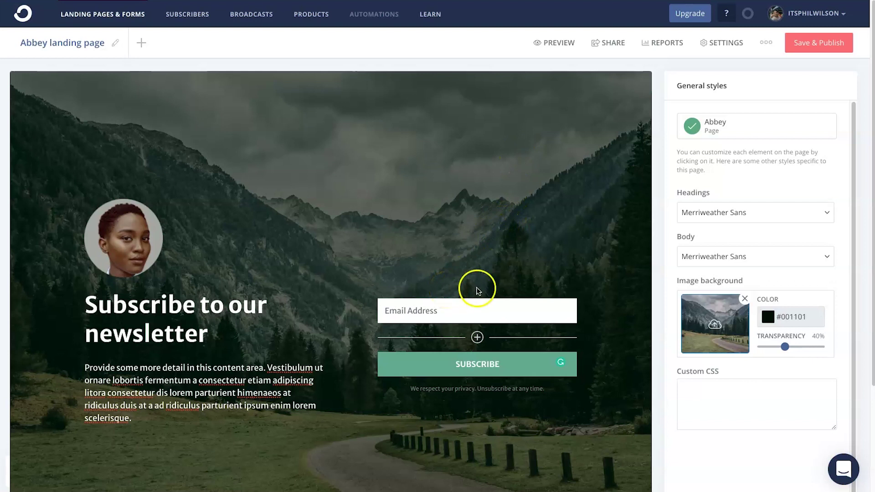
Add a First Name custom field to the sign-up form and place it above the Email Address field.
click(477, 340)
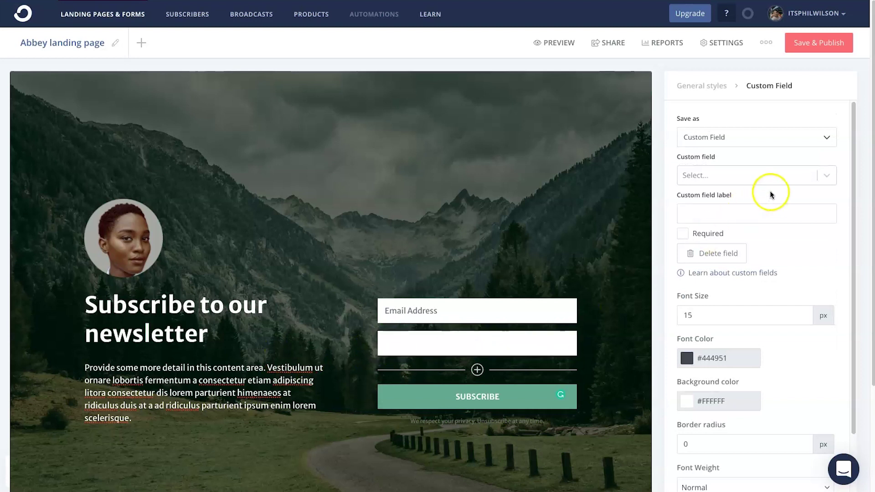
click(771, 177)
click(717, 205)
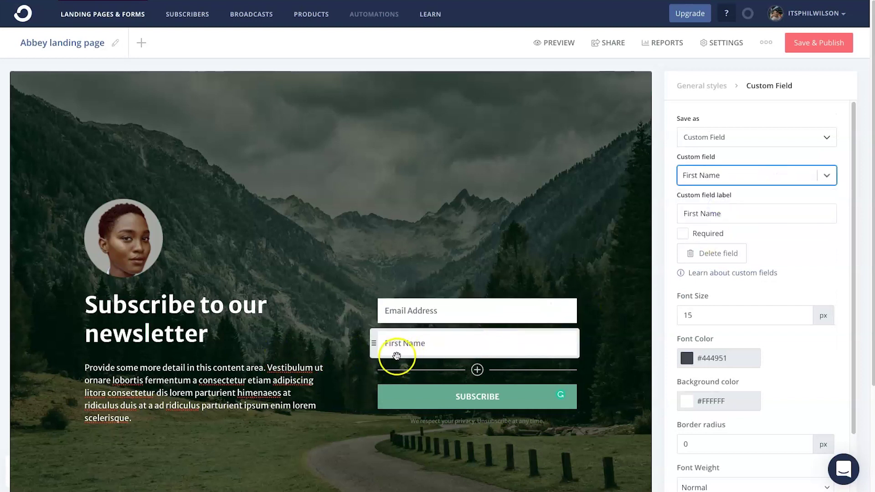
drag(371, 345, 371, 315)
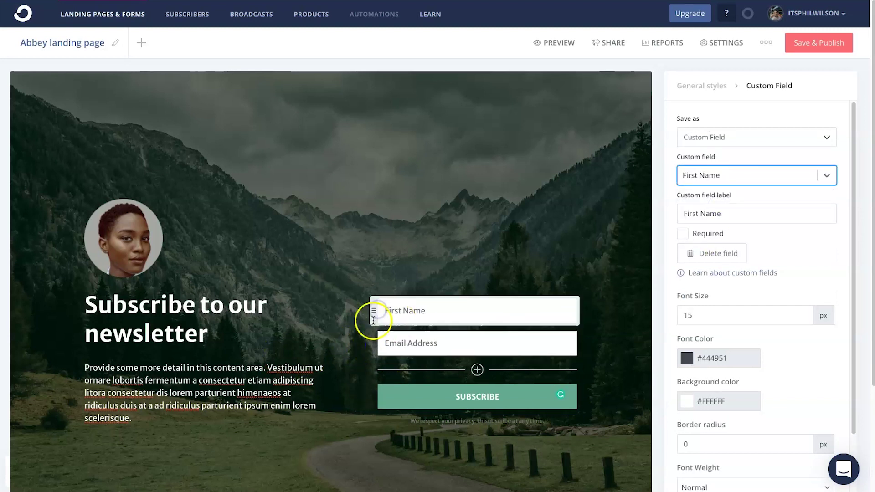
Replace the round portrait above the heading with an uploaded profile photo.
click(117, 256)
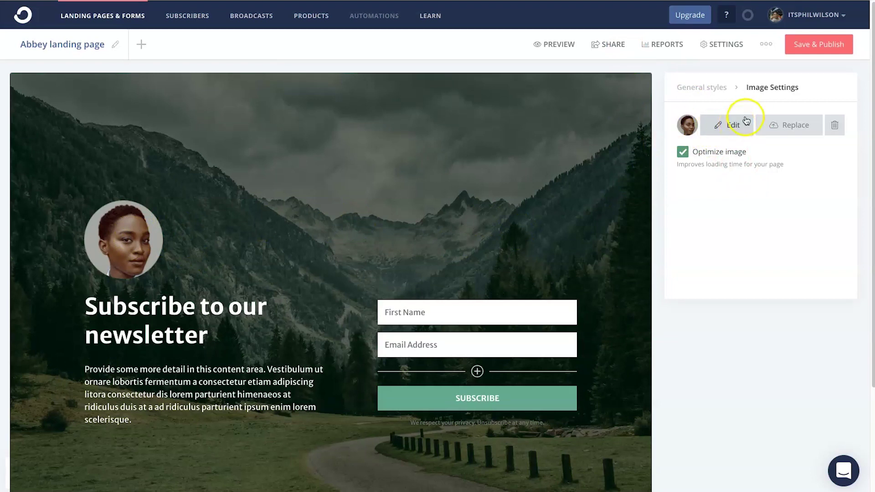
click(783, 124)
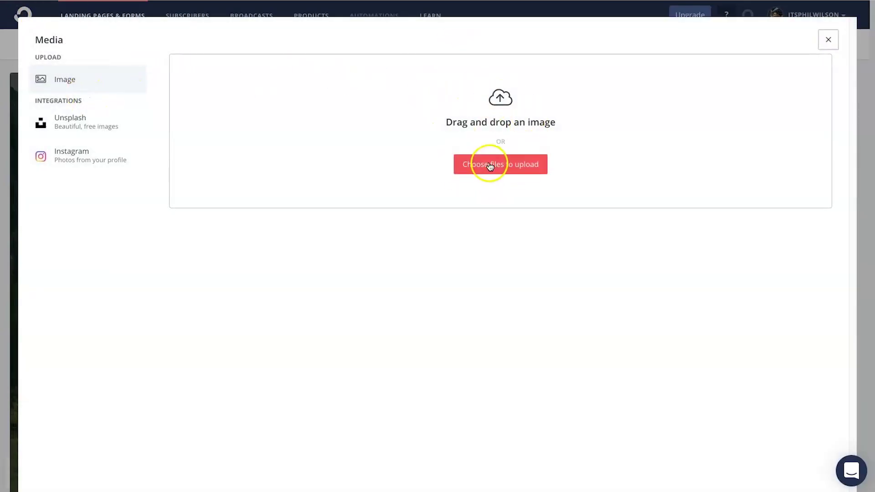
click(80, 149)
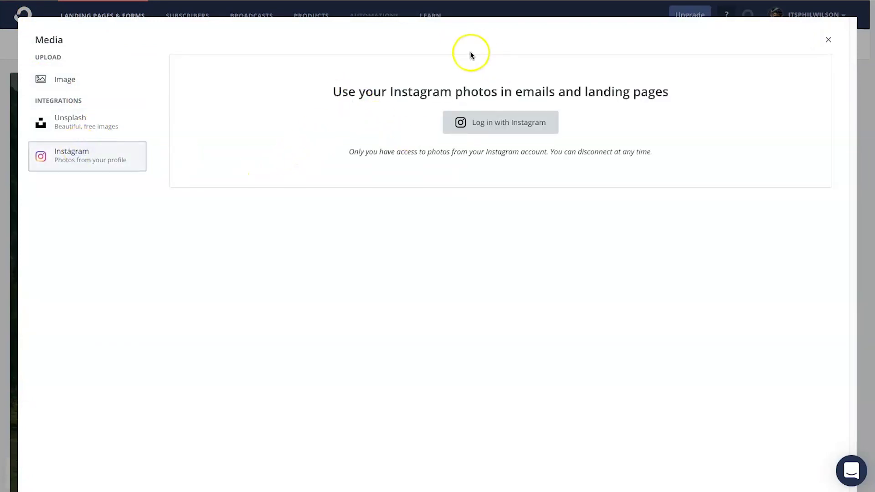
click(91, 84)
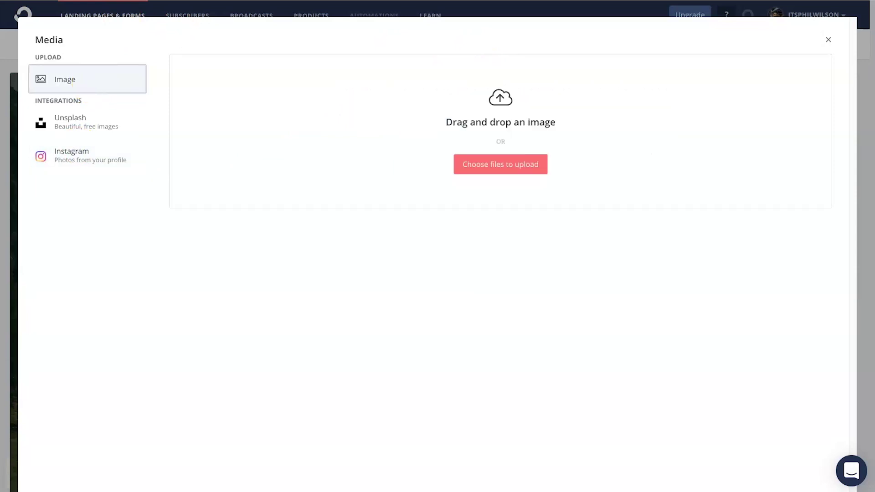
drag(9, 141, 554, 137)
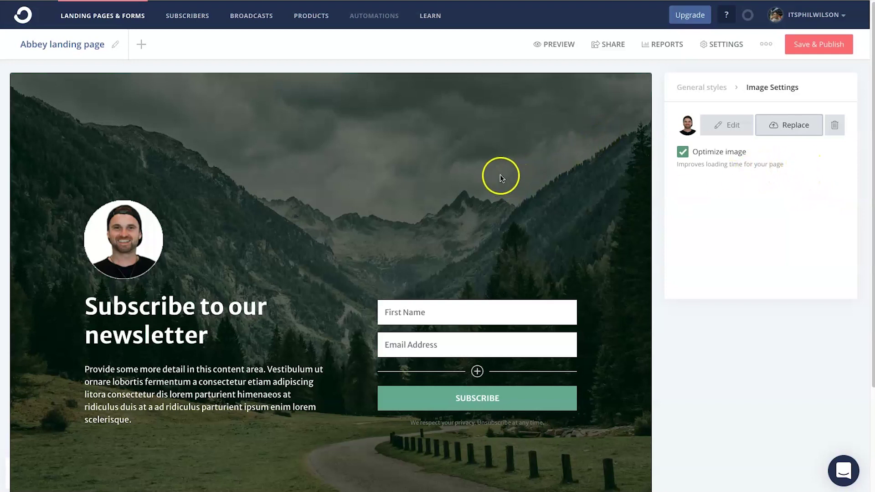
Capitalise each word of the heading so that it reads "Subscribe To Our Newsletter".
click(245, 326)
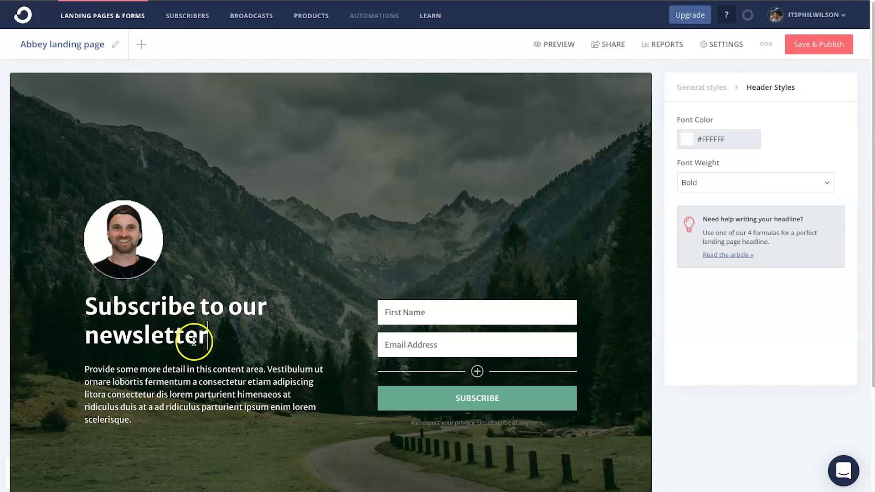
click(181, 367)
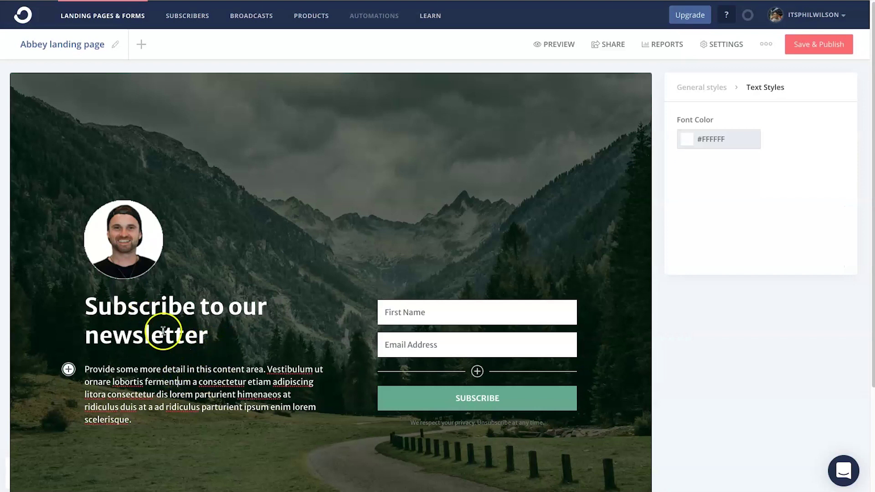
click(181, 308)
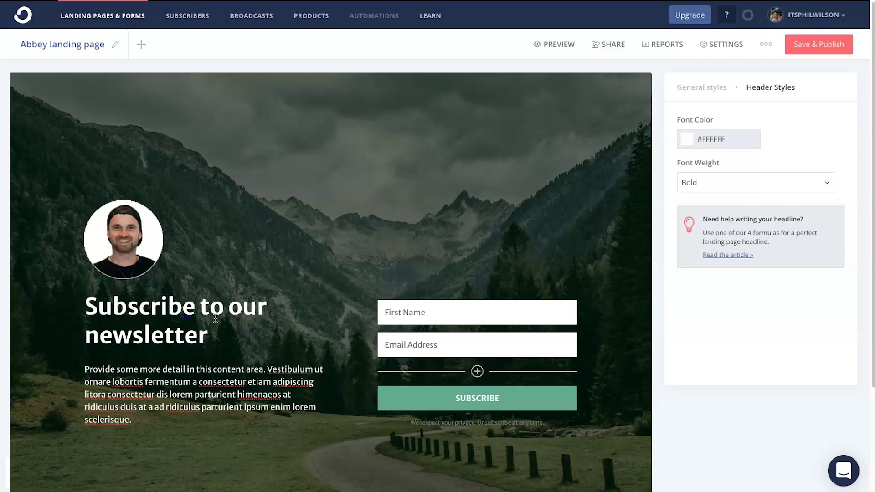
key(shift+Right)
text(T)
key(Right)
key(Right)
key(shift+Right)
text(O)
key(Right)
key(Right)
key(Right)
key(shift+Right)
text(N)
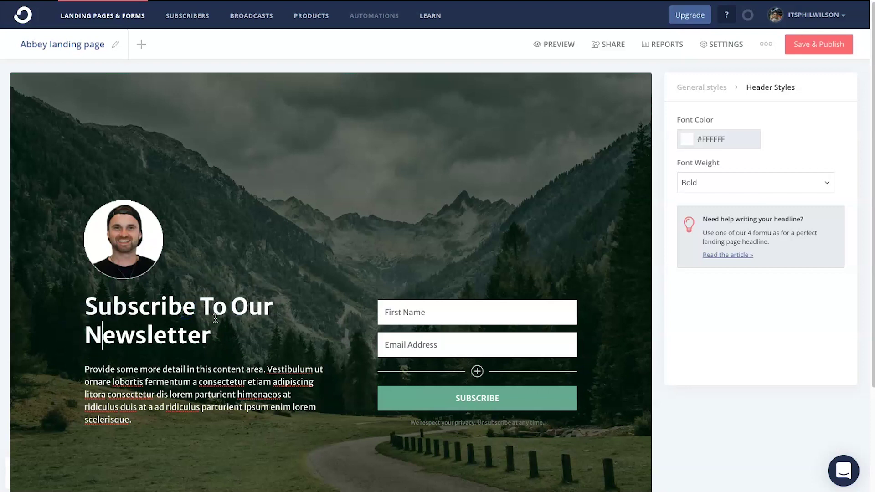
Replace the placeholder paragraph with text inviting readers interested in the latest information from my personal website, training and membership to subscribe on this page.
triple_click(188, 377)
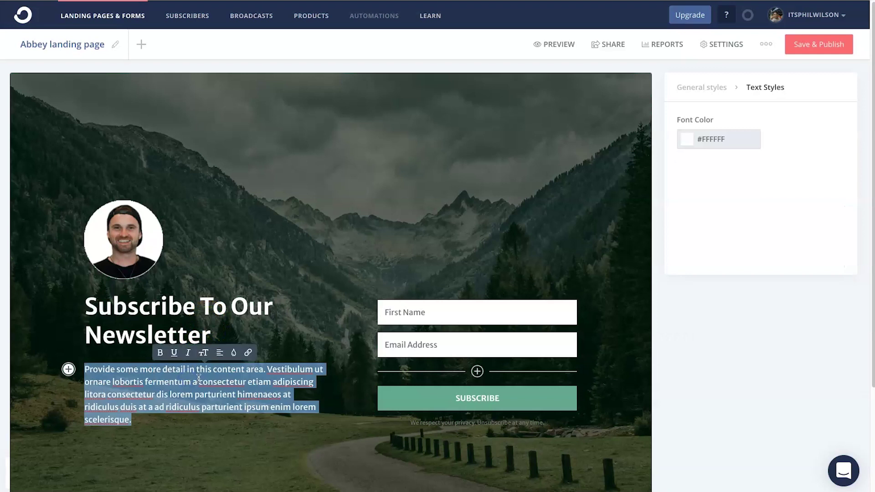
text(If you are intere)
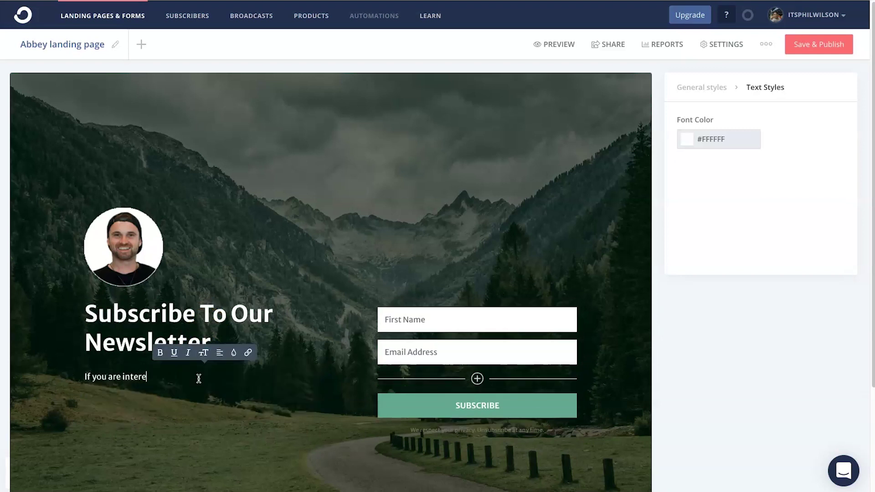
text(of the latest information)
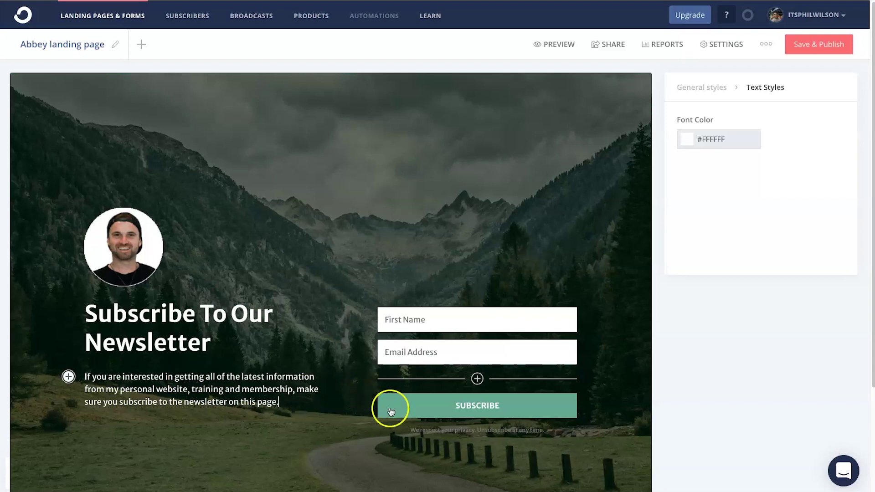
Check the style settings of the privacy disclaimer below the Subscribe button.
click(426, 467)
click(446, 435)
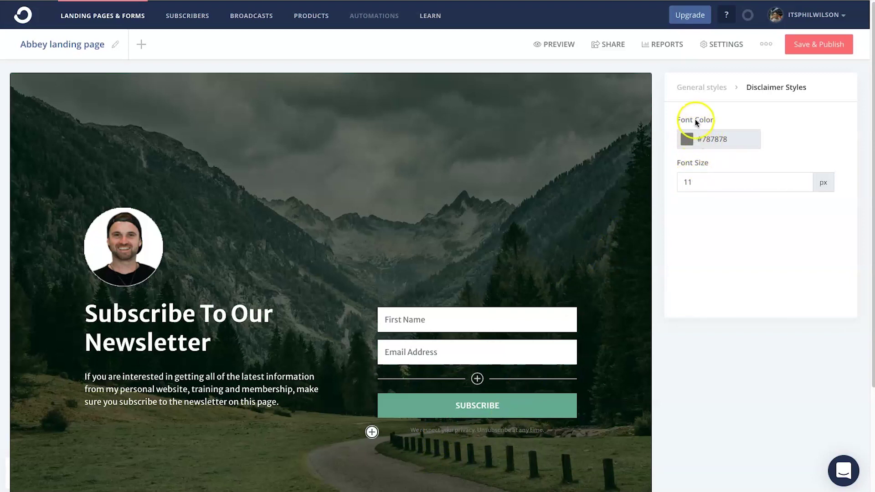
drag(410, 431, 546, 430)
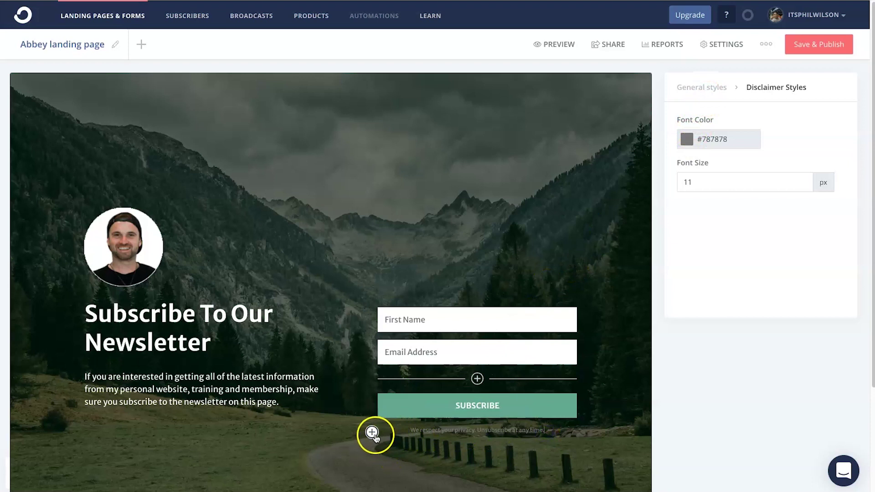
Look through the elements that can be inserted below the privacy disclaimer, and close the list without adding any.
click(372, 432)
scroll(372, 451, down, 3)
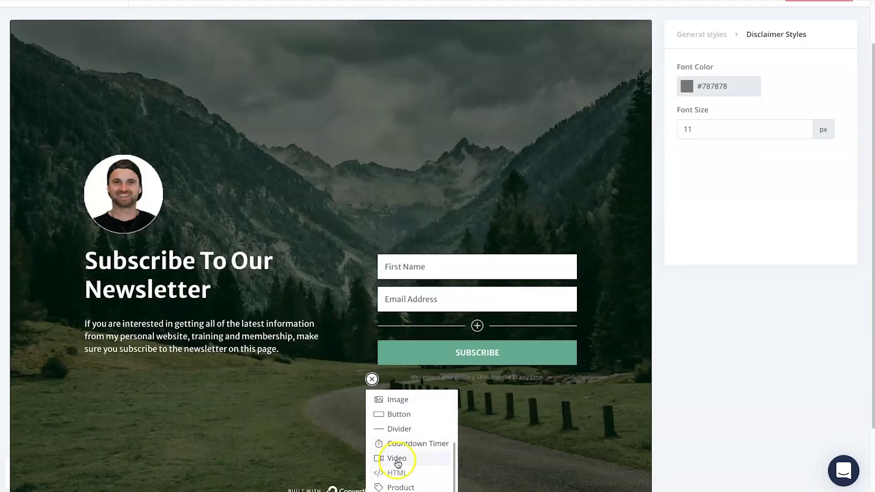
scroll(371, 456, up, 3)
scroll(428, 474, down, 3)
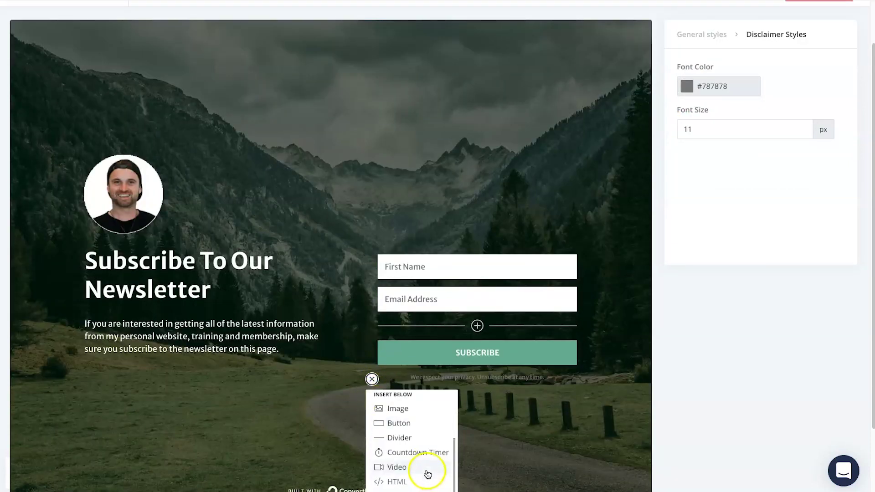
scroll(401, 438, down, 3)
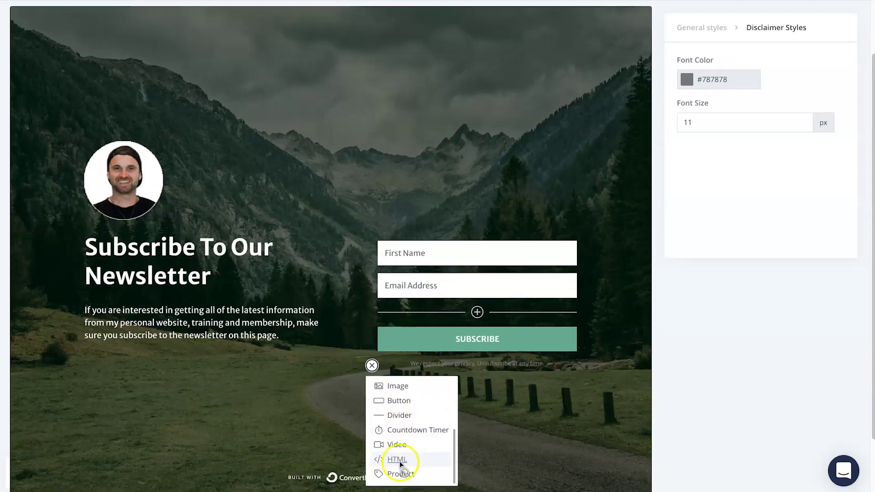
click(542, 445)
scroll(420, 338, up, 3)
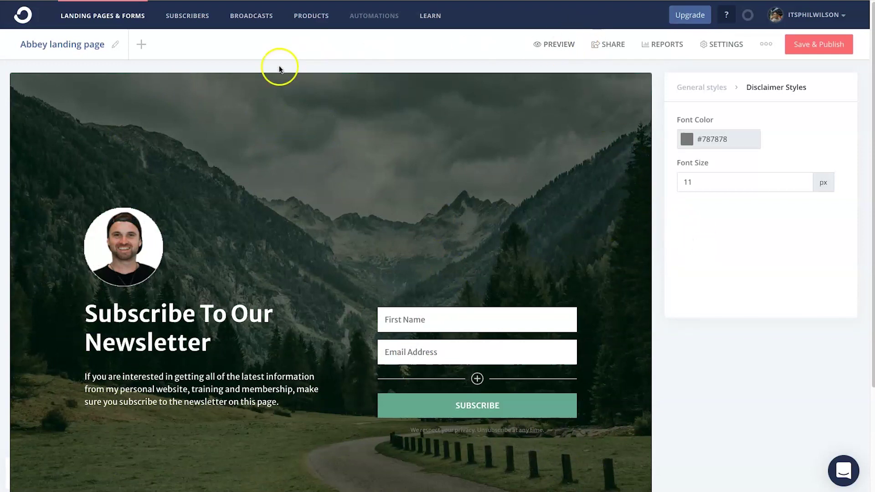
Rename the landing page from its template name to "Newsletter Optin".
click(117, 47)
triple_click(94, 40)
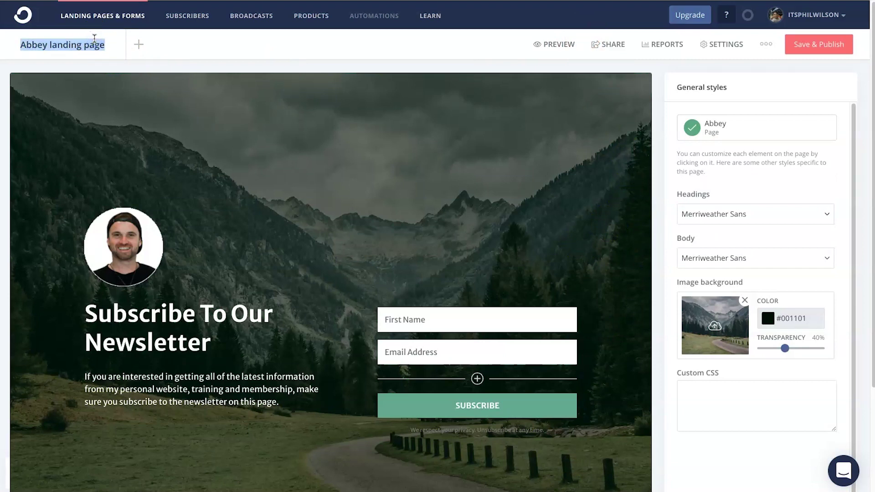
text(Ner)
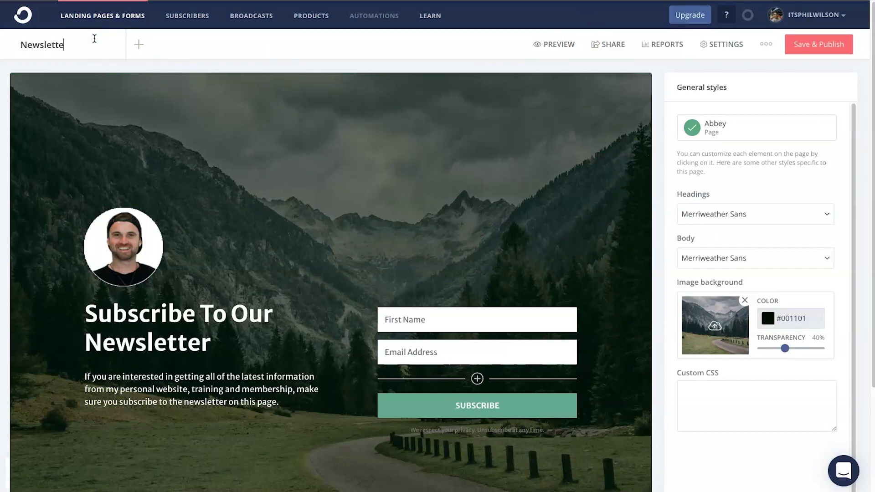
click(302, 185)
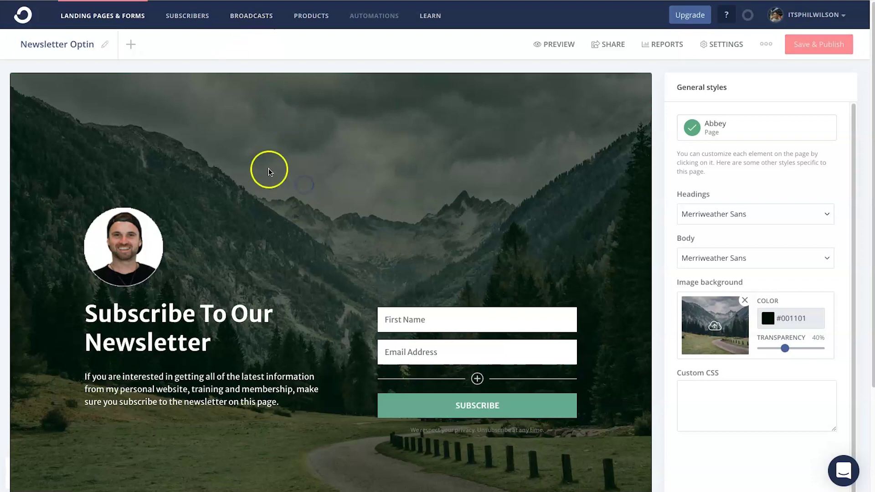
Preview the landing page, check its mobile layout by emulating an iPhone X in the browser's developer tools, and exit the preview.
click(575, 45)
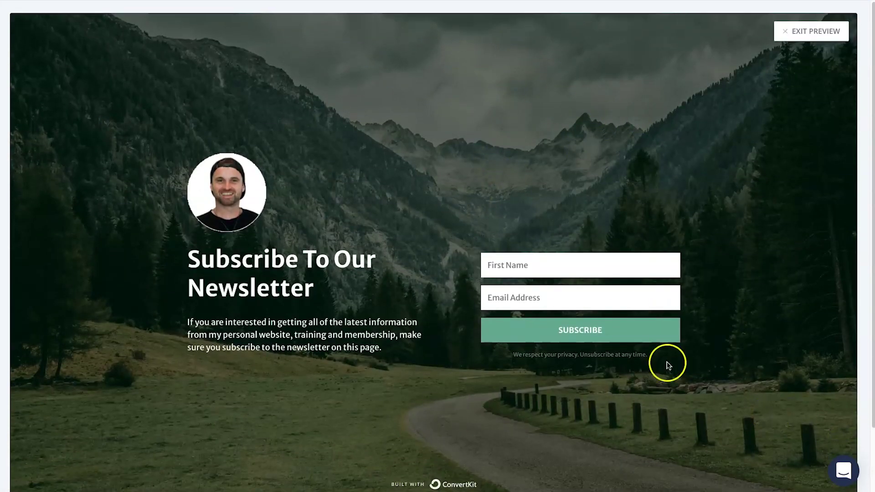
right_click(400, 101)
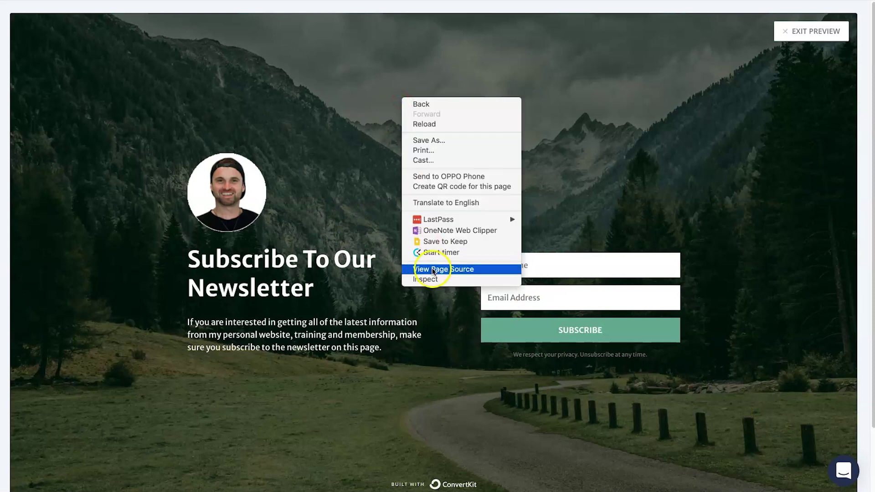
key(Escape)
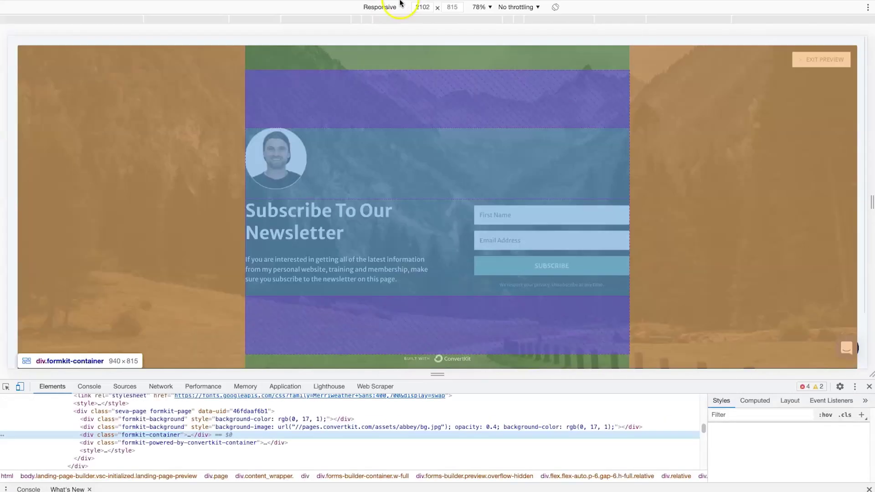
click(388, 6)
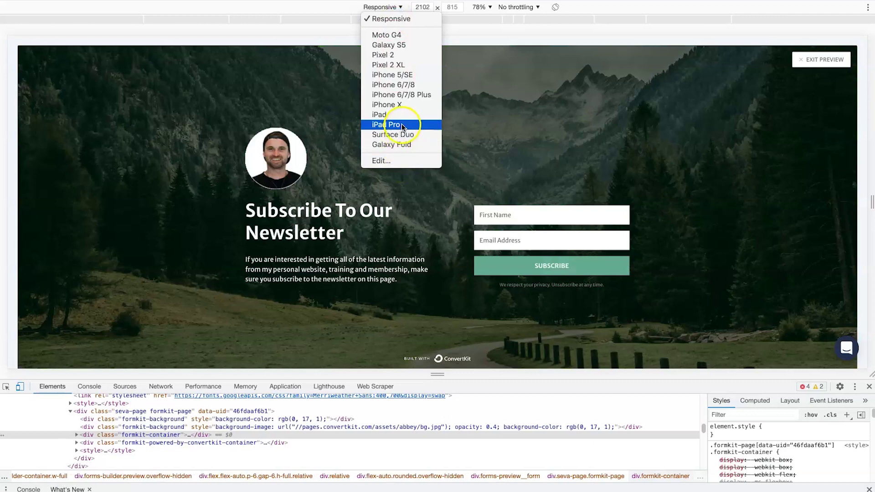
click(402, 104)
scroll(438, 223, down, 2)
scroll(434, 229, up, 2)
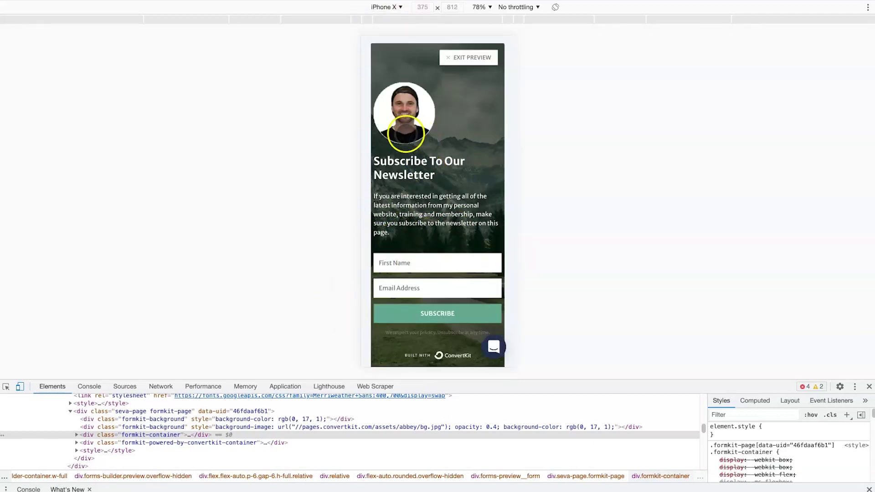
click(870, 387)
click(790, 41)
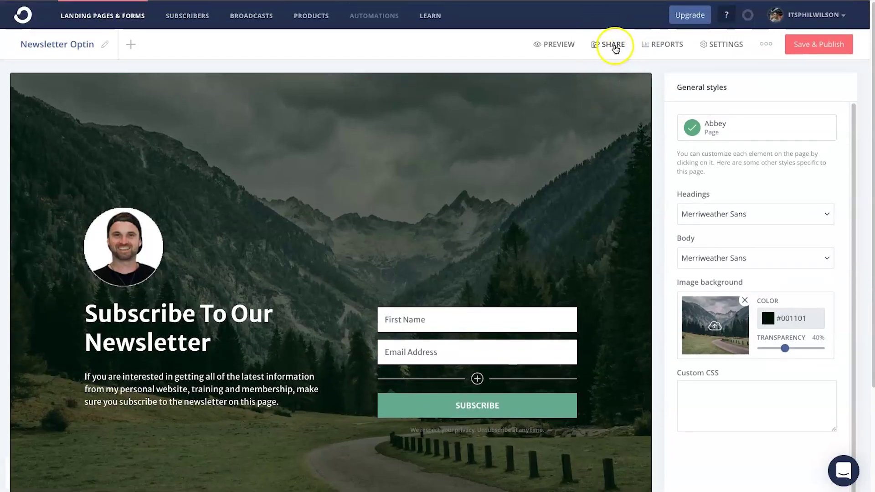
click(734, 45)
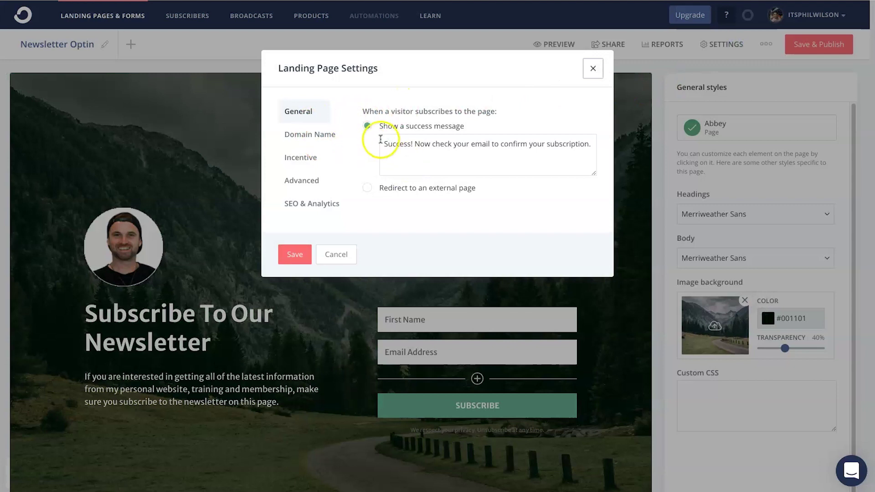
drag(392, 144, 564, 152)
click(508, 161)
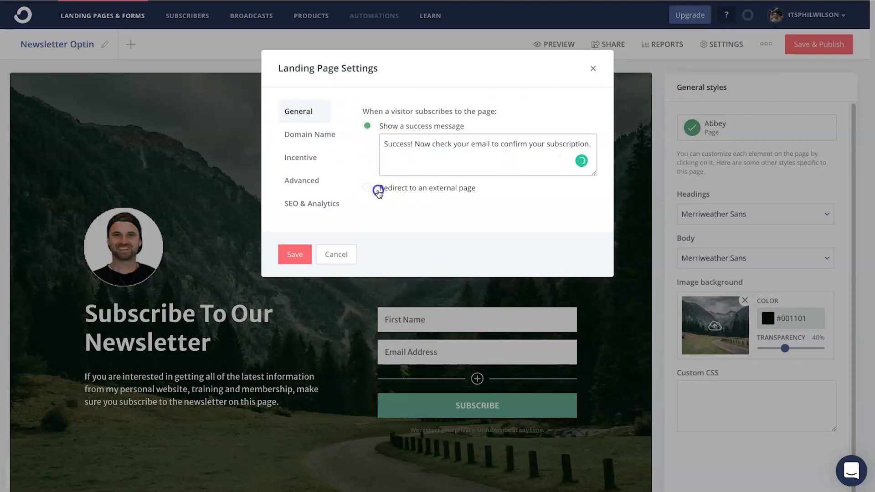
click(376, 191)
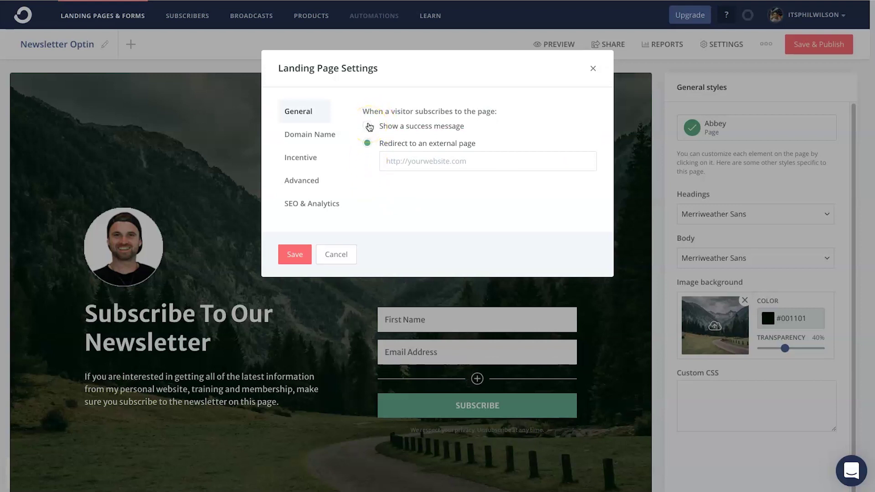
click(404, 159)
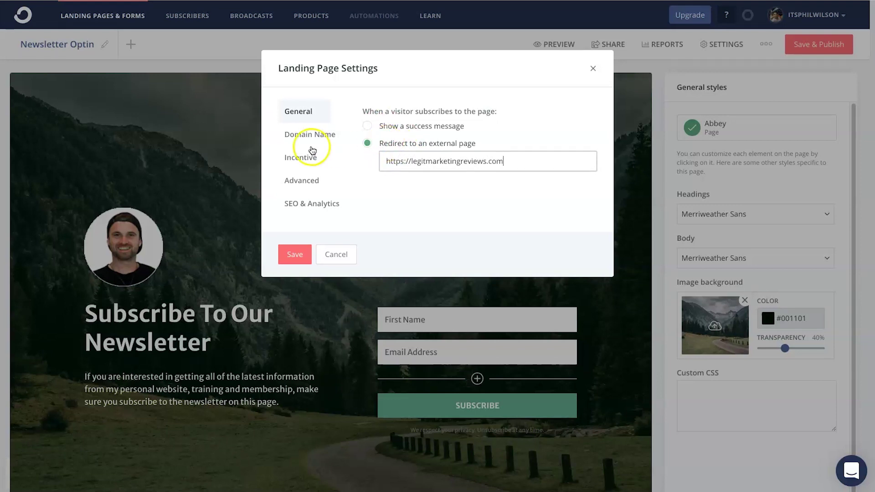
click(315, 133)
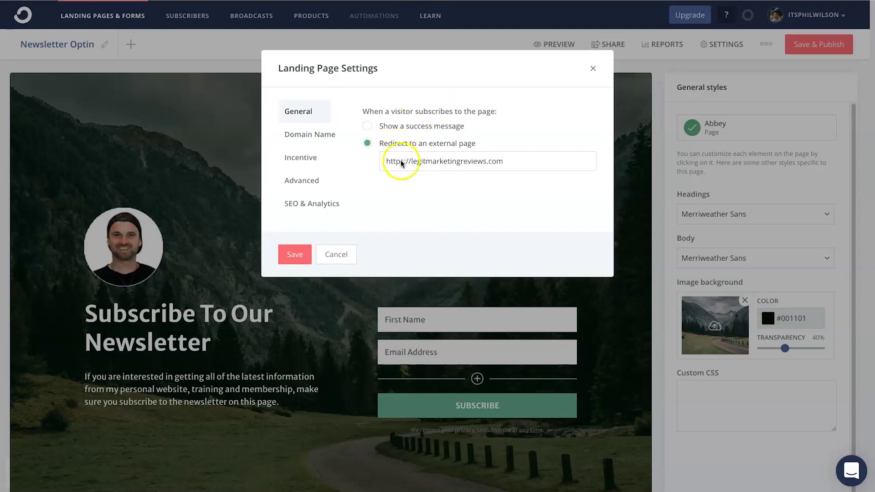
Add a URL for the landing page using the domain marvelous-artisan-2461.ck.page and the page address newsletter-optin.
click(313, 134)
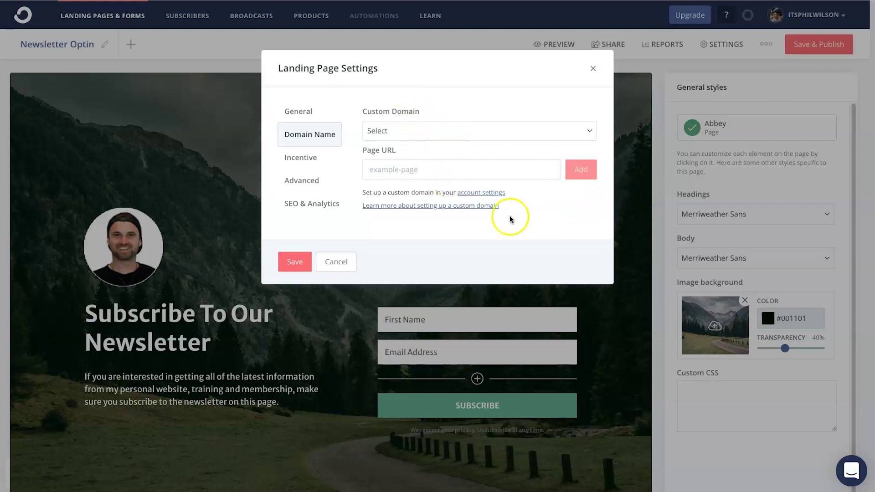
click(426, 137)
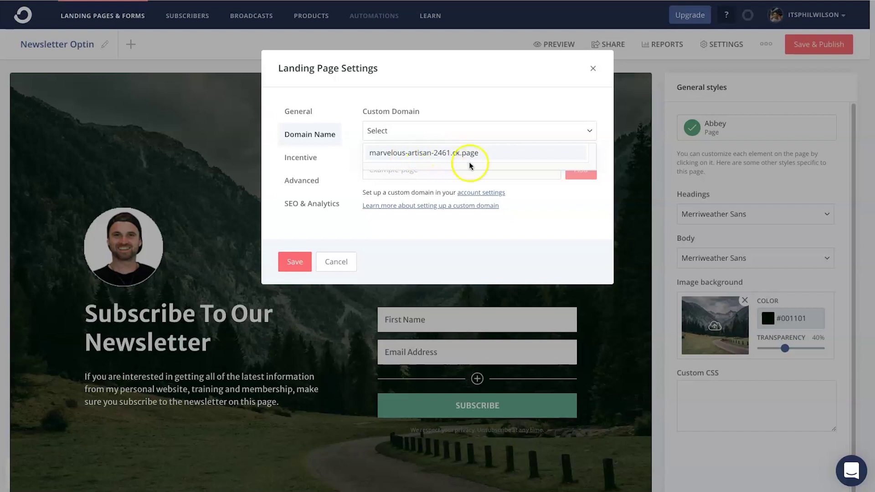
click(479, 132)
click(388, 169)
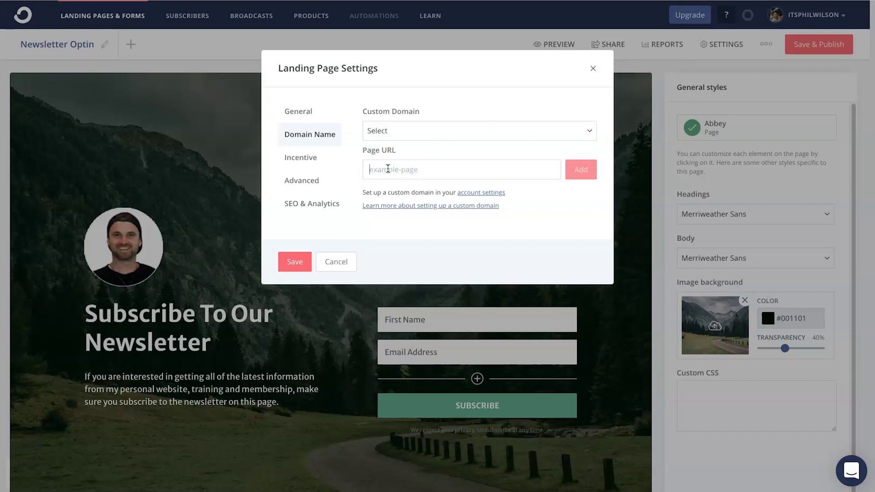
text(nredl)
click(424, 170)
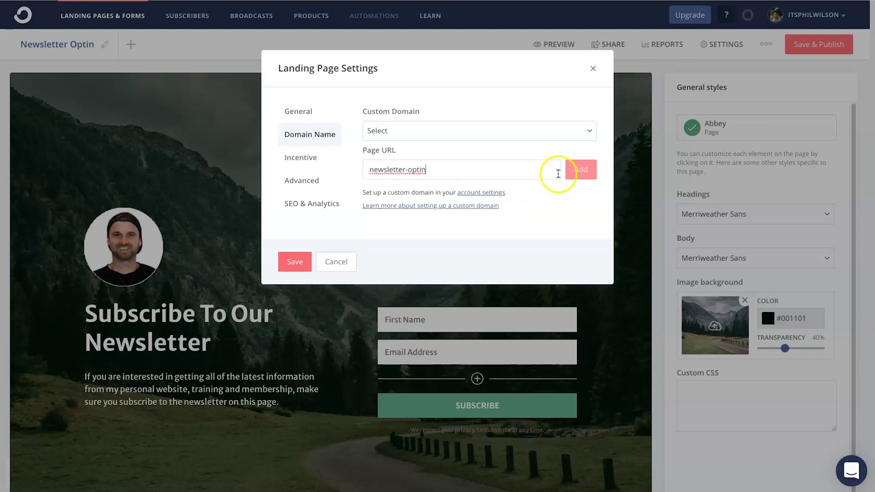
click(535, 150)
click(522, 149)
click(580, 171)
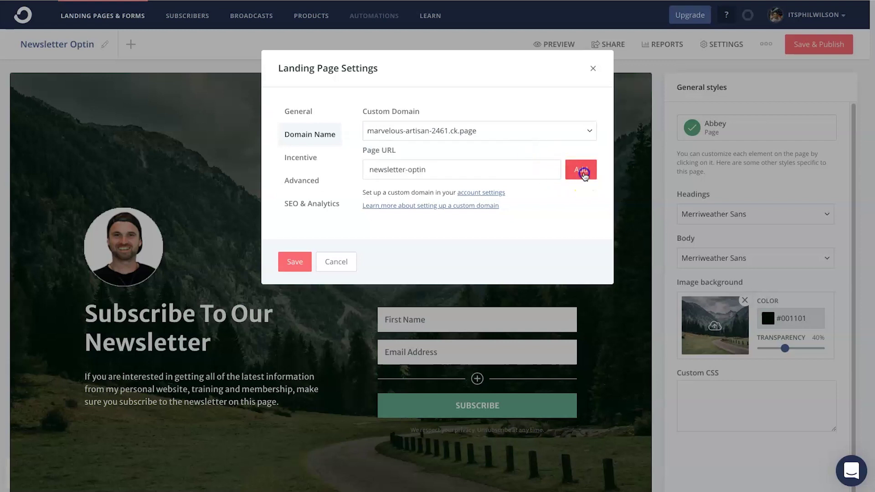
Check the web address just added for this landing page.
click(408, 239)
click(463, 136)
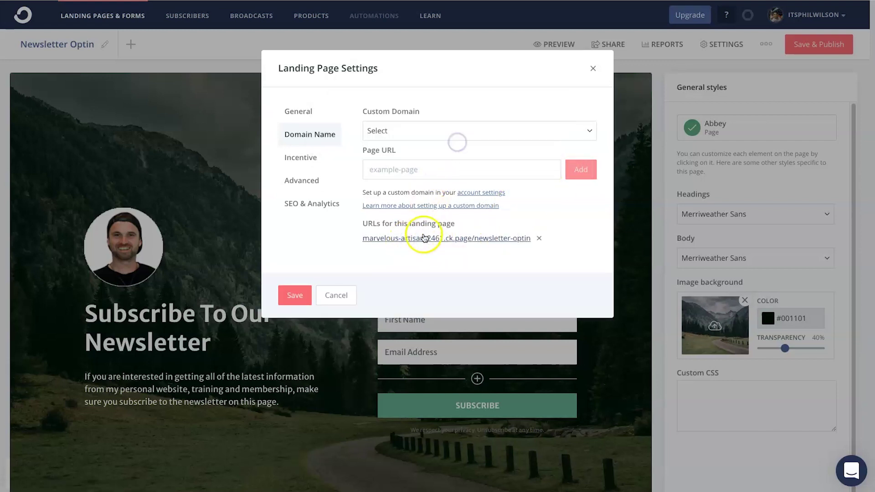
right_click(423, 239)
key(Escape)
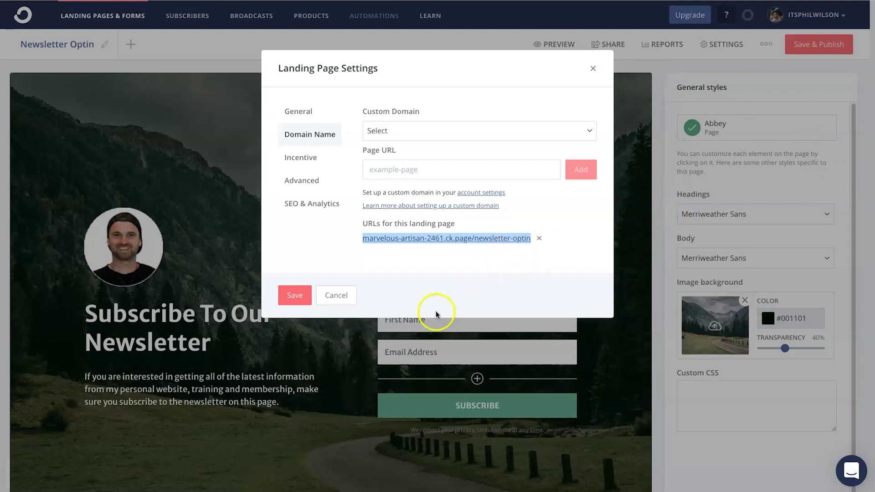
click(419, 281)
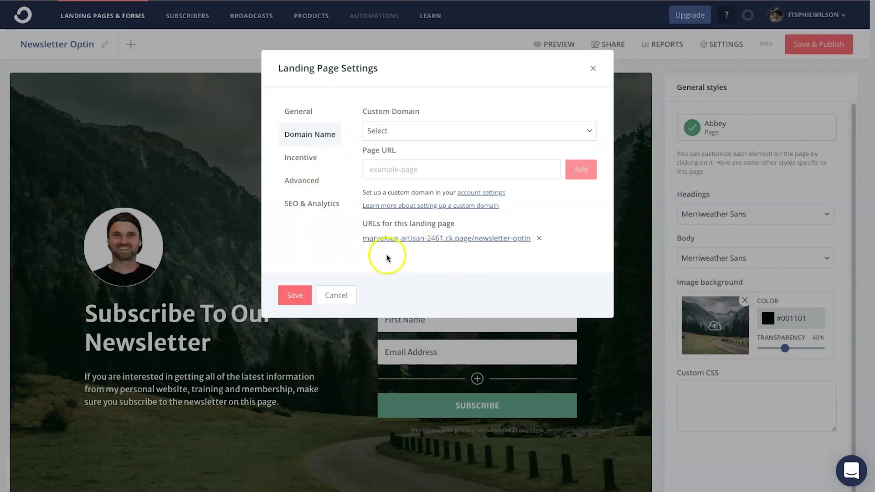
Review the sender, subject and body of the incentive email, and close it without changes.
click(314, 160)
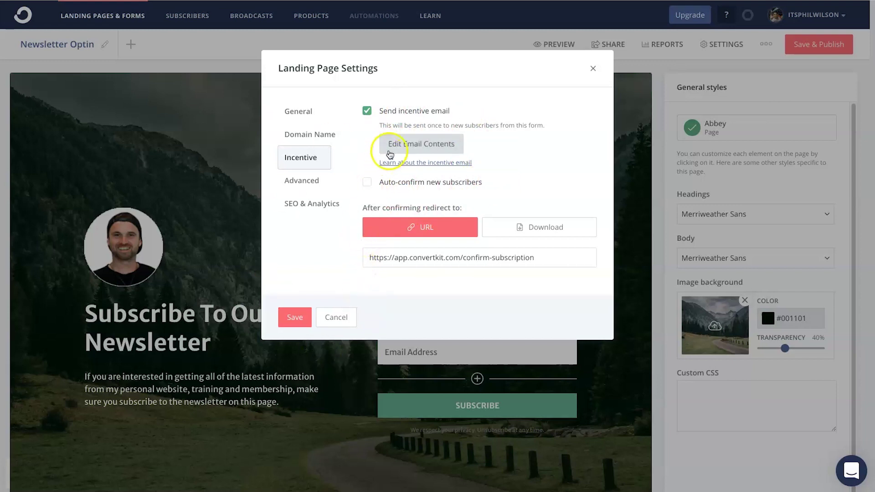
click(438, 144)
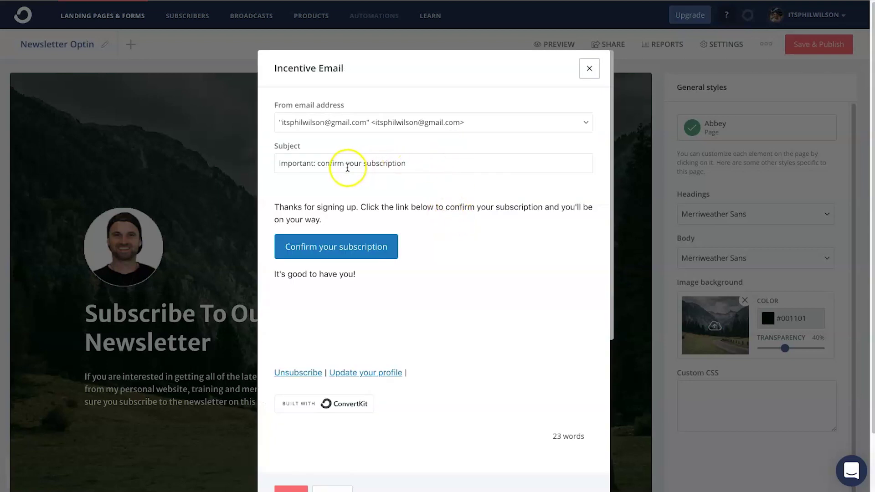
drag(285, 163, 420, 164)
click(419, 164)
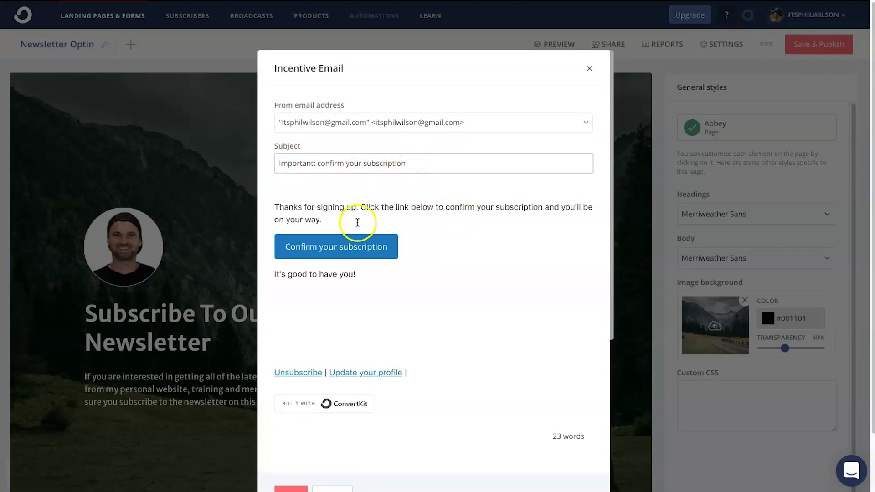
click(589, 68)
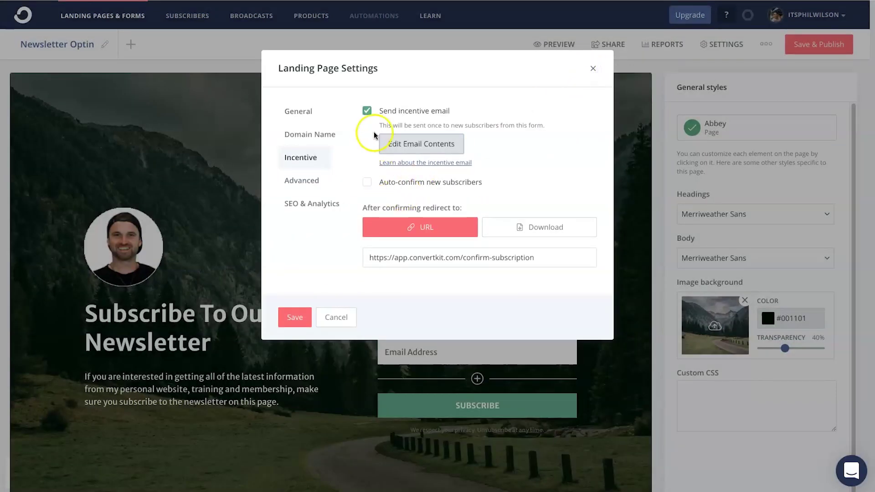
Try out auto-confirming new subscribers, and leave both that option and the incentive email switched off.
click(367, 111)
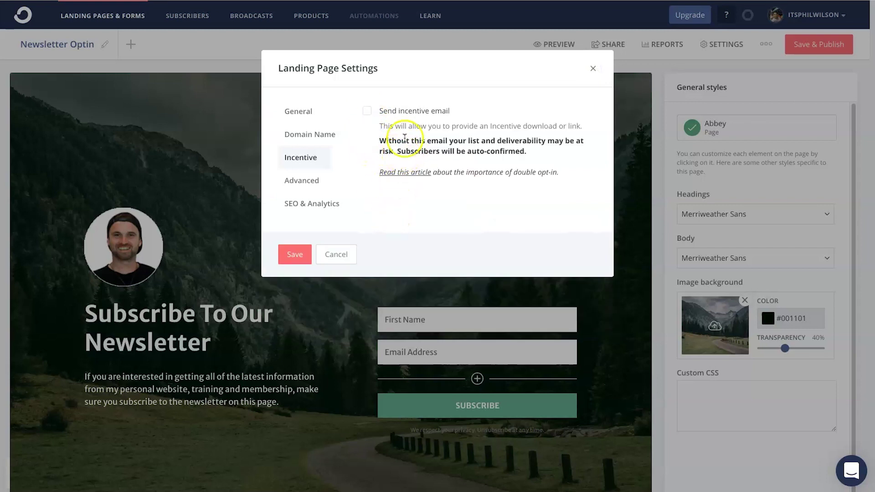
click(369, 112)
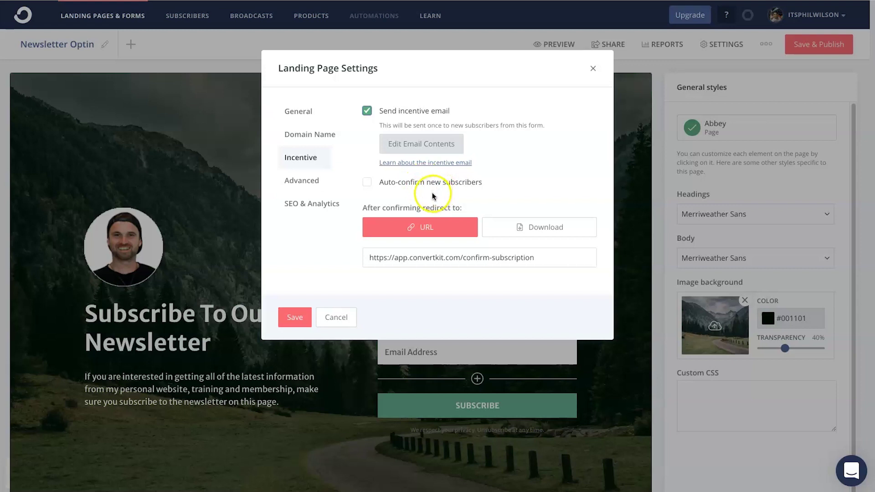
click(370, 183)
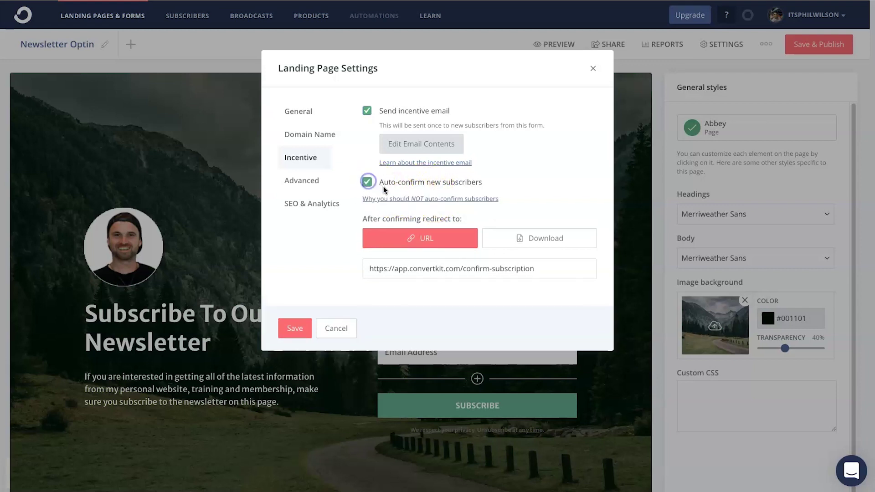
drag(390, 183, 489, 191)
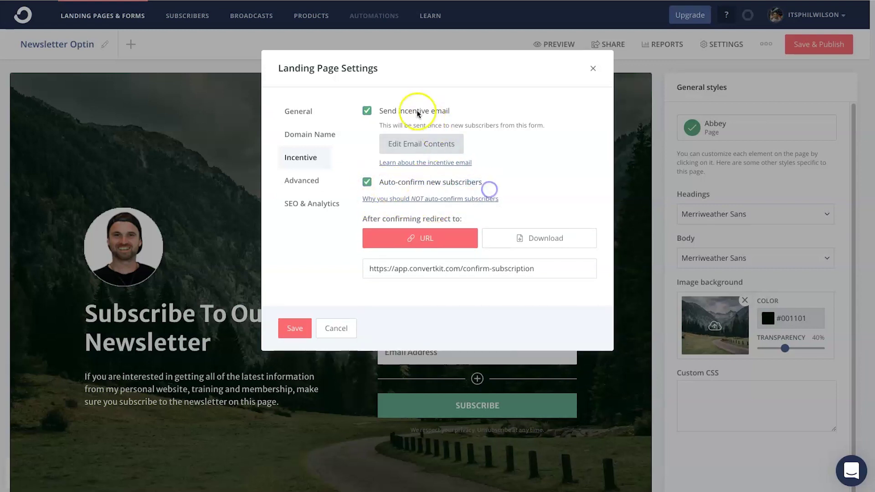
click(458, 113)
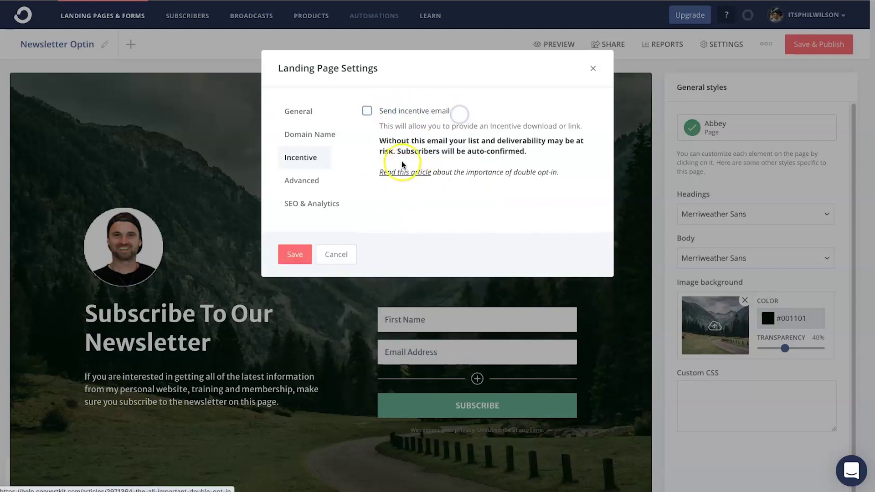
click(367, 111)
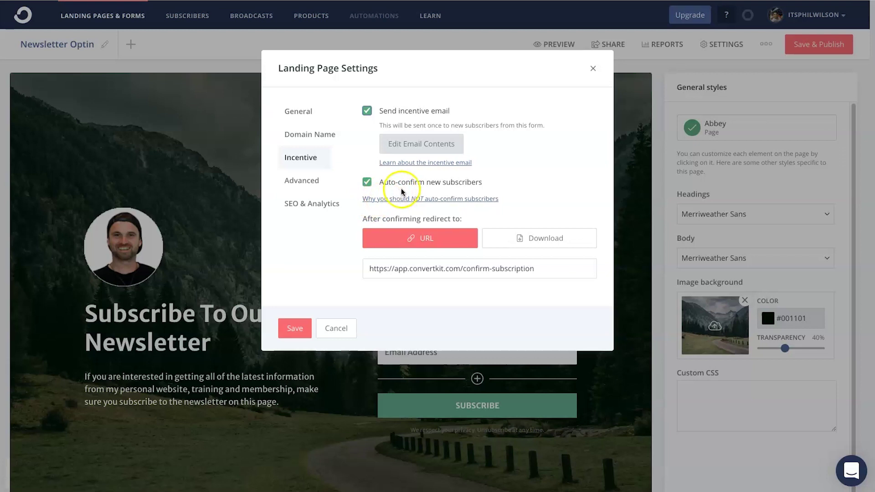
click(367, 182)
click(369, 112)
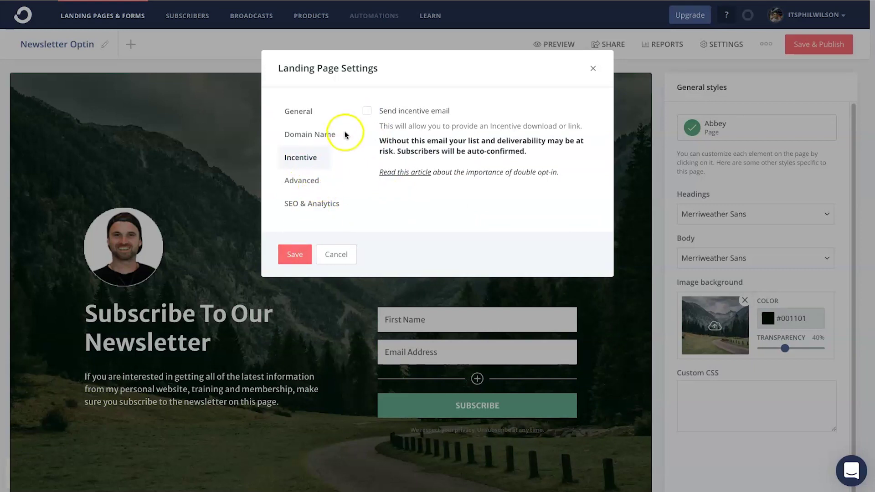
Review the advanced settings for return visitors, and try the Invisible reCAPTCHA option without leaving it on.
click(307, 178)
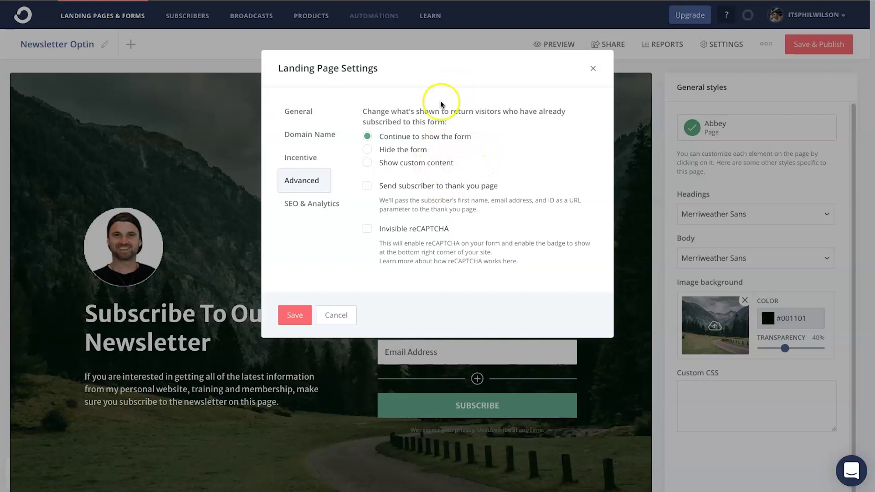
drag(453, 111, 534, 126)
click(534, 125)
click(430, 226)
click(367, 228)
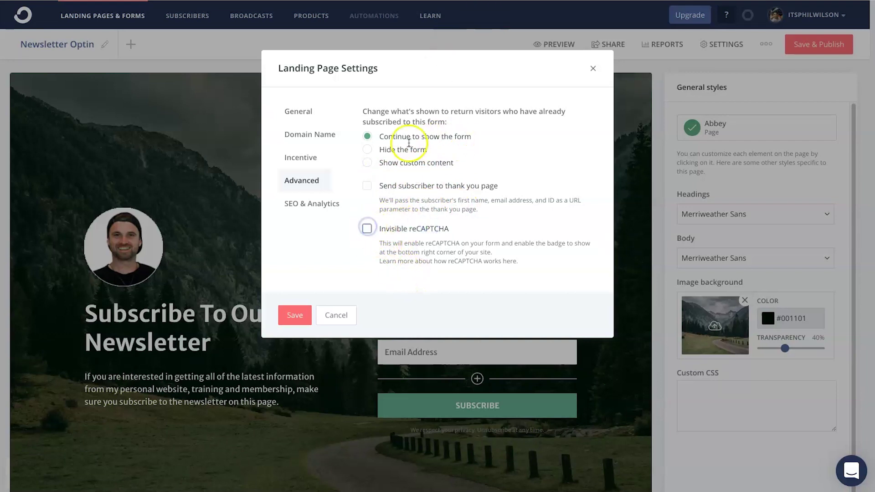
Set the landing page's SEO title to an invitation to subscribe to the newsletter, including the owner's full name.
click(340, 207)
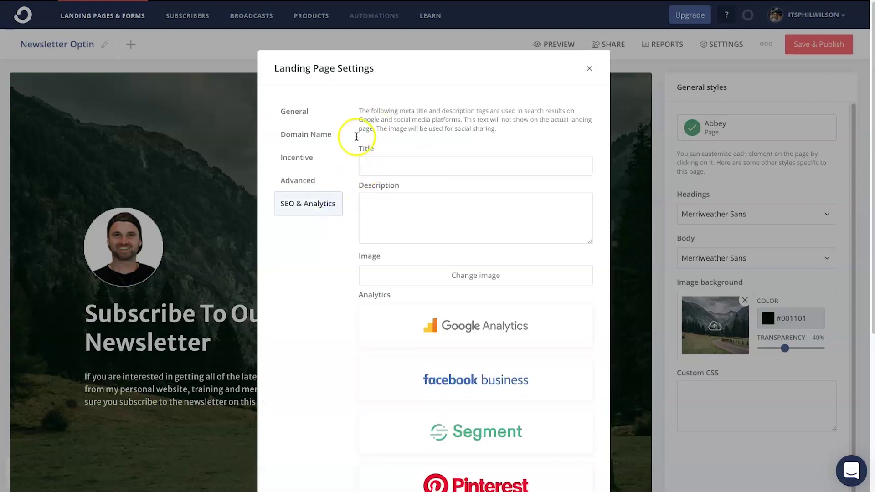
click(378, 168)
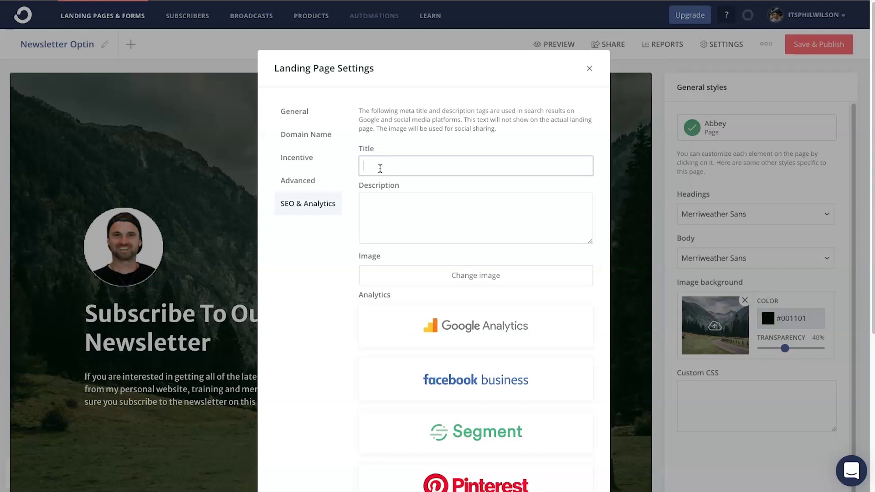
text(bscir)
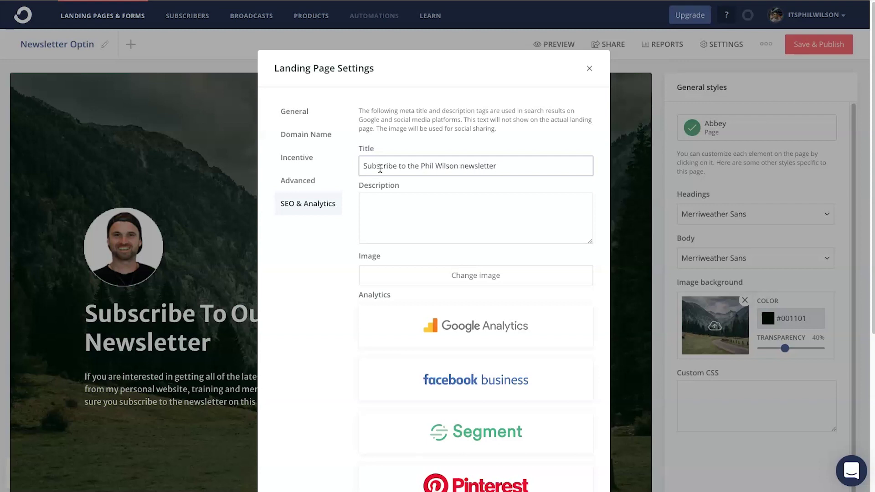
Set the page's SEO description to "Join me inside of my secret mailing list to hear all of the best training, deals and discounts.".
key(Tab)
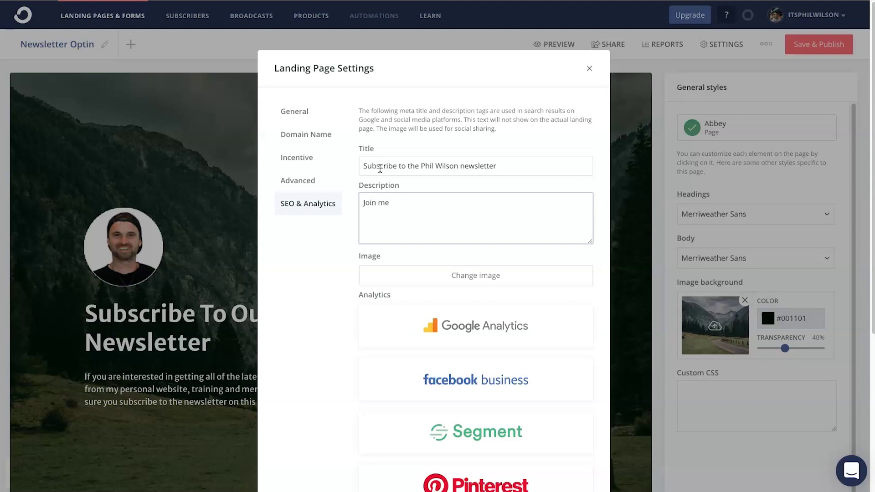
text(Join me inside of my secret mailing list to hear all of the be)
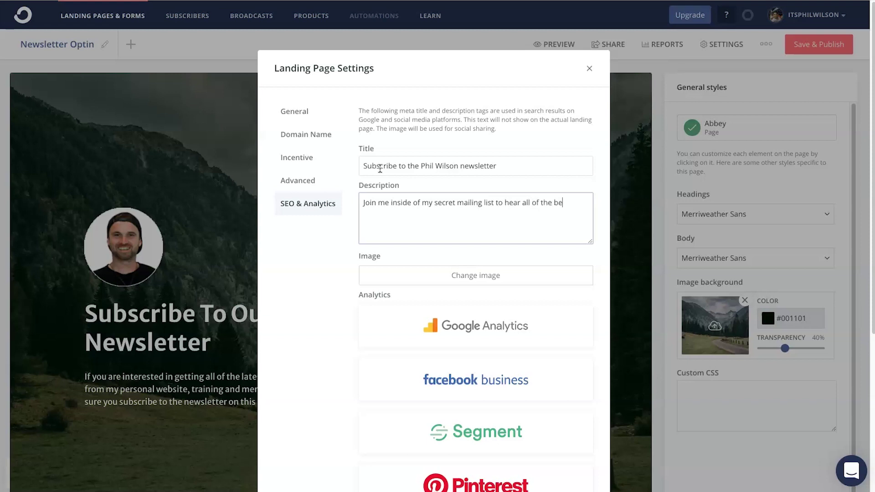
text(aining, deals and discounts.)
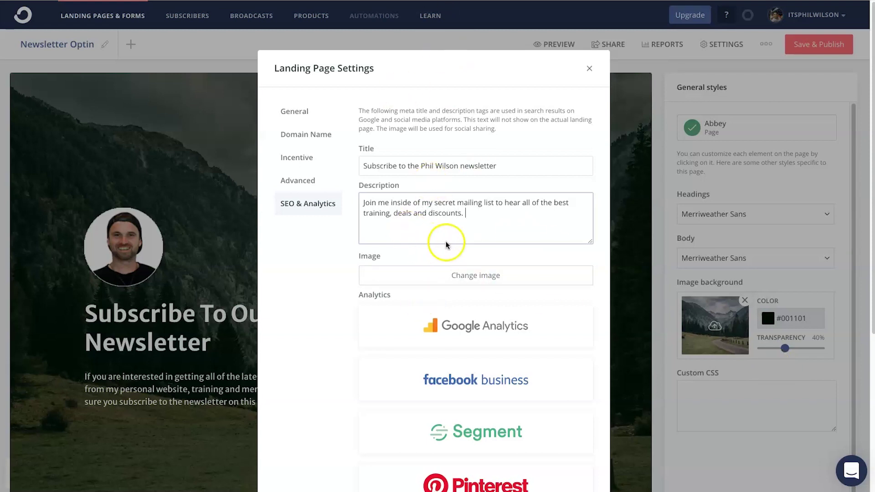
Use the Unsplash photo of a crumpled silver object against a dark grey background as the page's social sharing image.
click(293, 134)
click(306, 202)
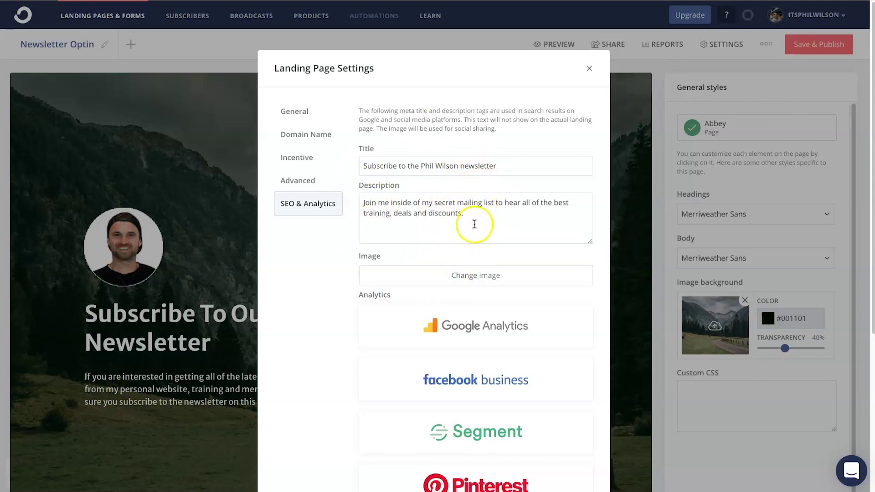
click(479, 275)
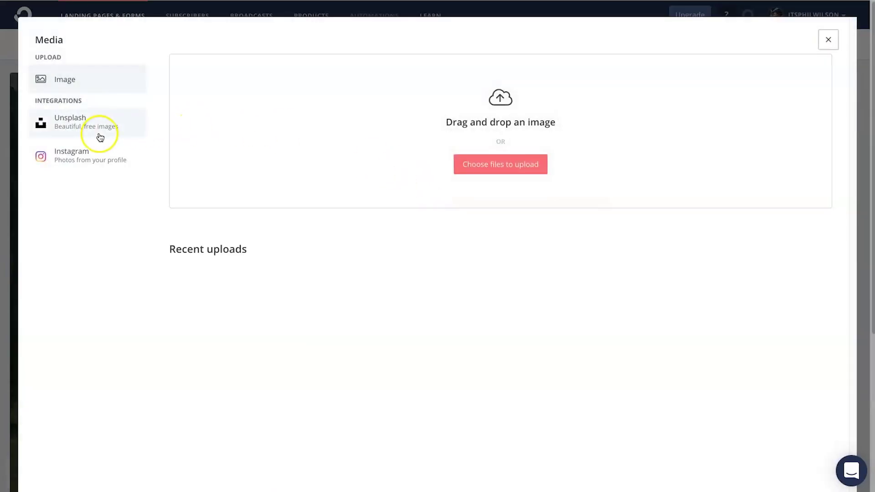
click(98, 128)
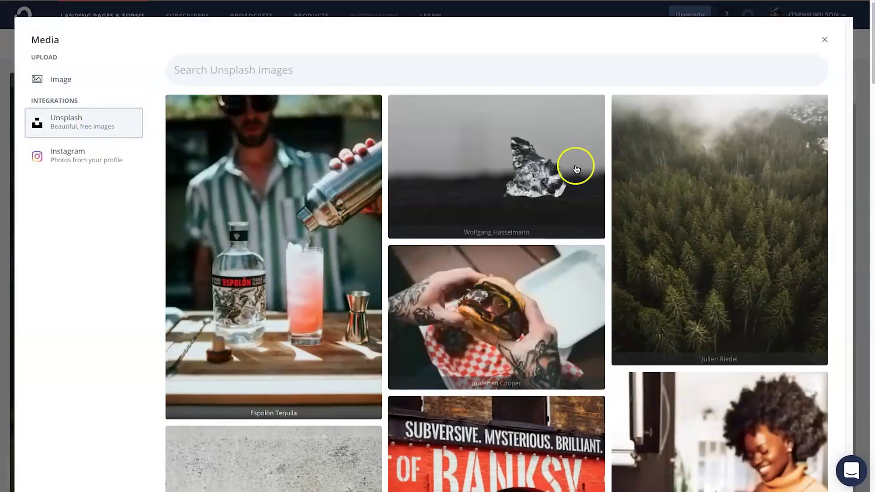
click(486, 162)
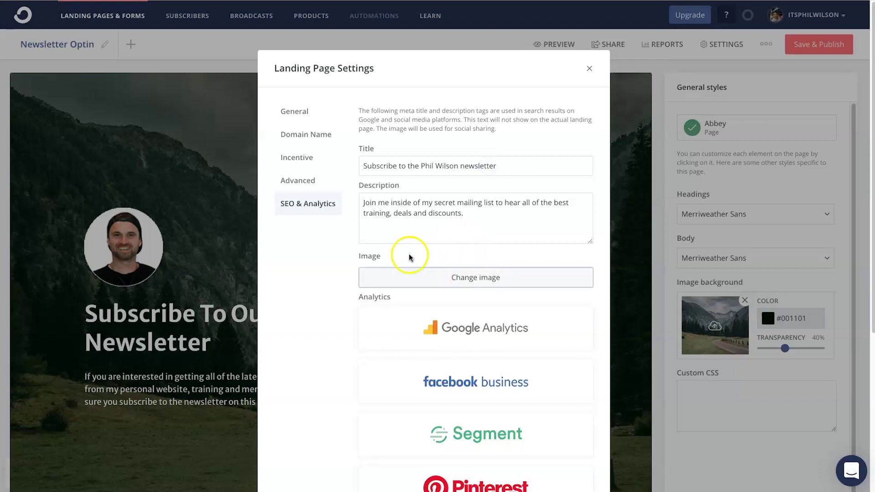
Save the landing page settings after looking over the analytics integrations, and publish the page.
scroll(410, 367, down, 3)
scroll(394, 296, up, 3)
scroll(410, 267, down, 5)
scroll(457, 263, down, 2)
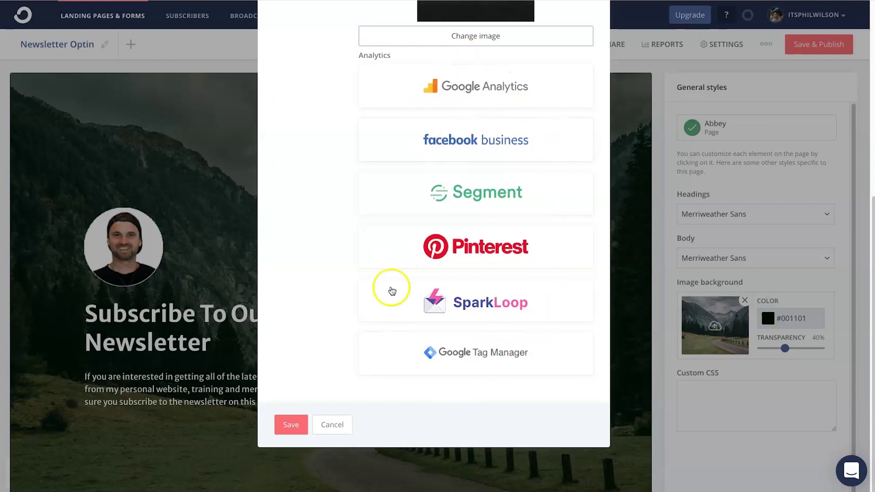
click(290, 424)
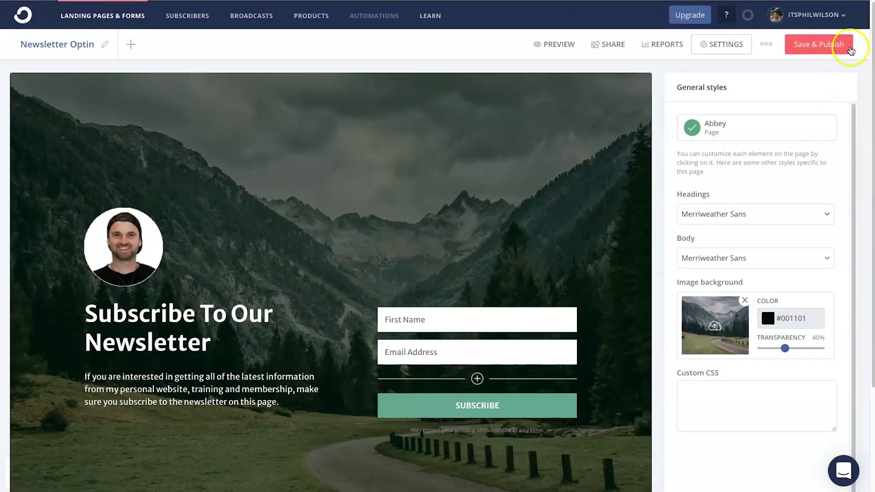
click(825, 43)
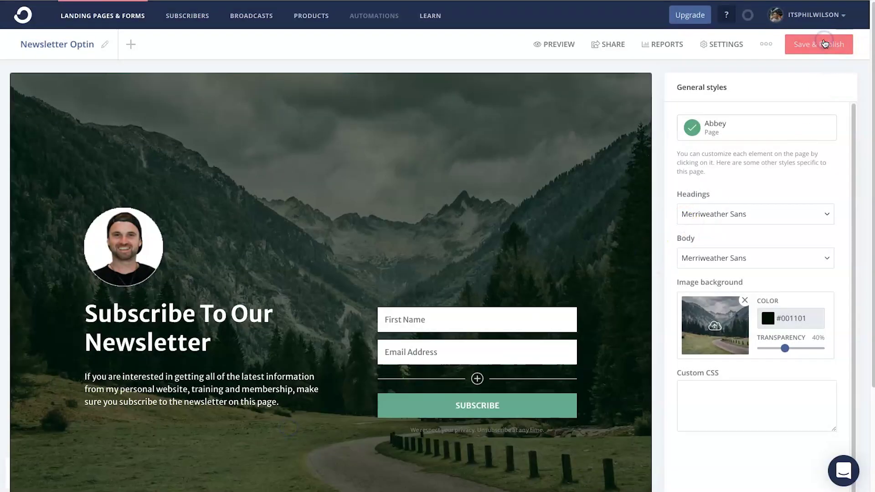
click(764, 44)
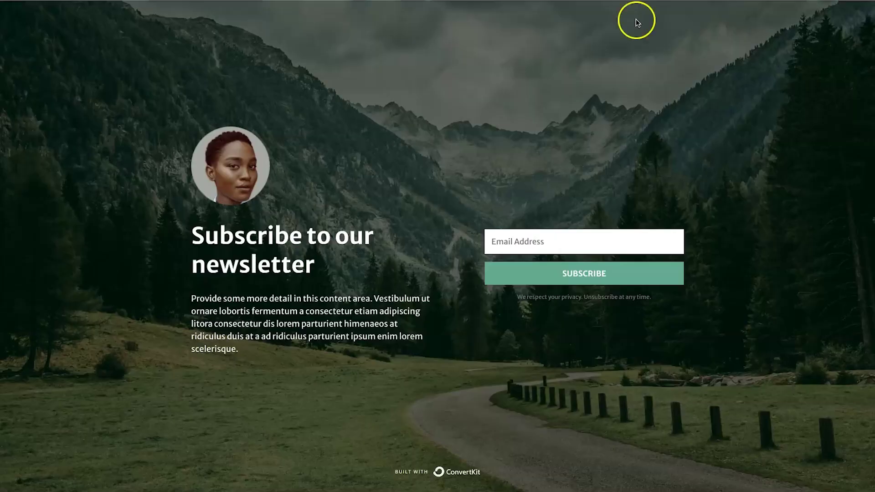
Reload the live landing page and submit a test subscription with a first name and email address.
right_click(316, 111)
click(332, 134)
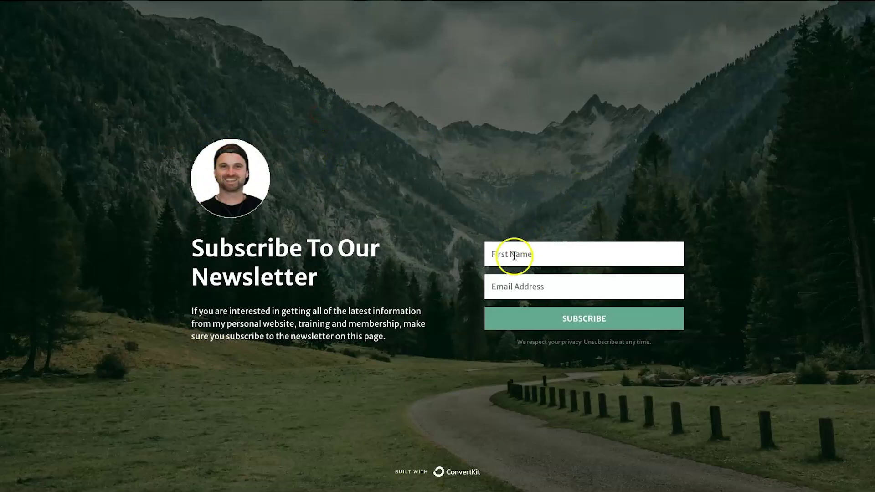
click(613, 257)
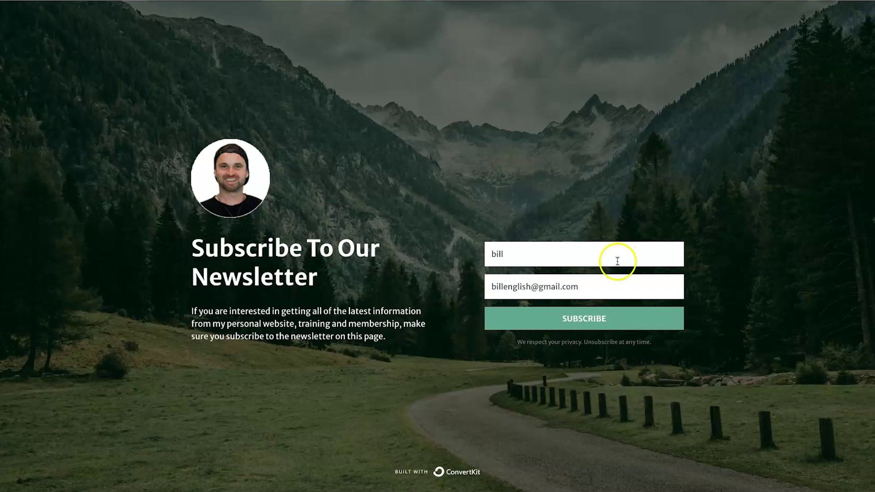
click(611, 319)
click(581, 313)
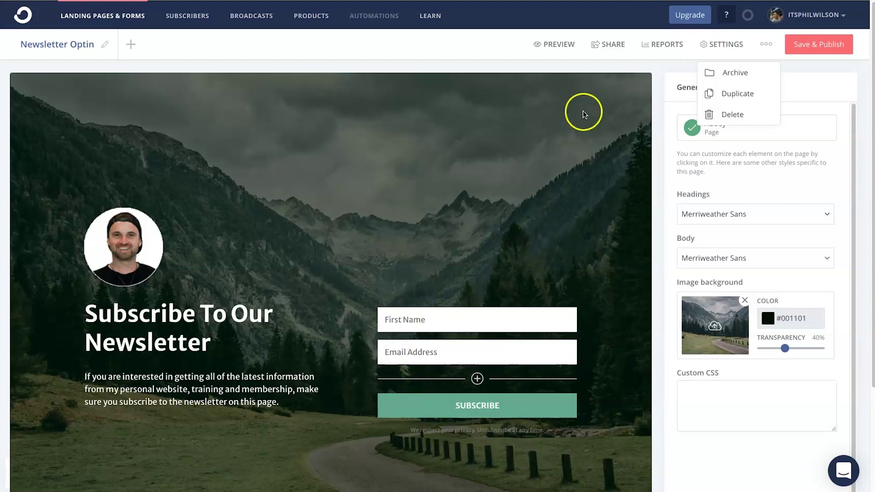
Check the account's confirmed subscribers list for the test sign-up.
click(583, 114)
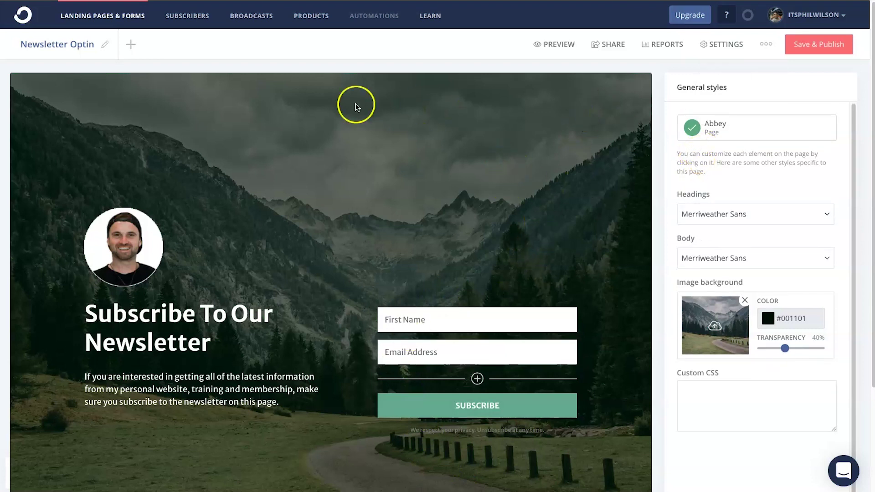
click(185, 26)
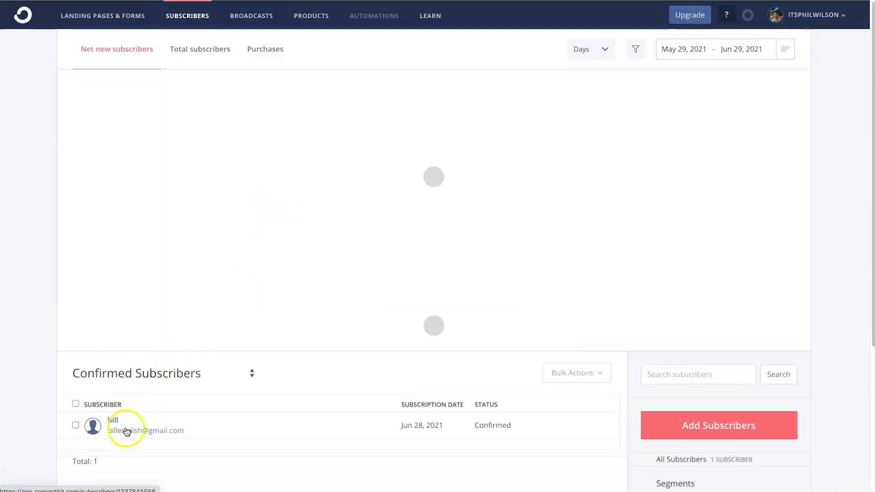
scroll(320, 269, down, 4)
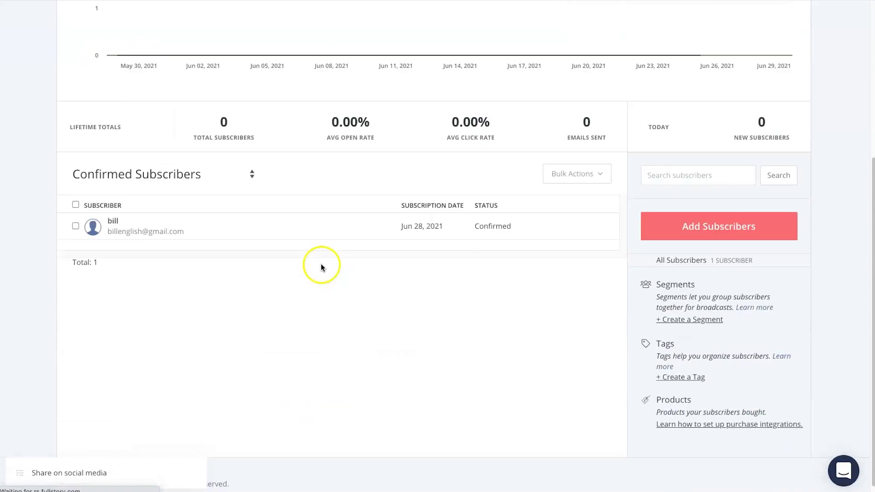
scroll(317, 328, up, 5)
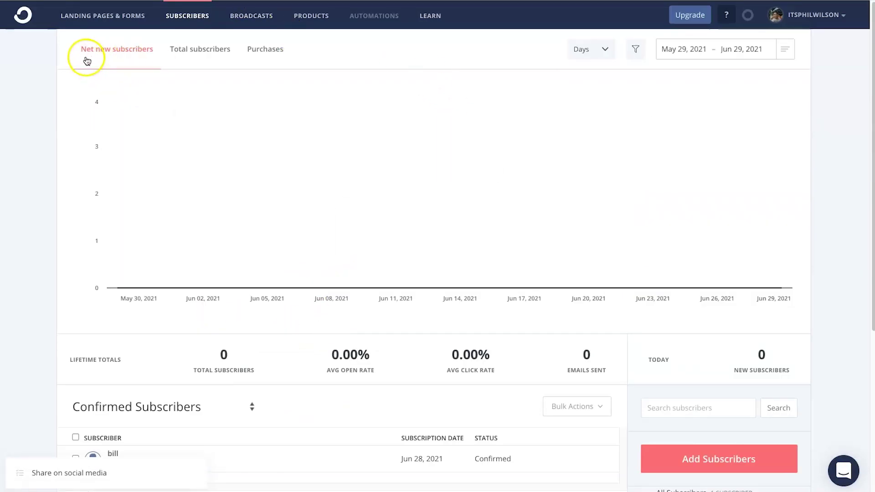
Review the total subscribers and purchases reports.
click(185, 55)
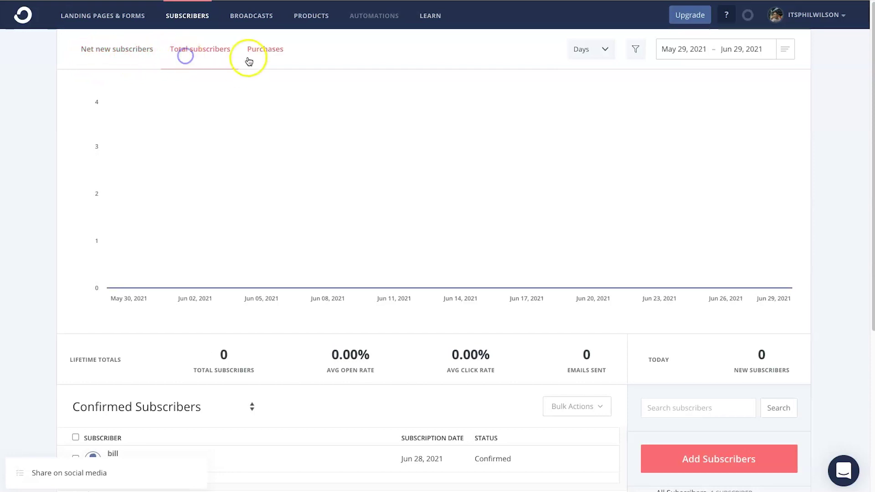
click(257, 55)
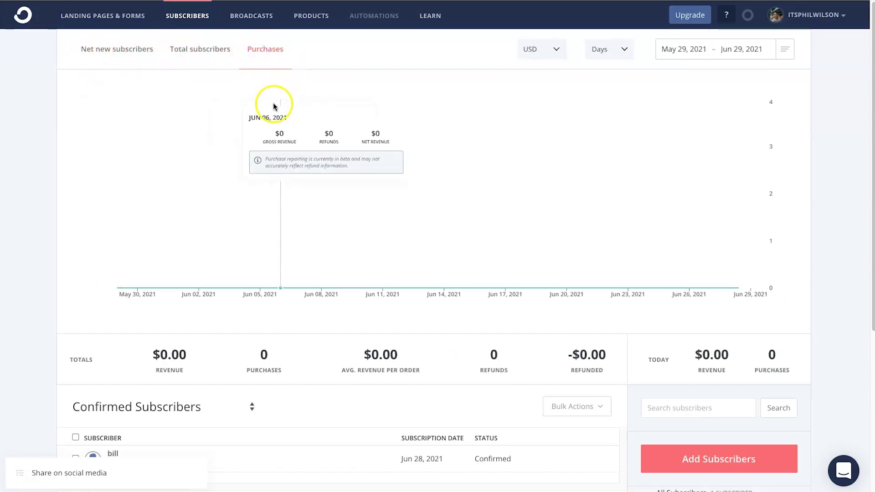
scroll(326, 192, down, 5)
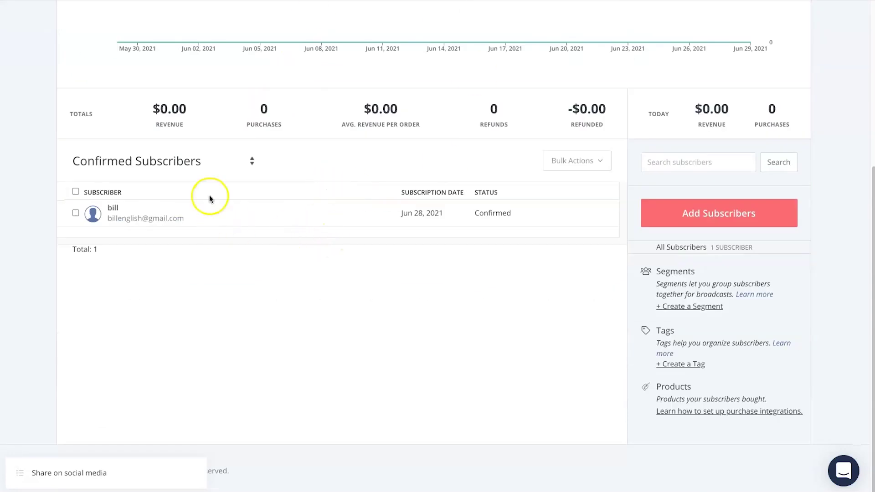
scroll(230, 238, up, 5)
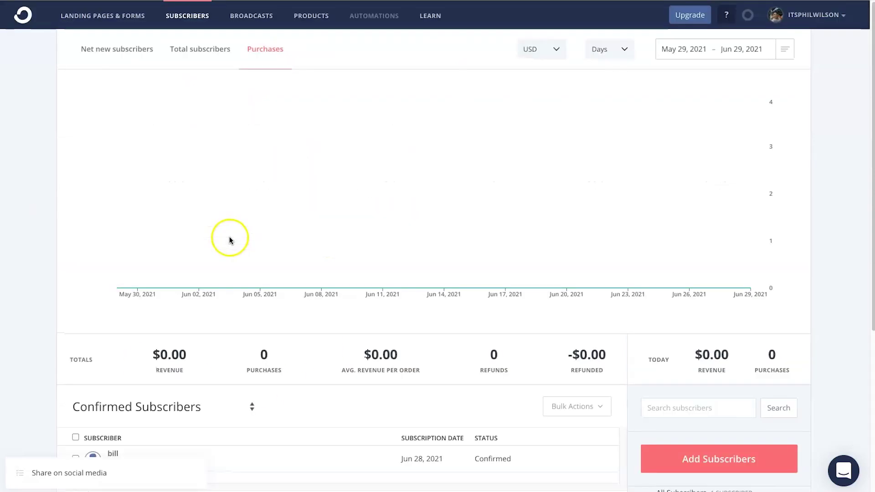
Look at the available ways to import subscribers, and close the import window without adding any.
scroll(312, 219, down, 2)
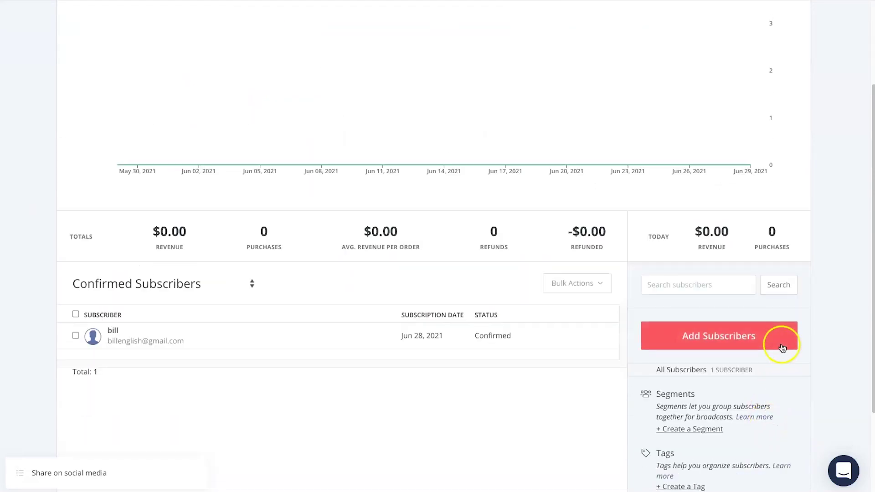
click(768, 340)
scroll(768, 340, down, 3)
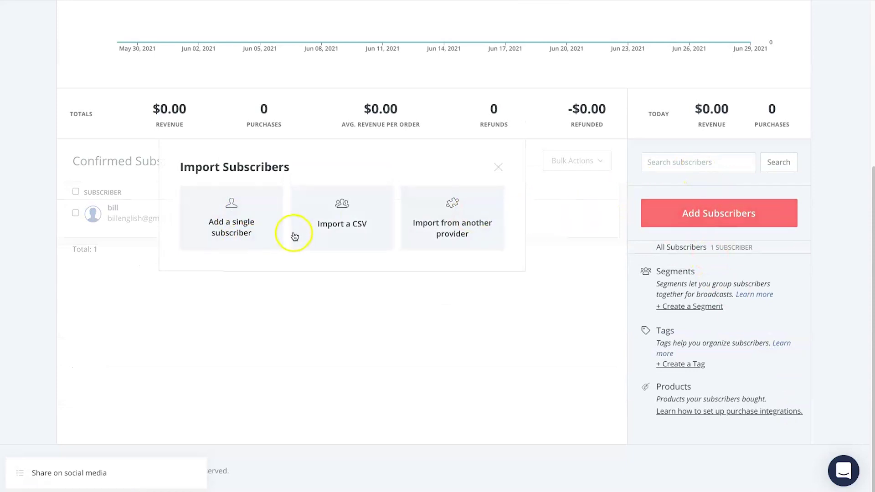
click(498, 167)
scroll(352, 236, up, 5)
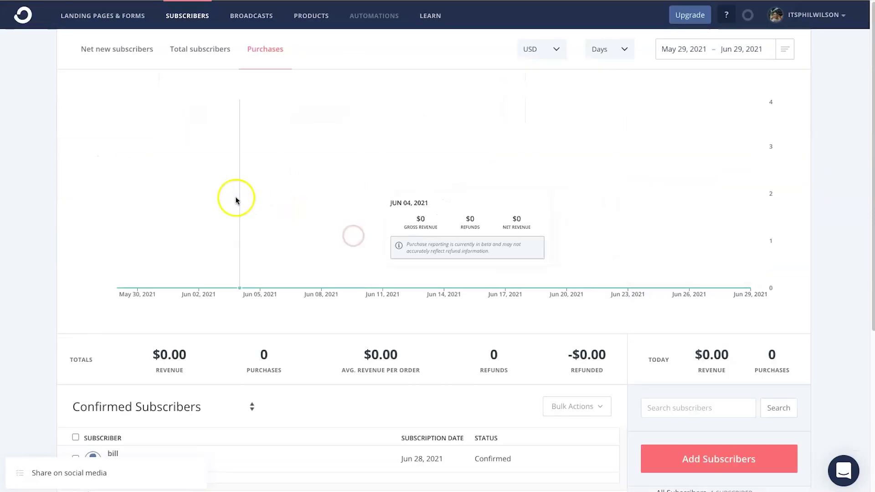
Return to the net new subscribers report and look at its time interval and date range options.
click(137, 54)
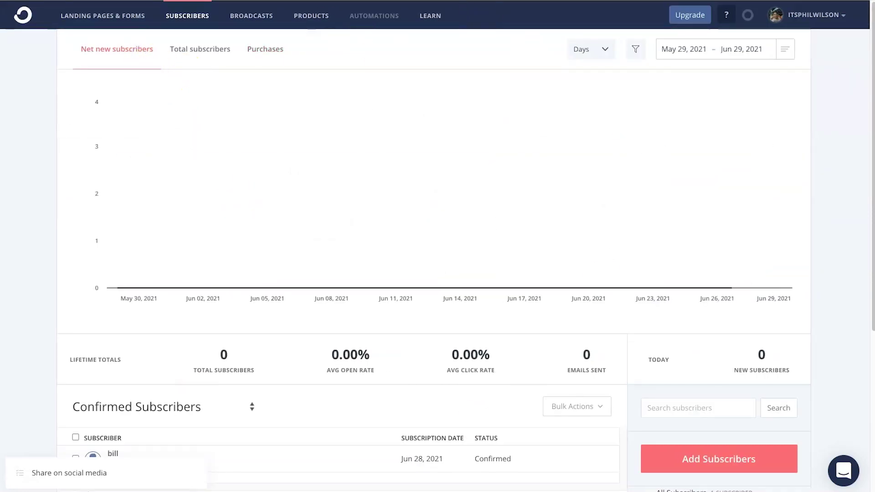
click(607, 53)
click(700, 49)
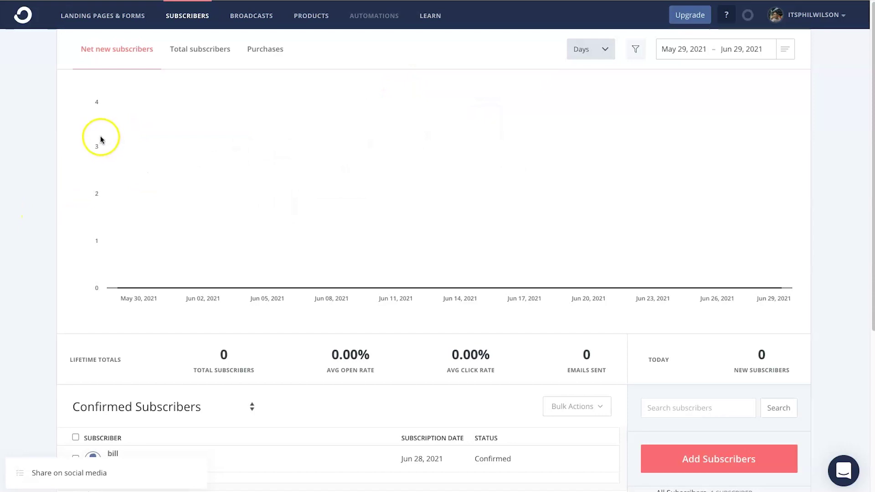
Create a new broadcast with the subject line "Hey, check out my progress in June for my new business".
click(258, 18)
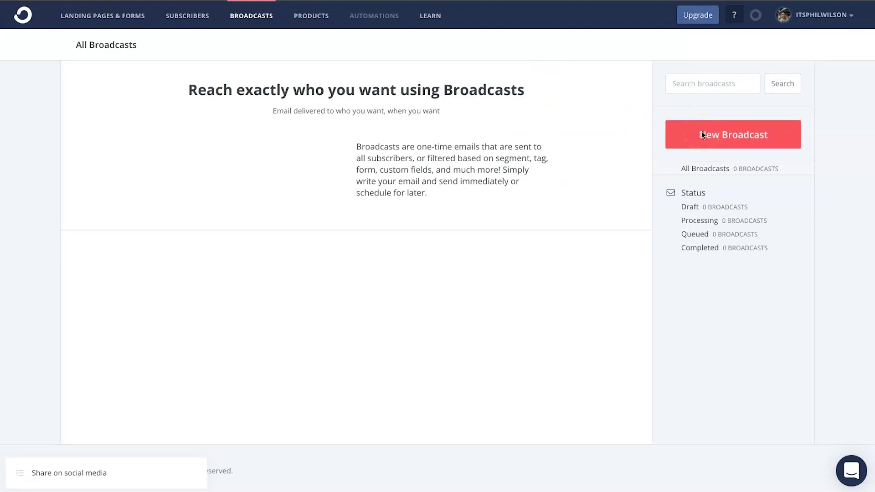
click(726, 138)
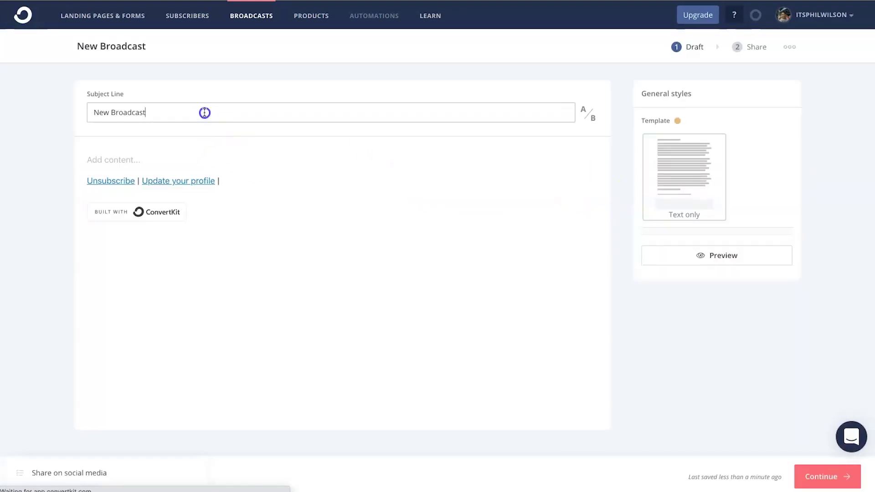
triple_click(143, 117)
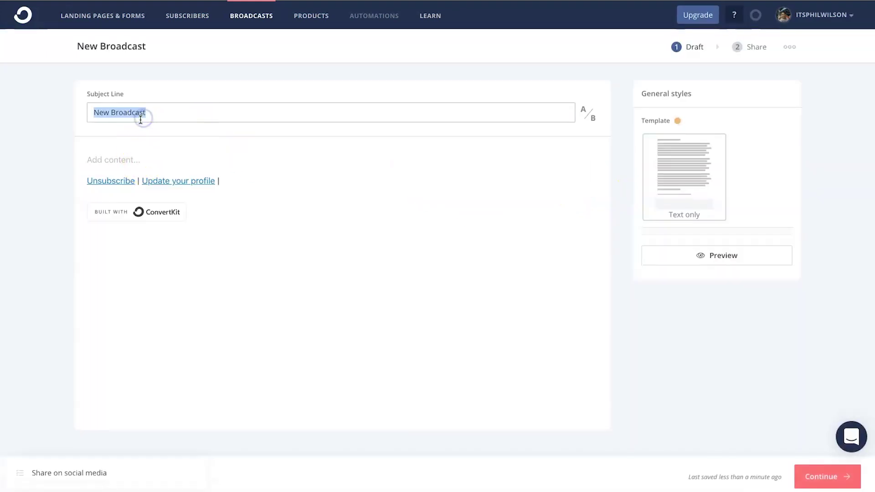
text(Hey, check out my)
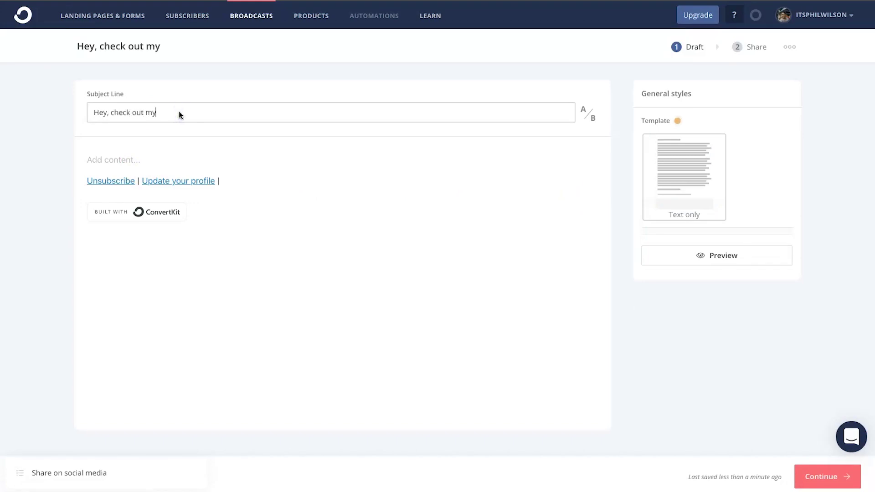
text( progress in June for my new business)
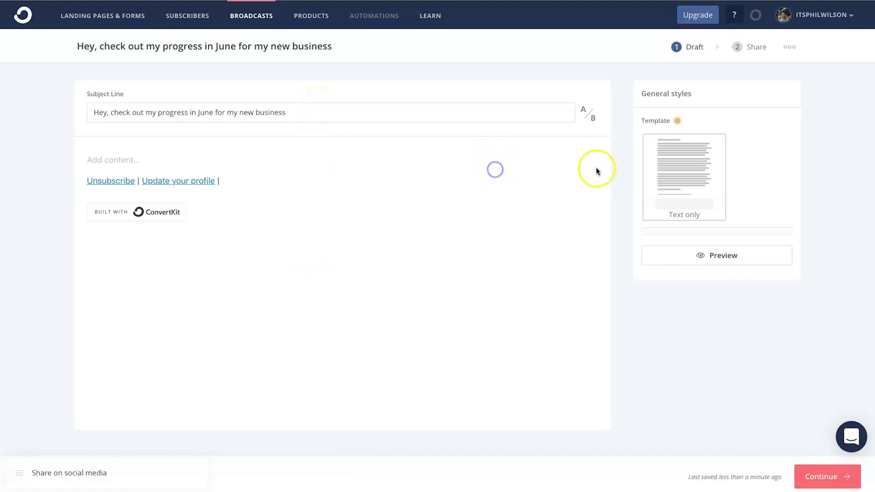
Start the email body with the greeting "Hey" followed by the subscriber first name personalization, and begin a new line below.
click(169, 156)
click(163, 160)
text(Hey)
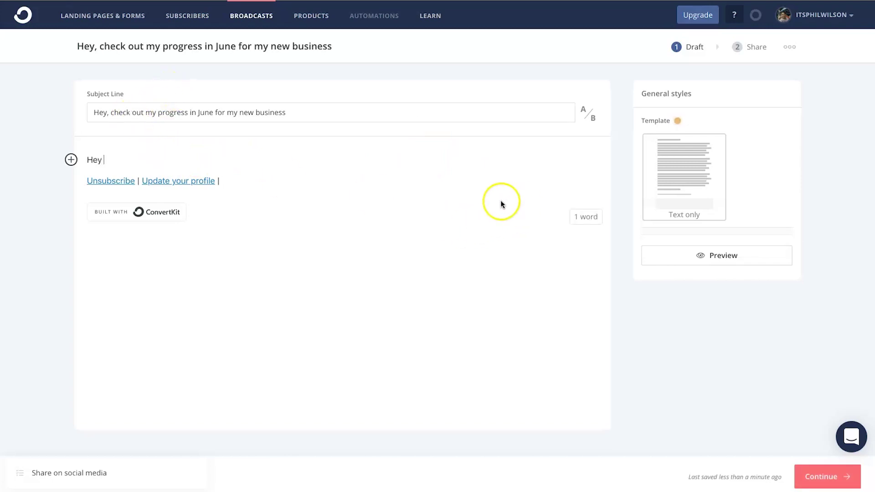
click(72, 160)
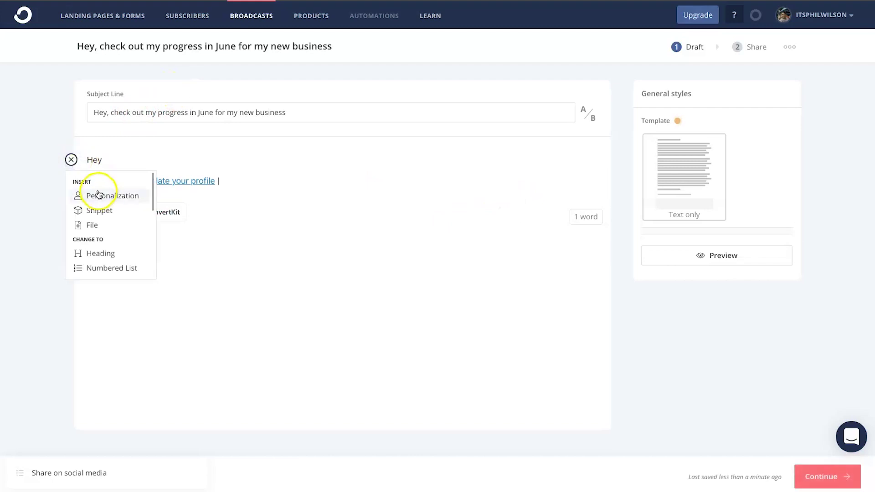
click(96, 193)
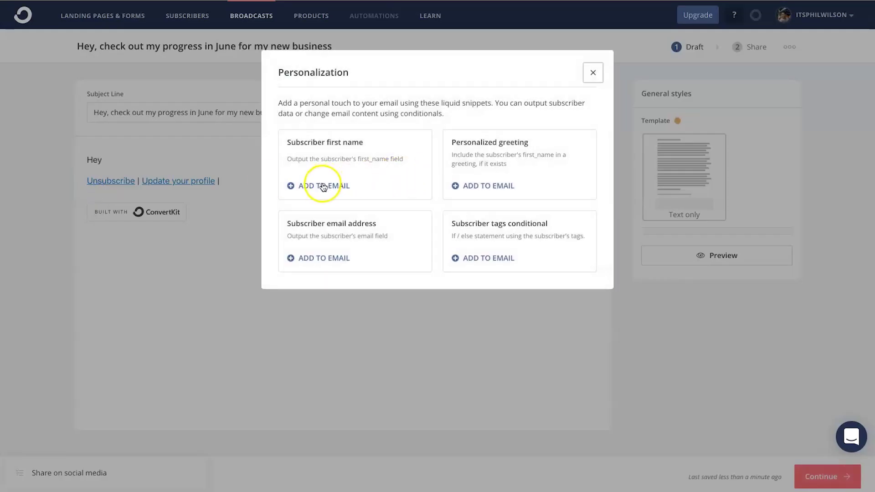
click(325, 185)
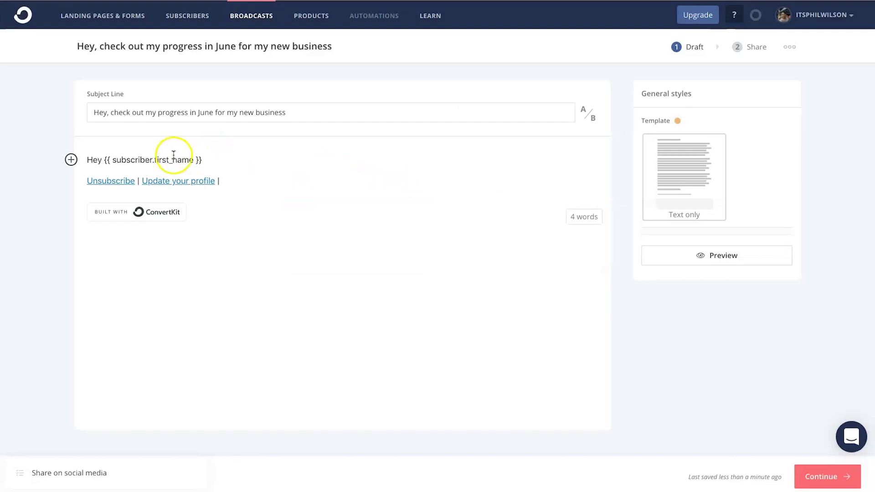
key(Return)
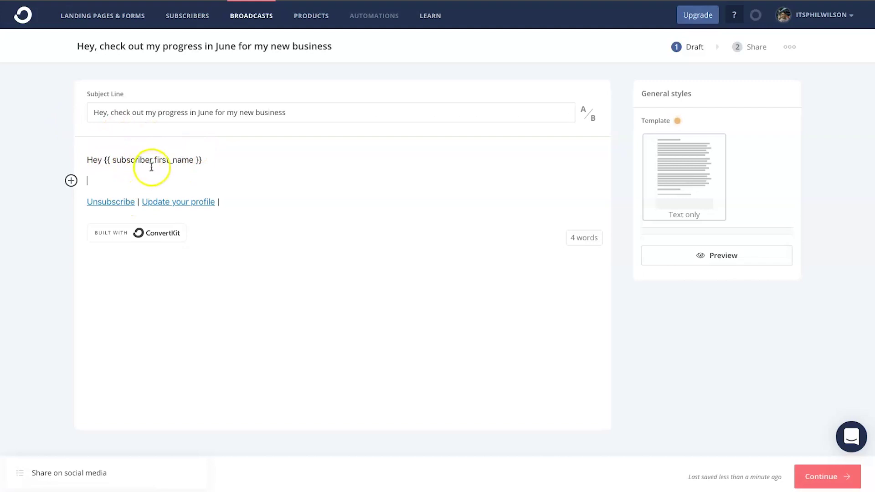
Look through the content elements that can be inserted in the email's empty line, without adding any.
click(71, 180)
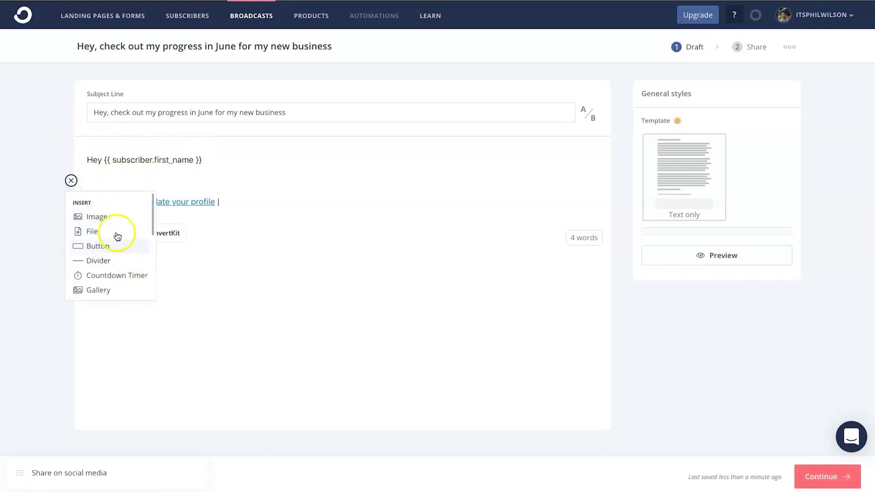
scroll(109, 264, down, 1)
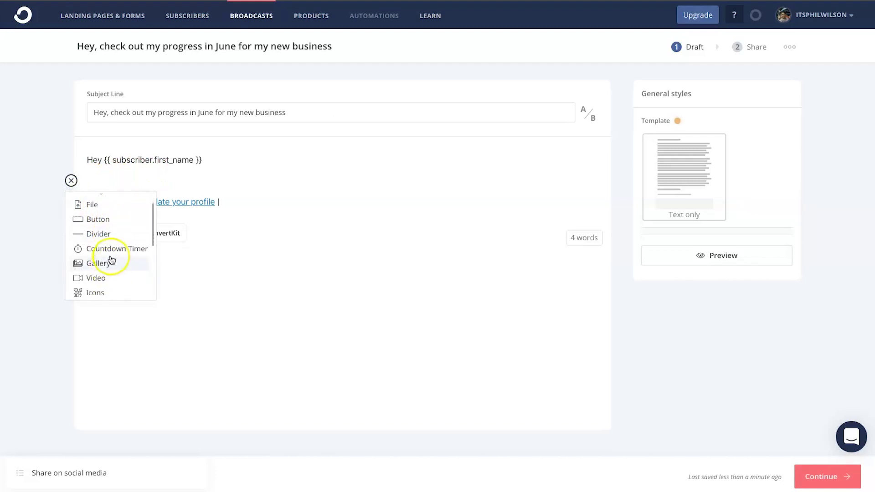
scroll(108, 285, down, 1)
scroll(107, 287, down, 5)
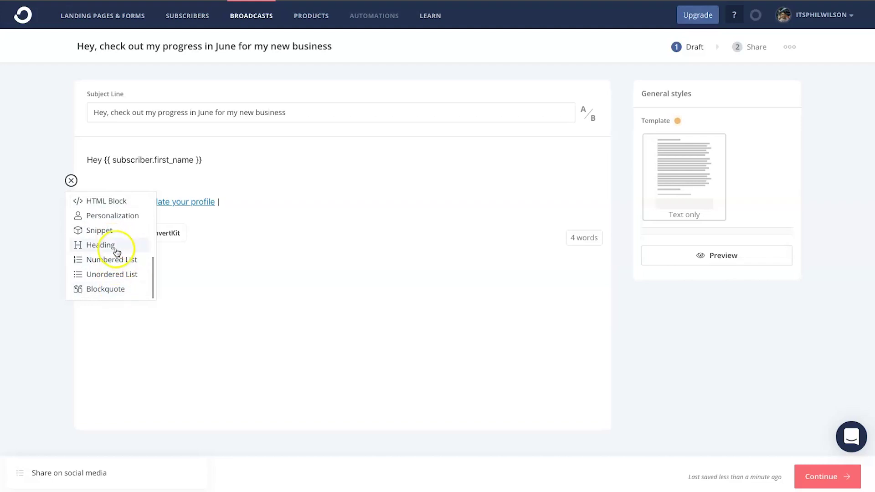
click(358, 193)
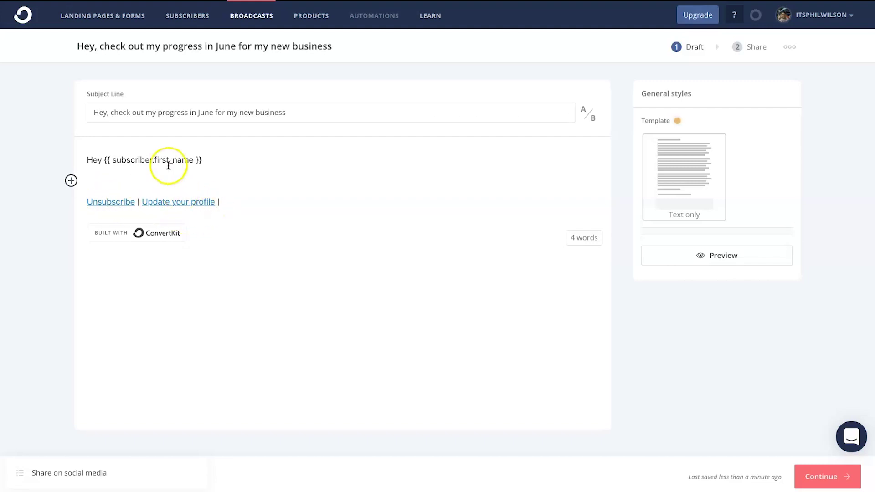
Paste the prepared message about creating a brand new business in June below the greeting, including the sign-off.
click(138, 184)
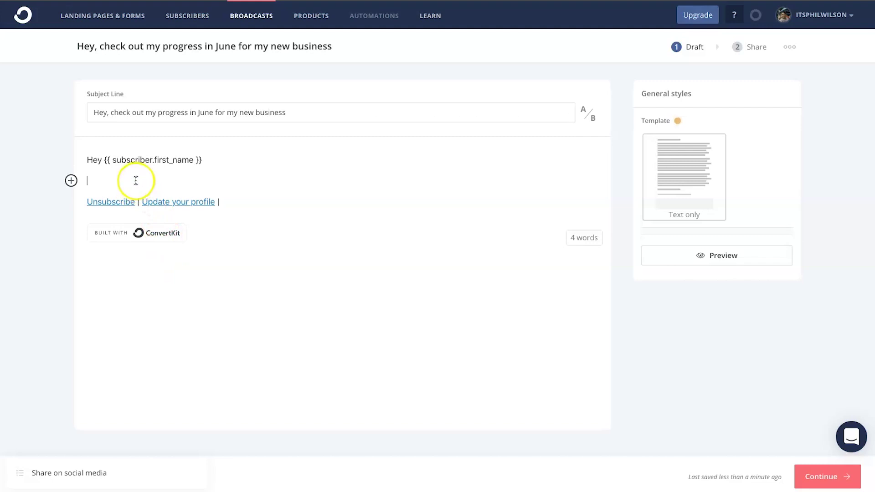
key(ctrl+v)
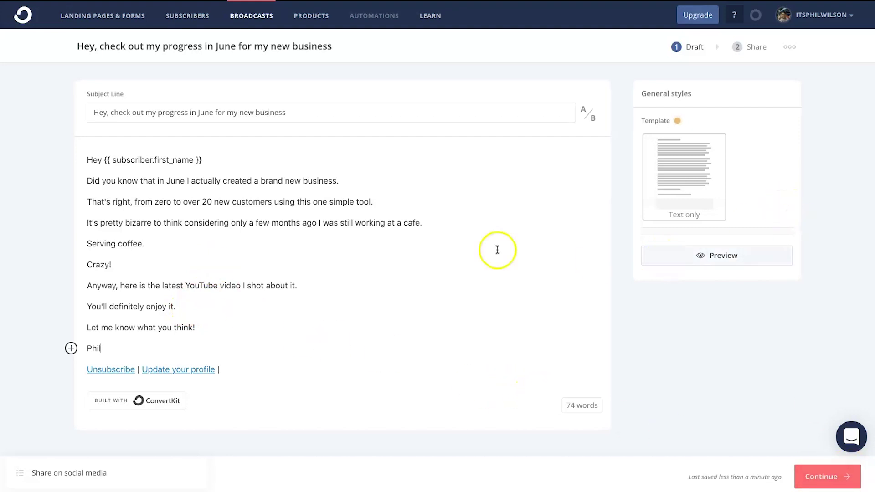
click(71, 348)
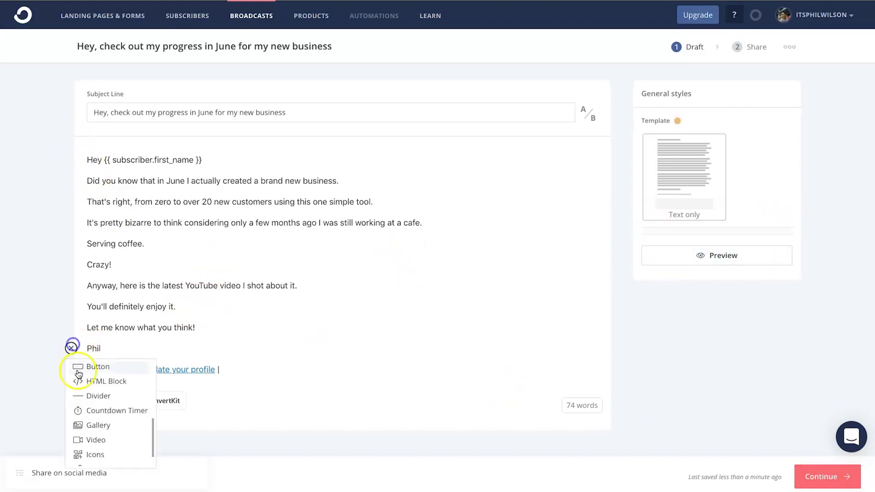
click(275, 354)
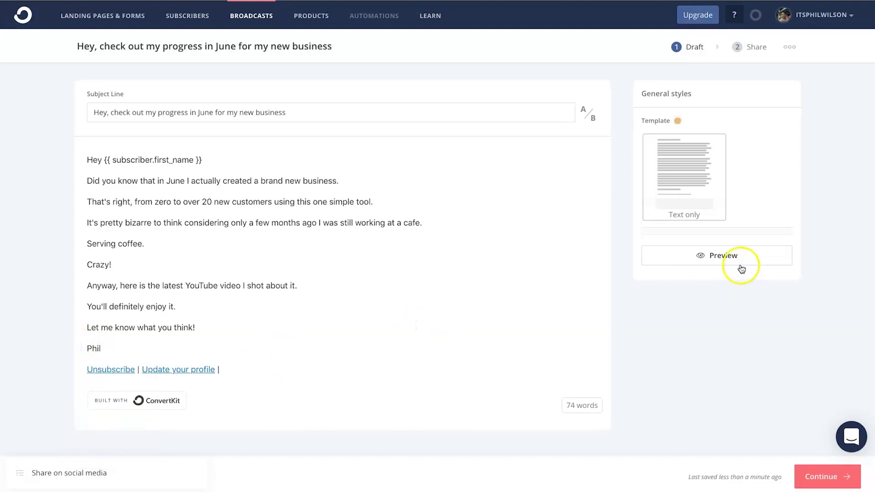
drag(185, 287, 241, 288)
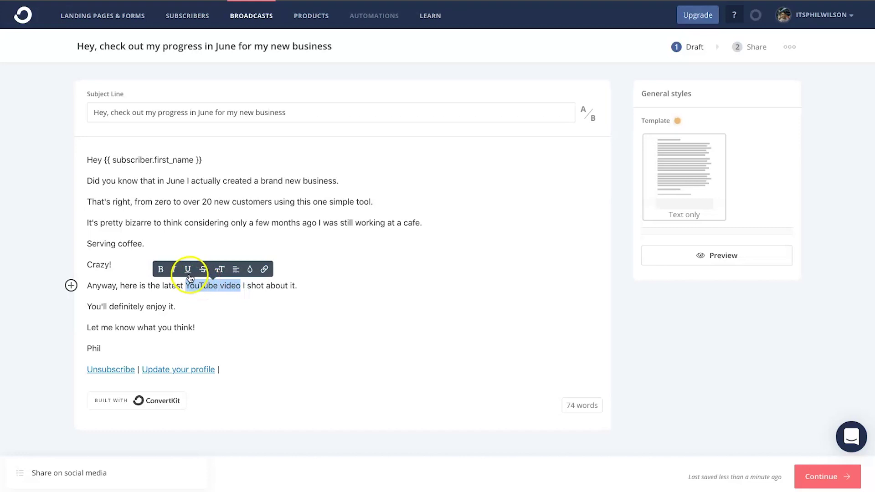
click(264, 270)
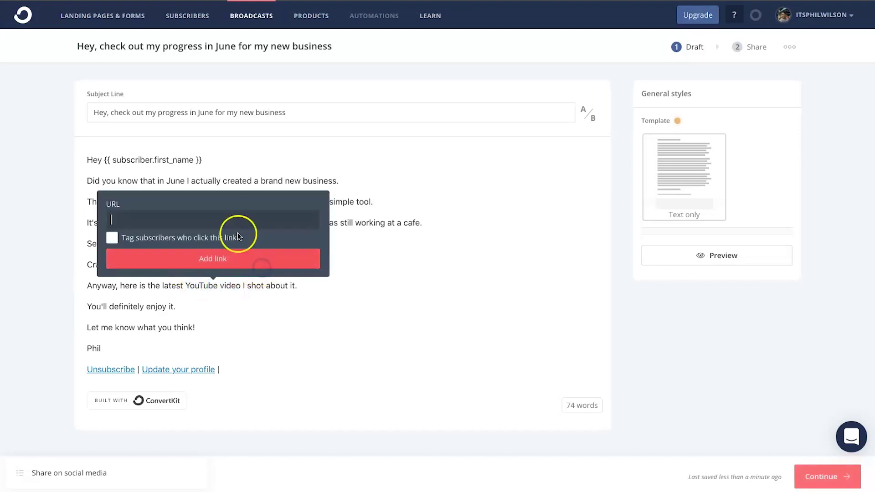
text(https://follw.me/legitmarketingreviews)
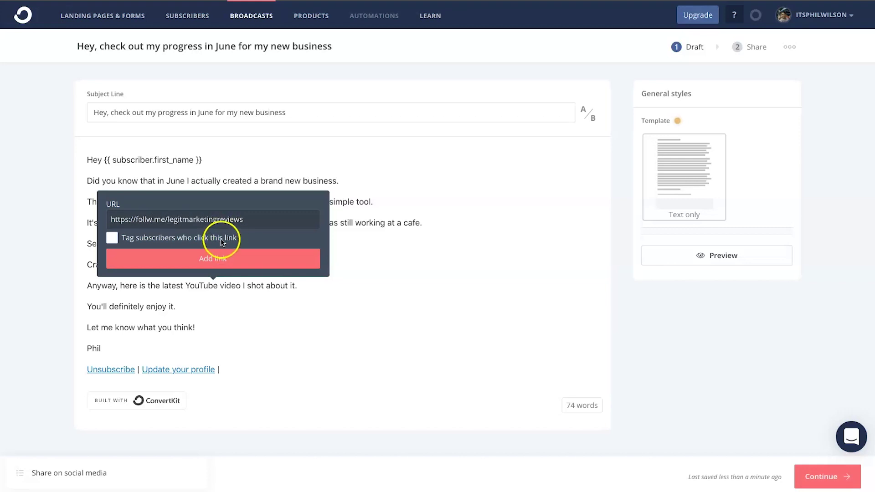
click(221, 239)
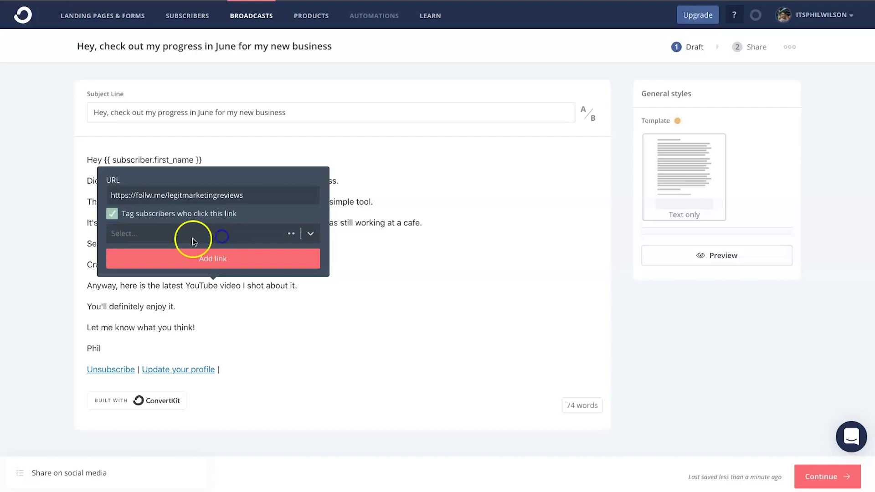
click(215, 232)
click(309, 234)
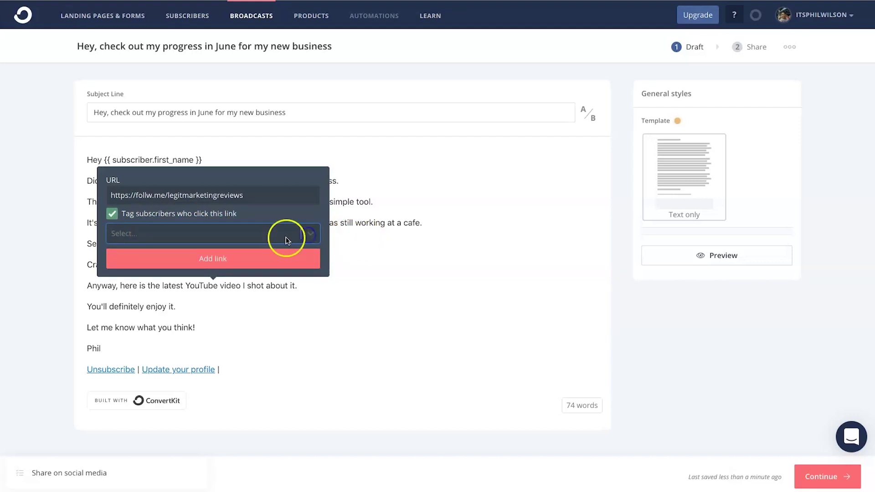
click(113, 217)
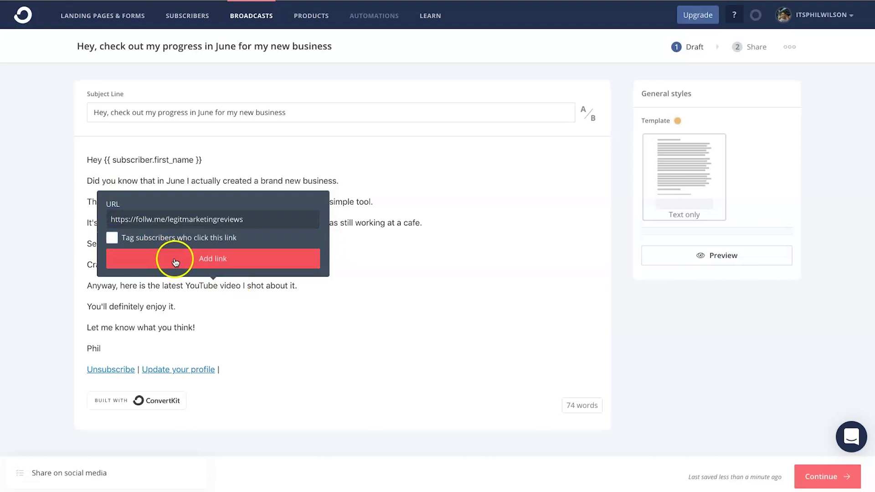
click(178, 259)
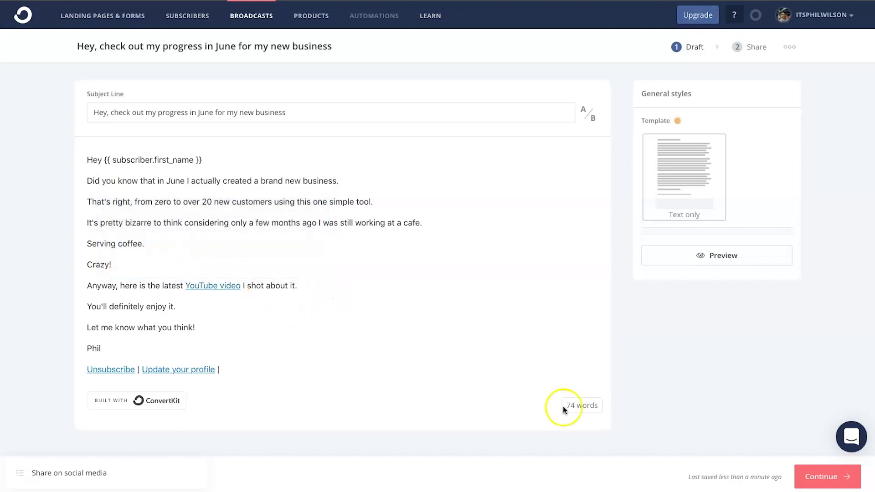
Preview the finished email, close the preview and proceed to the broadcast's Share stage.
click(698, 255)
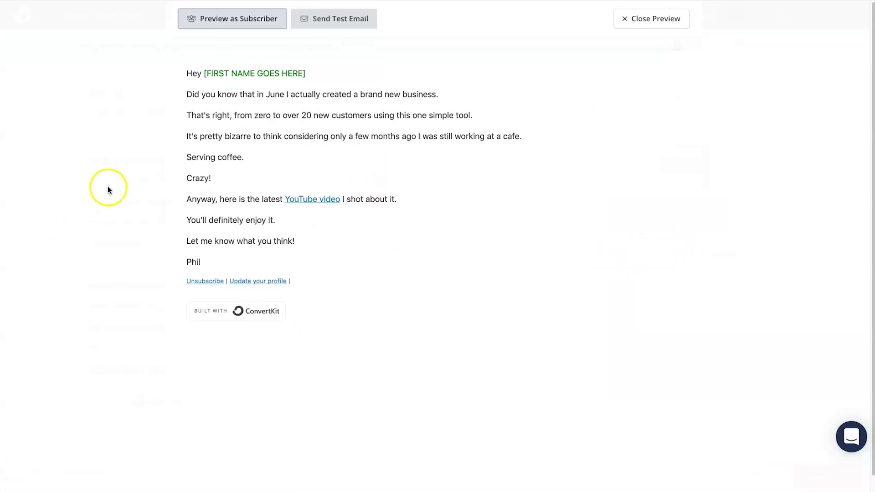
click(654, 20)
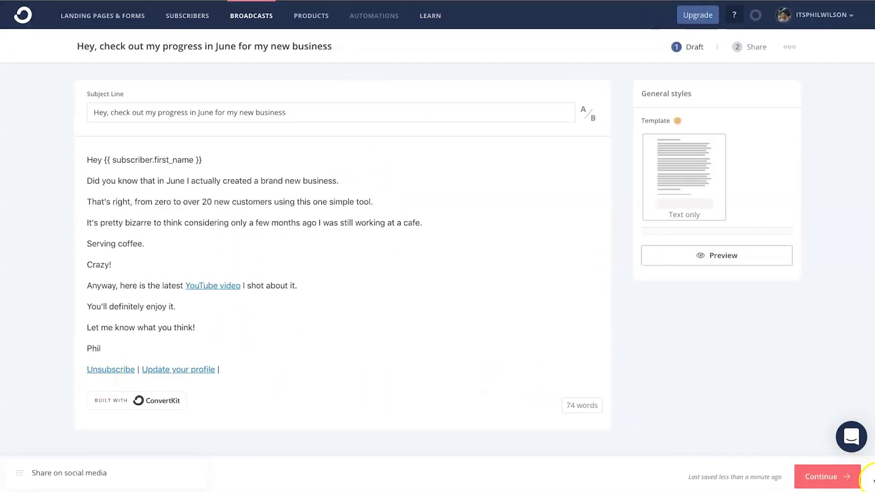
click(848, 476)
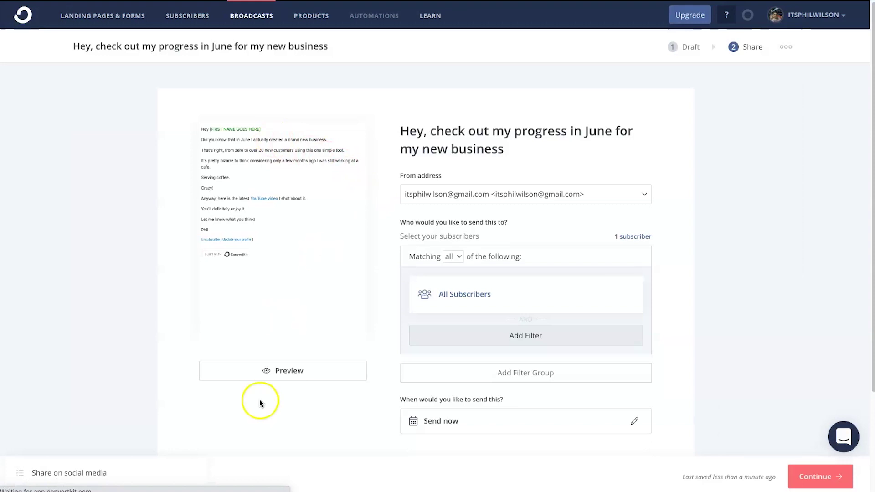
Look at the from address choices and the send date and time options, keeping the broadcast on Send now.
scroll(413, 444, down, 3)
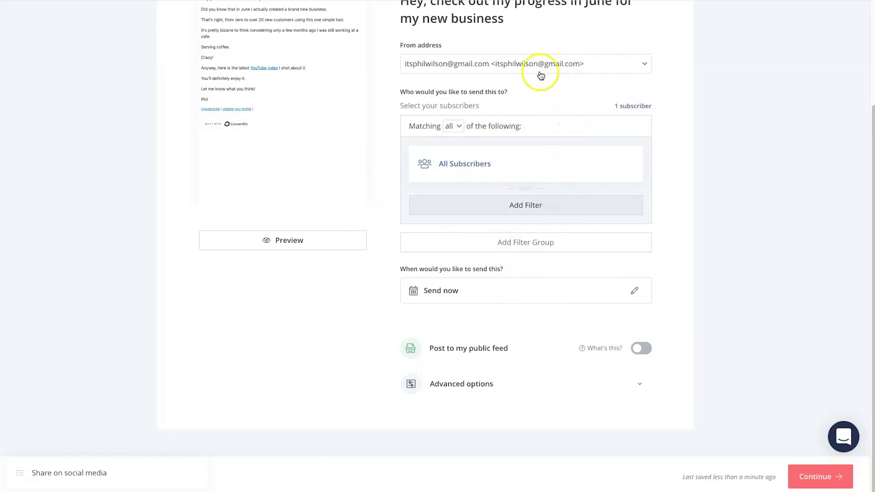
click(480, 66)
click(480, 66)
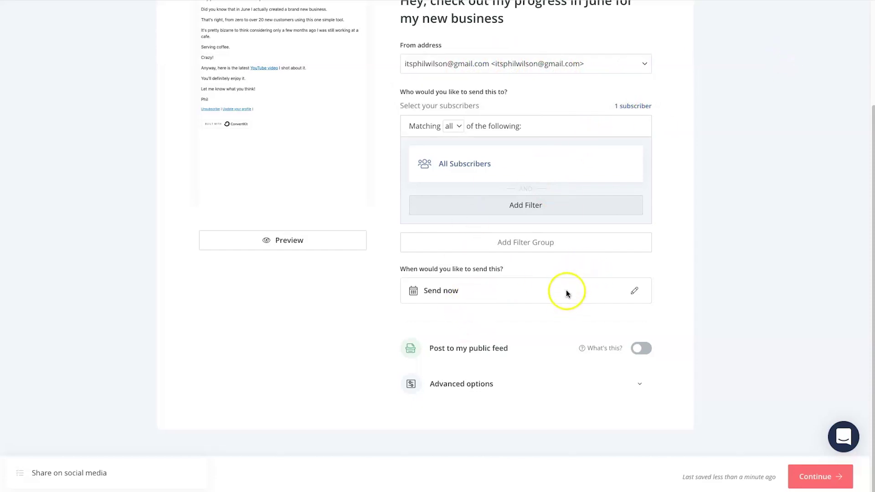
click(634, 291)
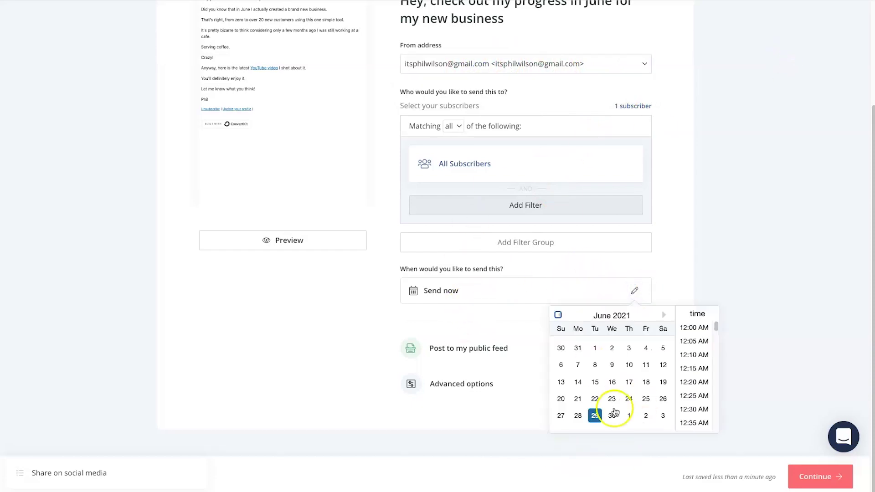
click(695, 269)
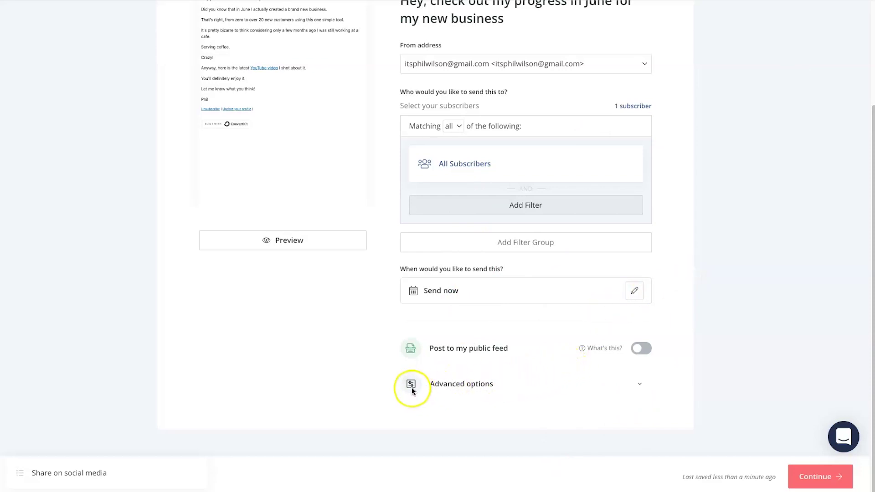
Set the broadcast's preview text to "You're never going to believe what happened..." in the advanced options, leaving the internal note empty.
click(640, 384)
scroll(617, 404, down, 3)
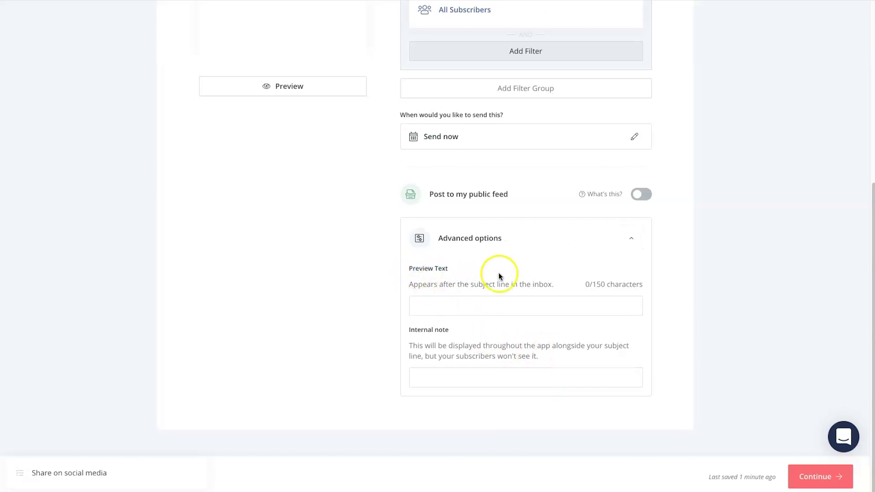
click(509, 304)
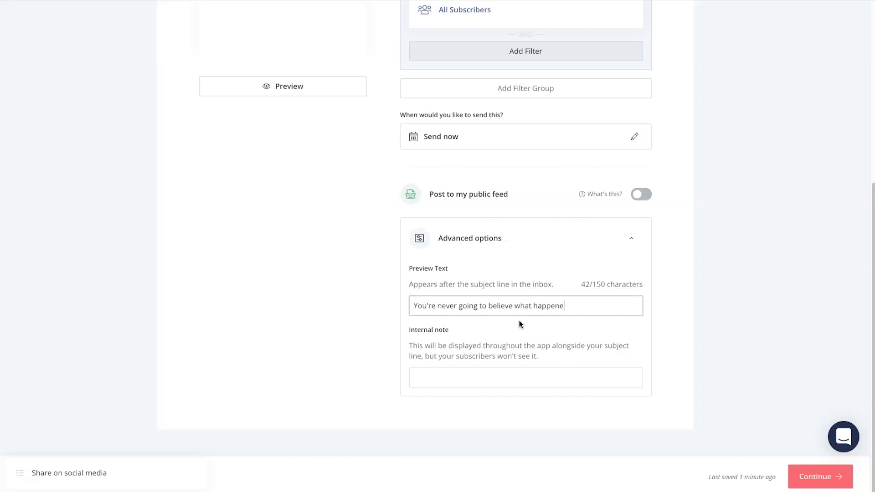
click(518, 349)
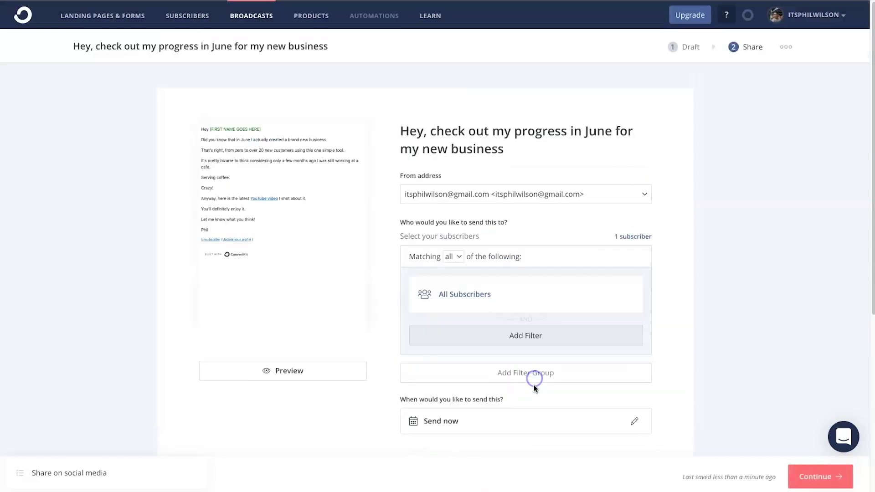
scroll(531, 388, down, 10)
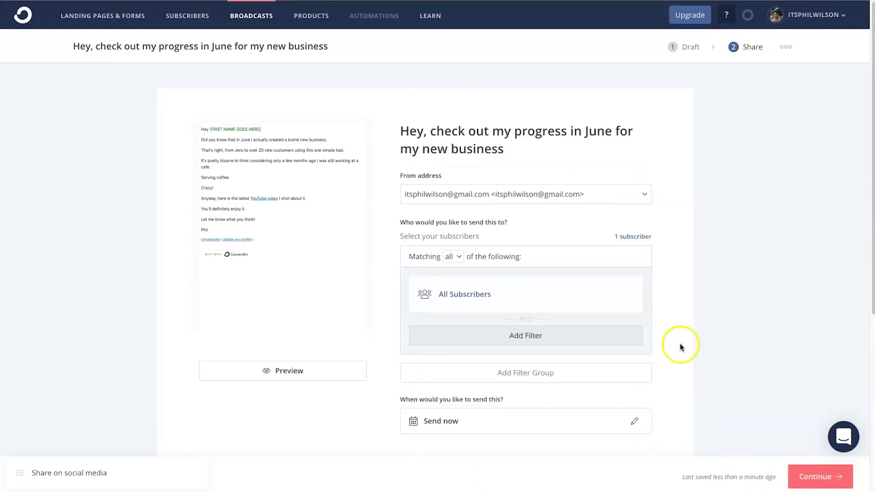
scroll(410, 319, down, 5)
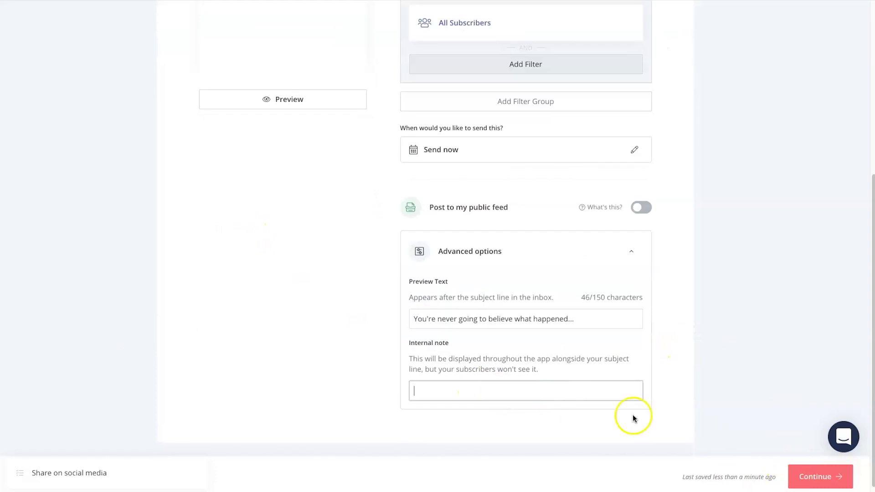
Proceed to the final review, check the sender, recipients and email content, and send the broadcast to all subscribers.
click(799, 475)
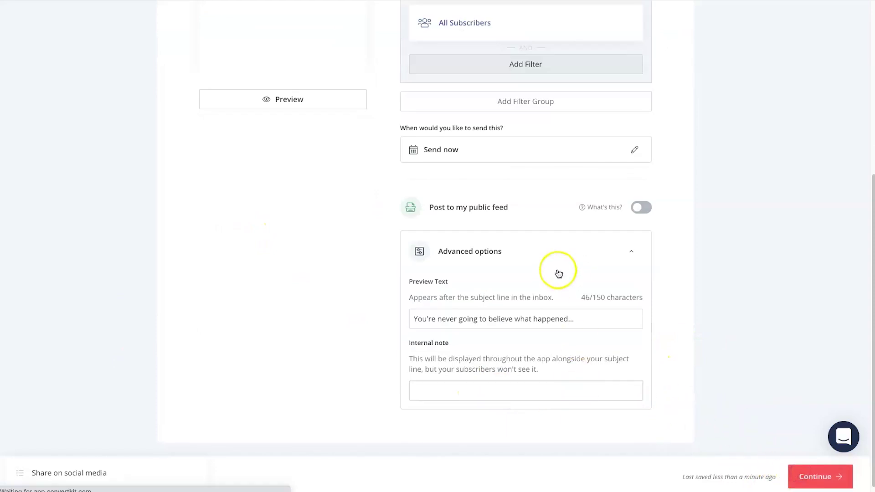
scroll(486, 232, down, 3)
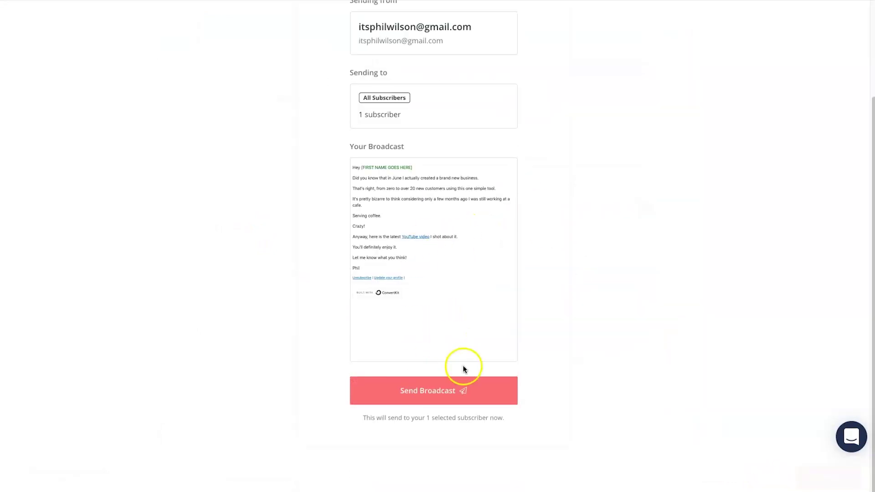
scroll(455, 379, up, 3)
scroll(451, 385, down, 3)
click(449, 390)
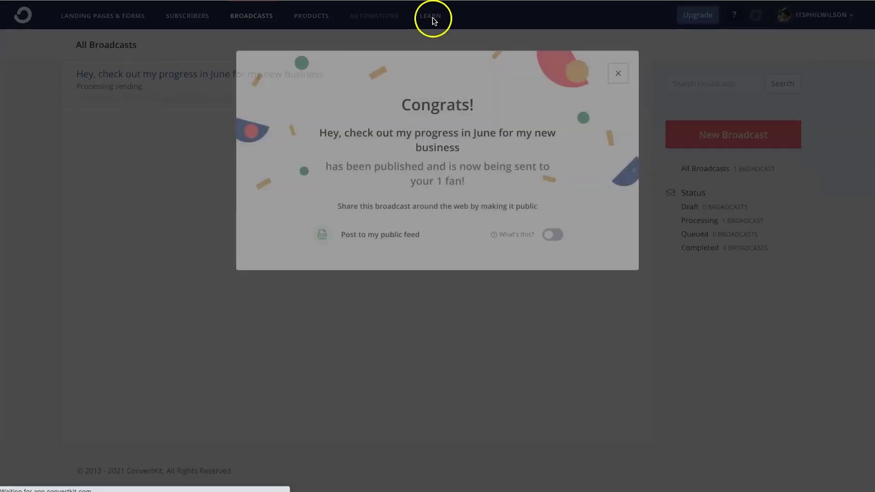
Close the broadcast's congratulations dialog without posting it to the public feed, and dismiss the success notification.
click(614, 74)
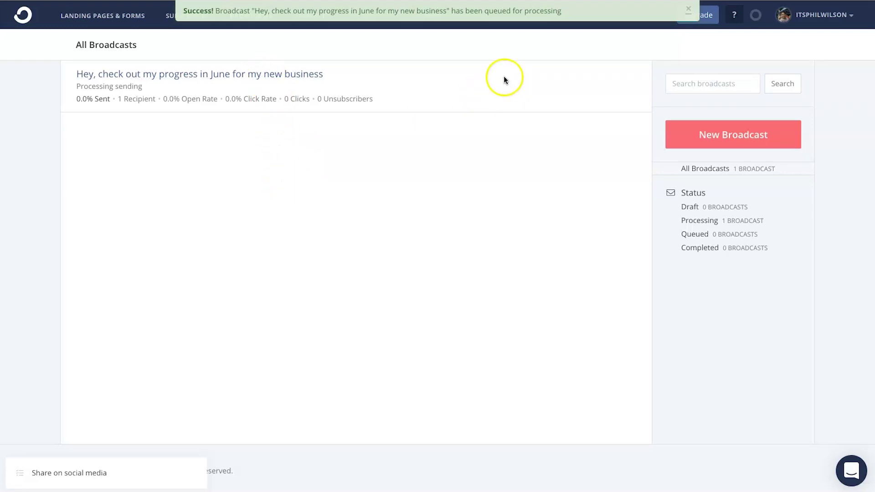
click(686, 9)
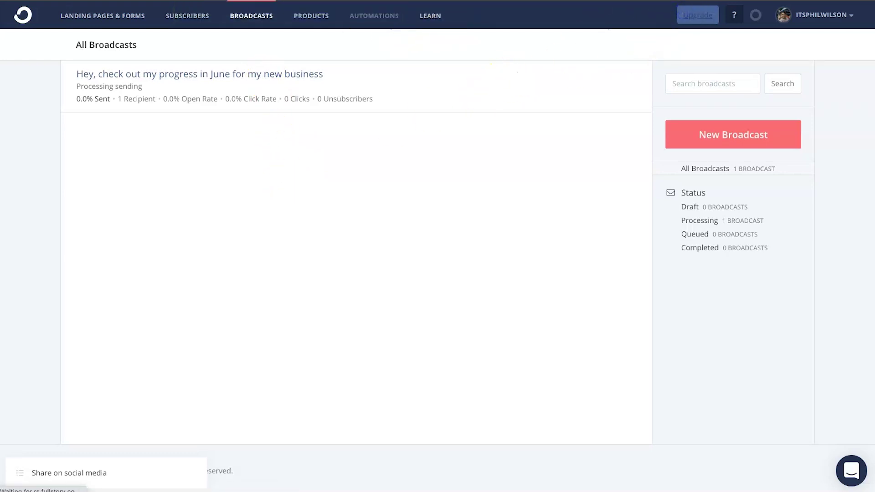
right_click(58, 101)
click(67, 103)
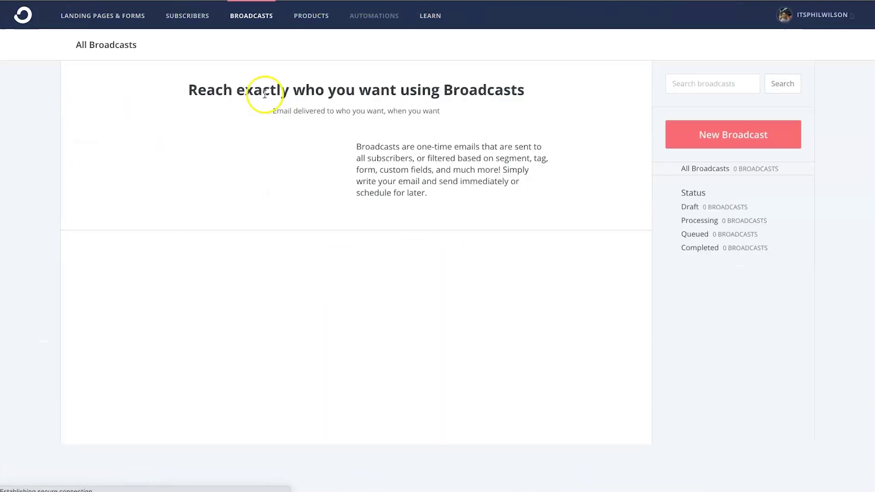
Start a new product named "YouTube Ranking Method" with Standard pricing at 97 USD and proceed to its Fulfillment stage.
click(313, 21)
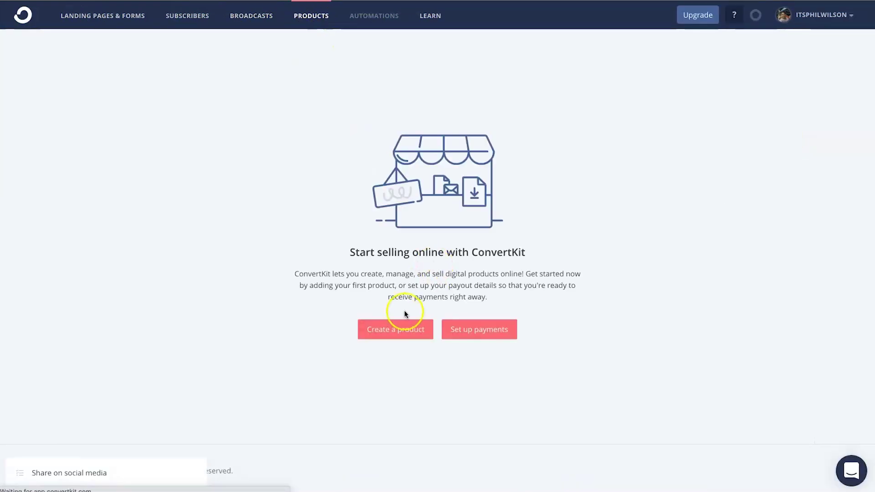
click(396, 334)
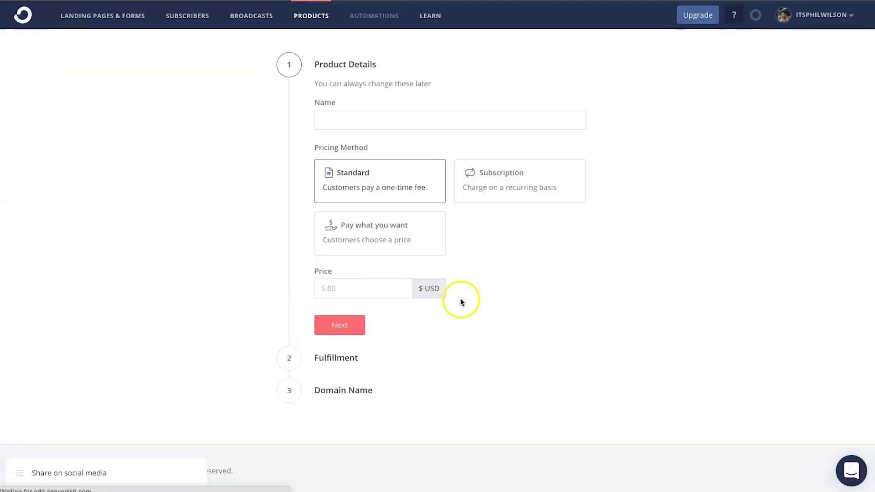
click(394, 120)
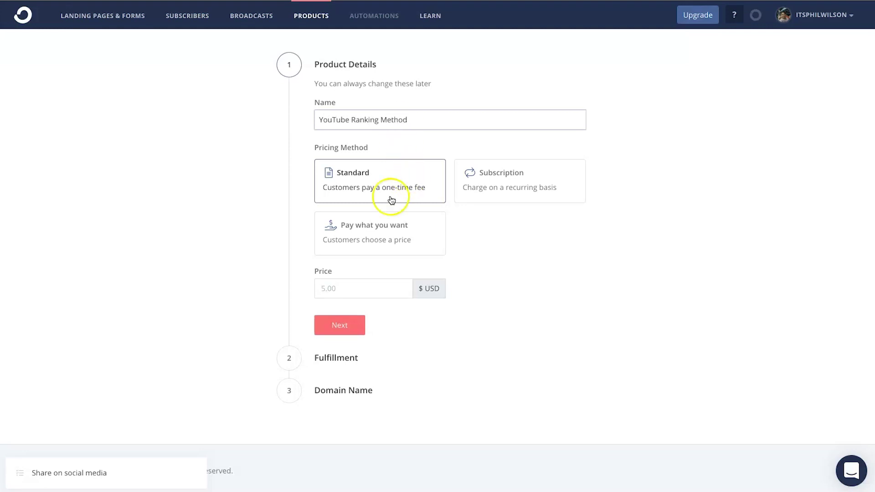
click(370, 281)
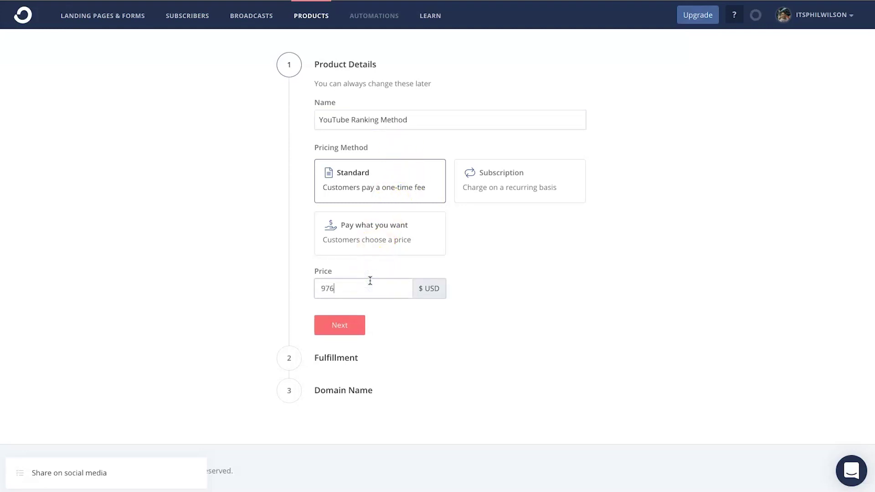
click(451, 327)
click(341, 324)
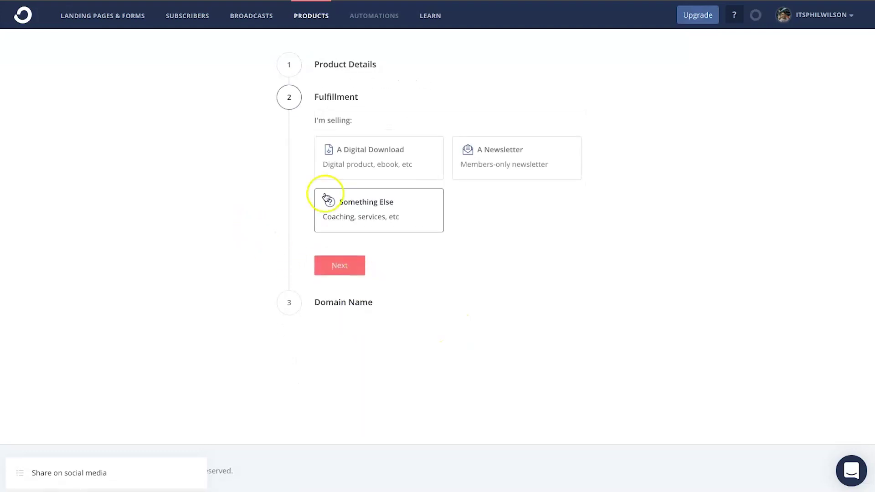
Compare the Digital Download and Newsletter fulfillment types, keep Something Else for the product and proceed to the Domain Name stage.
click(316, 118)
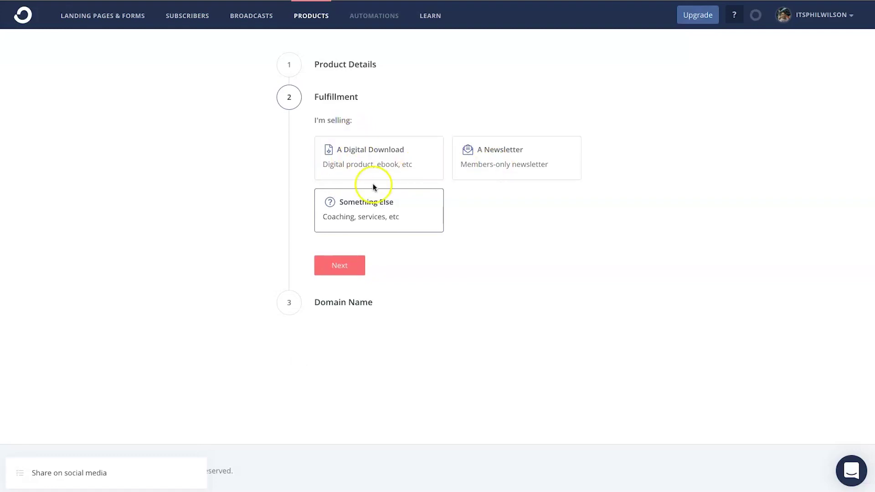
click(380, 165)
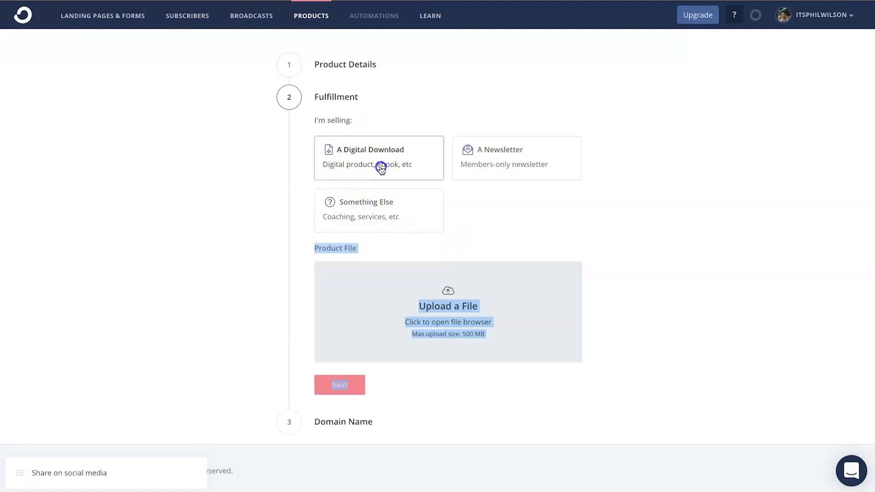
click(740, 280)
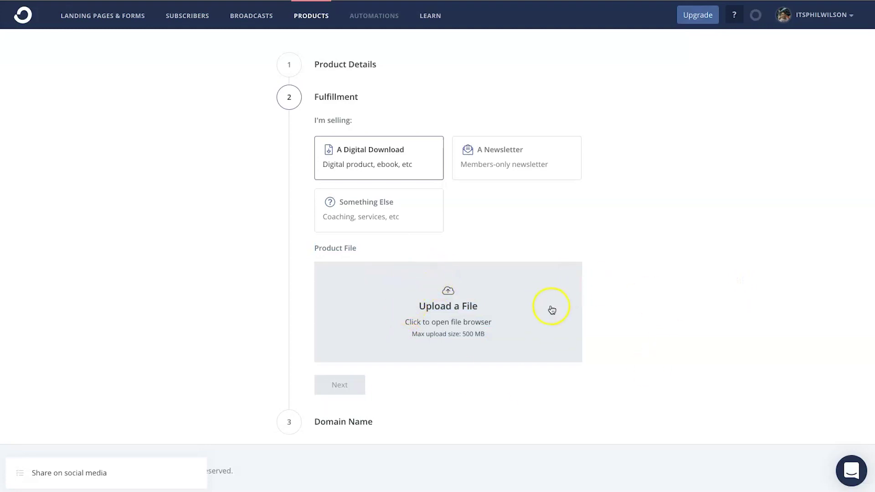
click(520, 147)
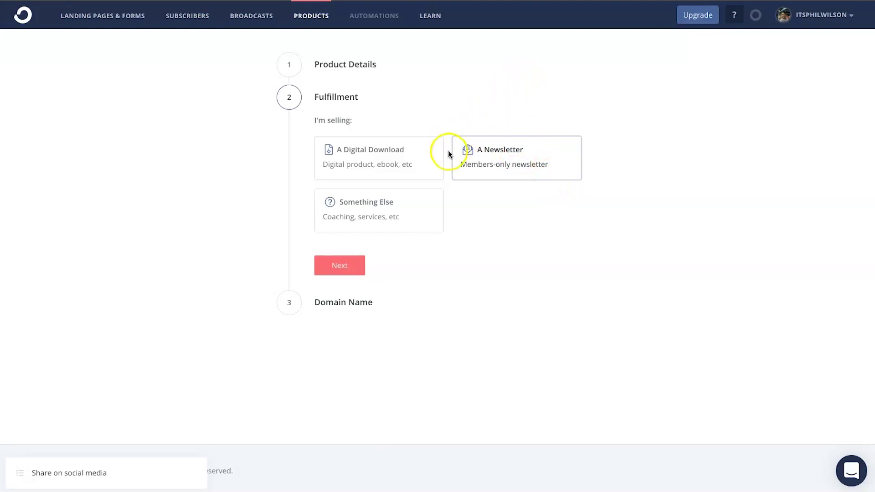
click(394, 214)
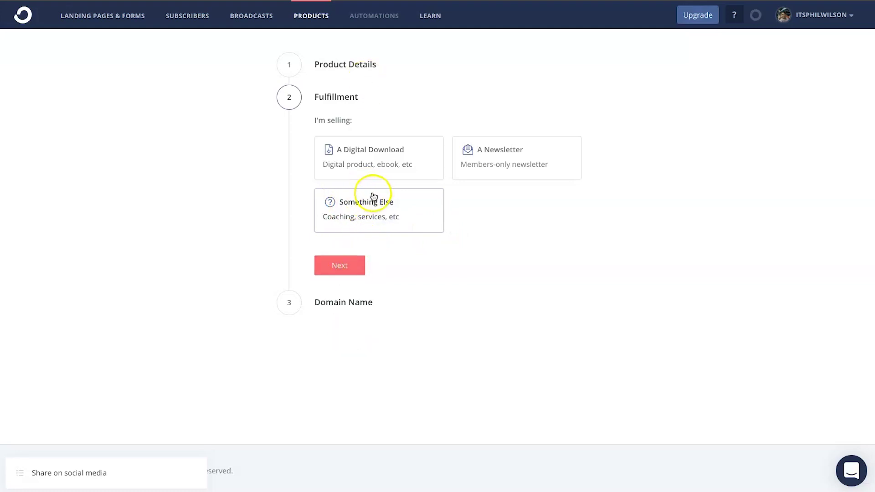
click(323, 267)
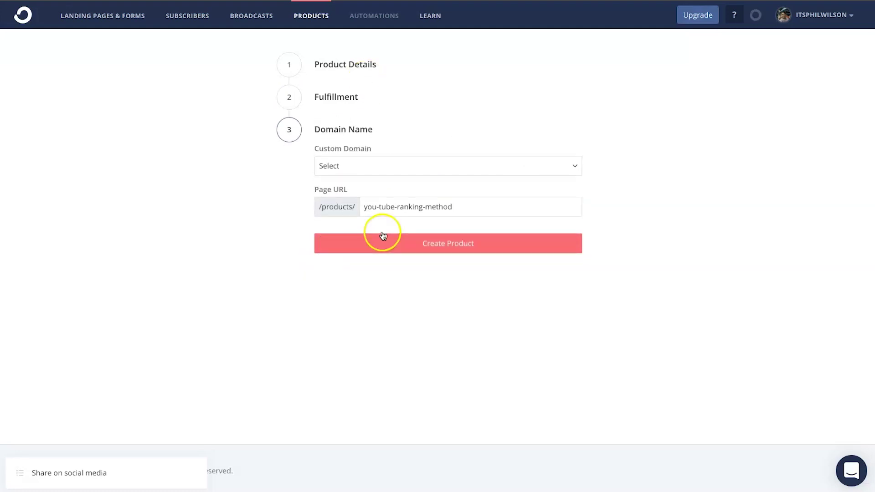
Assign the marvelous-artisan-2461.ck.page domain to the product, edit the end of its page URL and create the product.
click(399, 165)
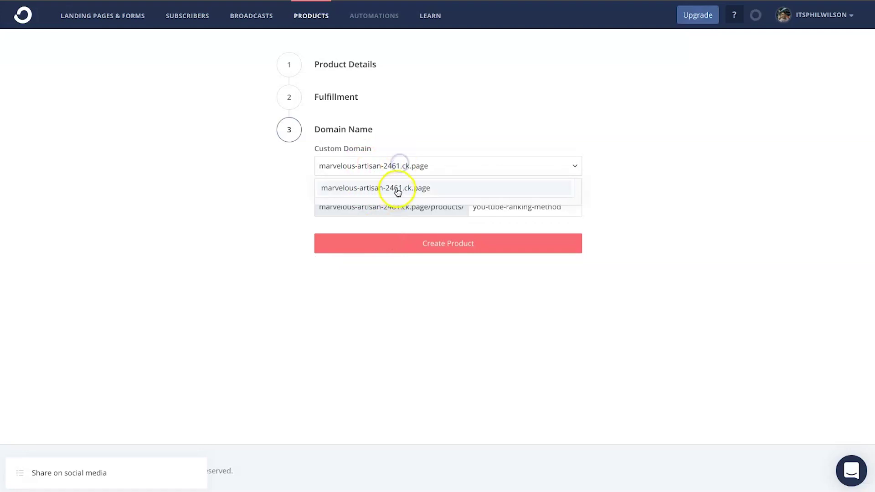
click(398, 188)
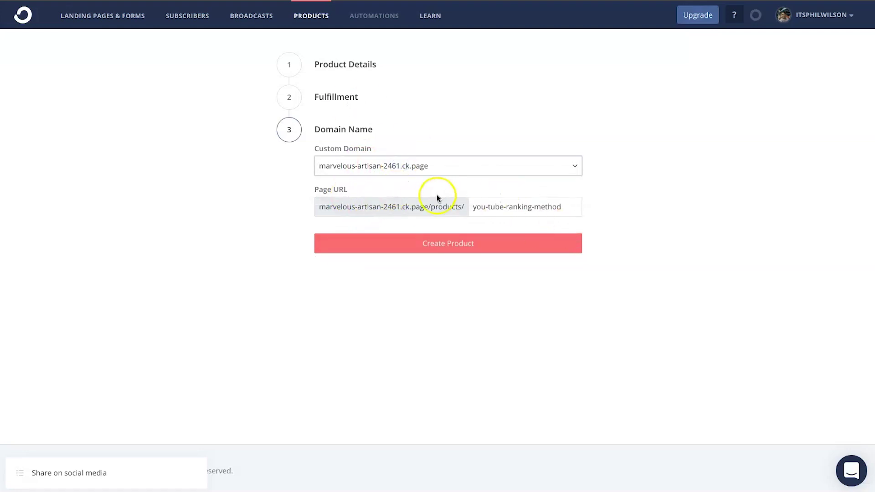
drag(319, 208, 485, 211)
click(487, 212)
click(495, 207)
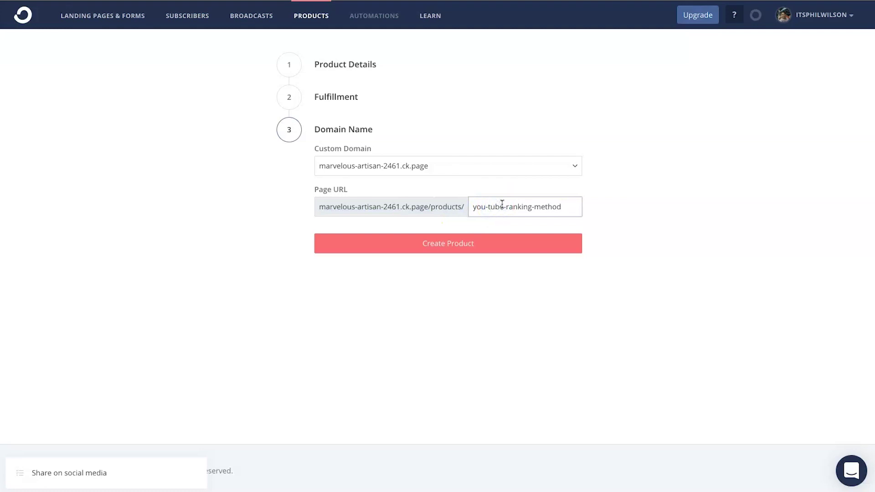
drag(502, 204, 601, 203)
key(BackSpace)
click(445, 244)
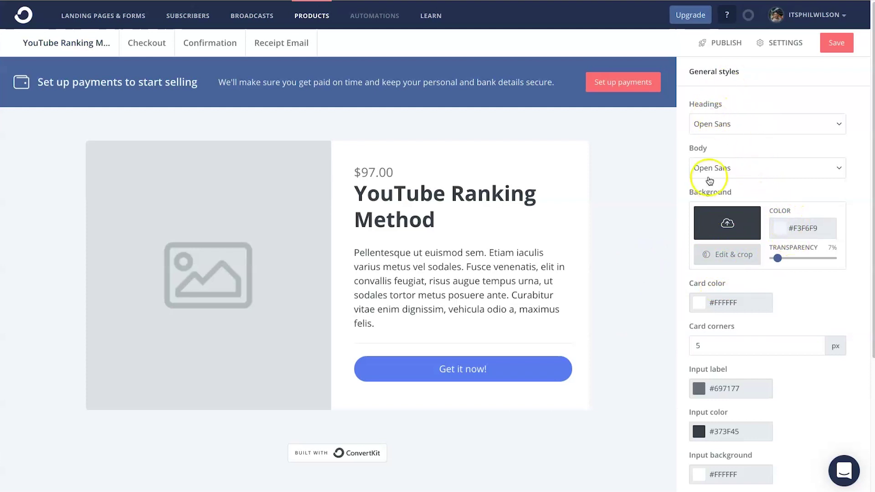
Look through the product page's general styles and the individual or company payout options, leaving payments not set up.
scroll(726, 376, down, 2)
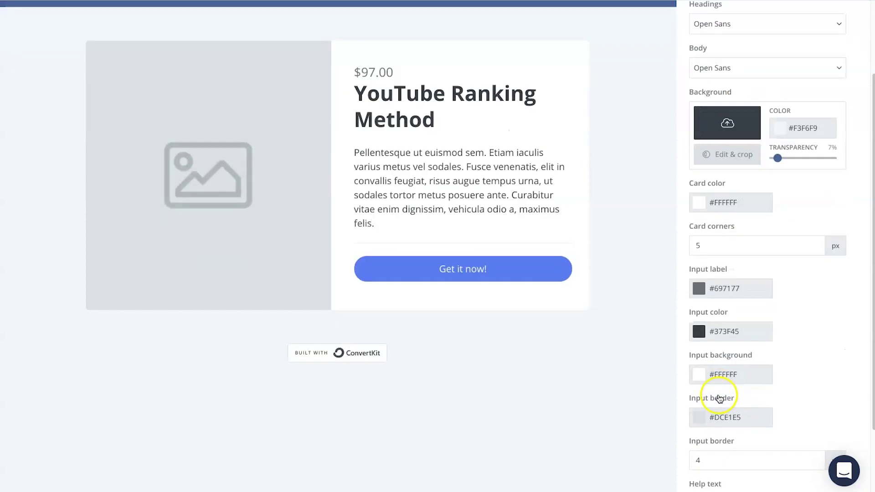
scroll(731, 315, up, 2)
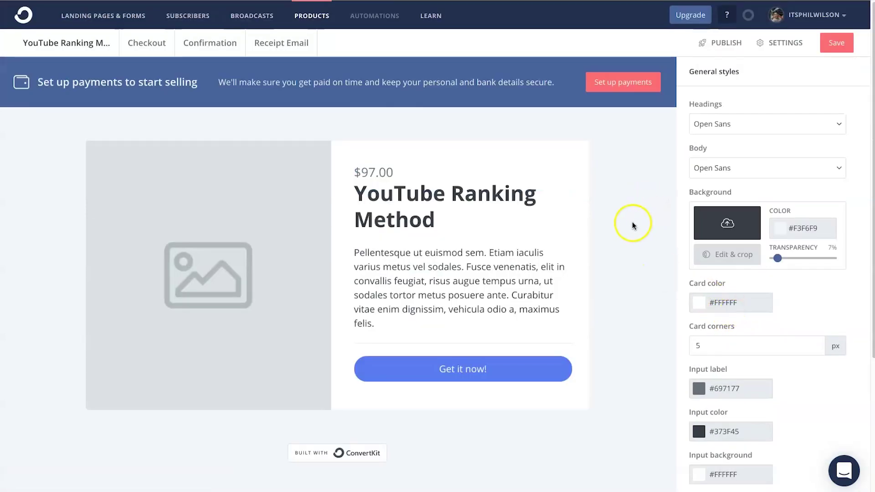
click(46, 83)
click(617, 82)
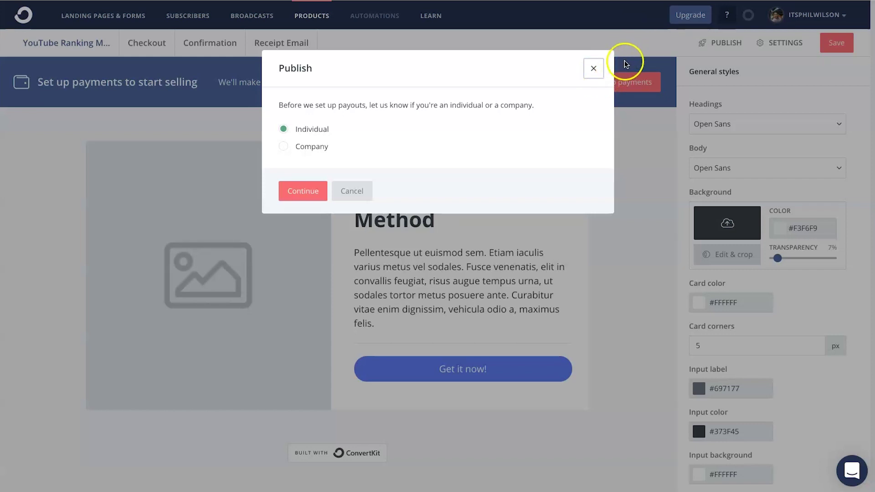
click(592, 70)
Examine the product's Checkout, Confirmation and Receipt Email pages and return to the main product page.
click(156, 43)
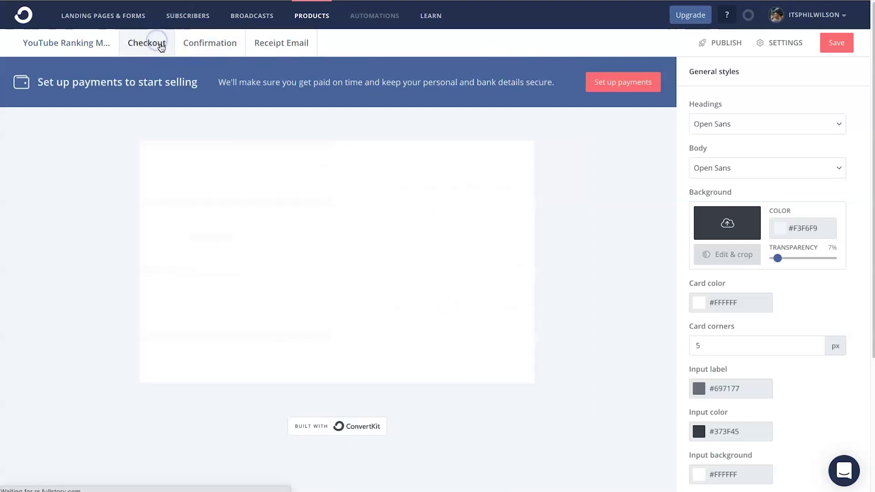
scroll(296, 246, down, 4)
scroll(295, 246, up, 4)
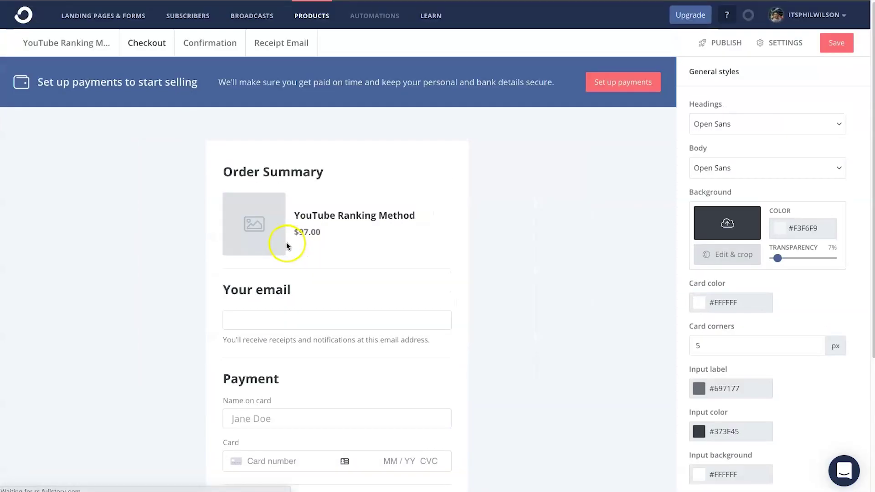
scroll(384, 190, down, 1)
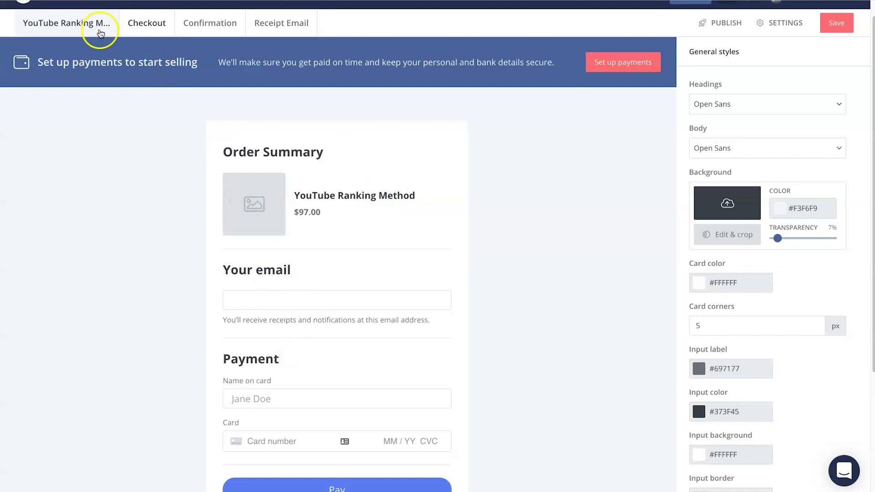
click(86, 24)
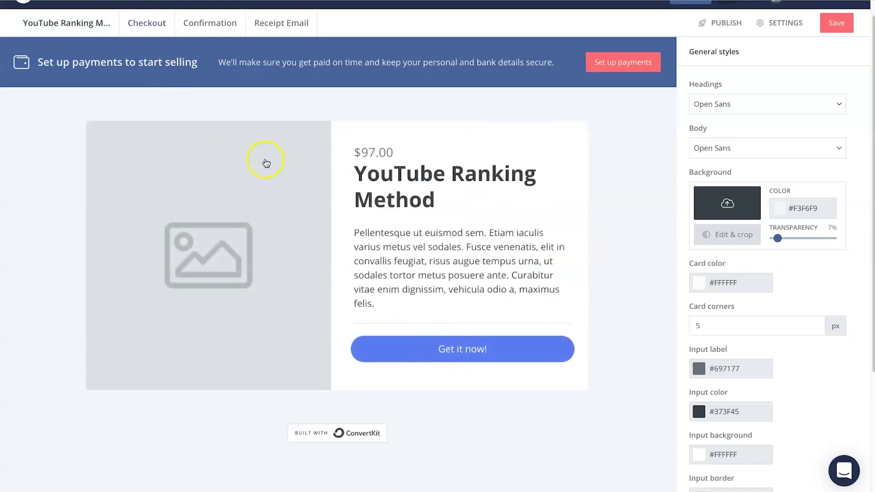
click(144, 17)
click(200, 24)
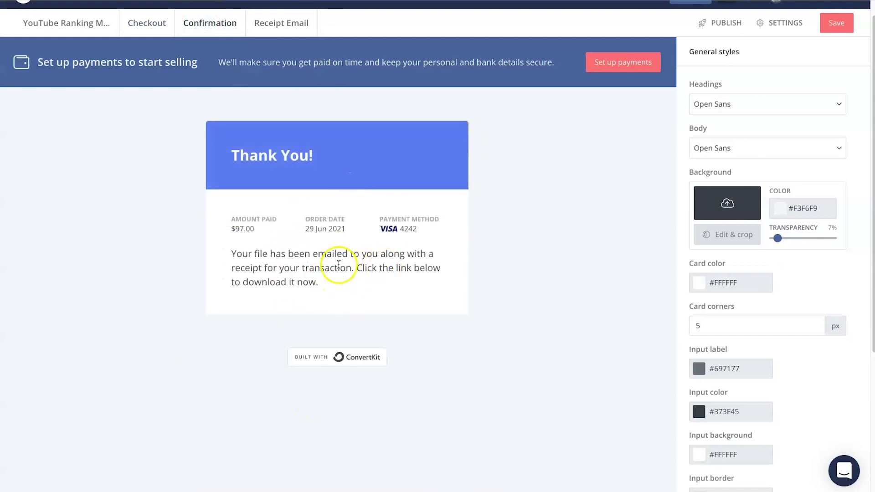
click(297, 32)
scroll(392, 268, down, 1)
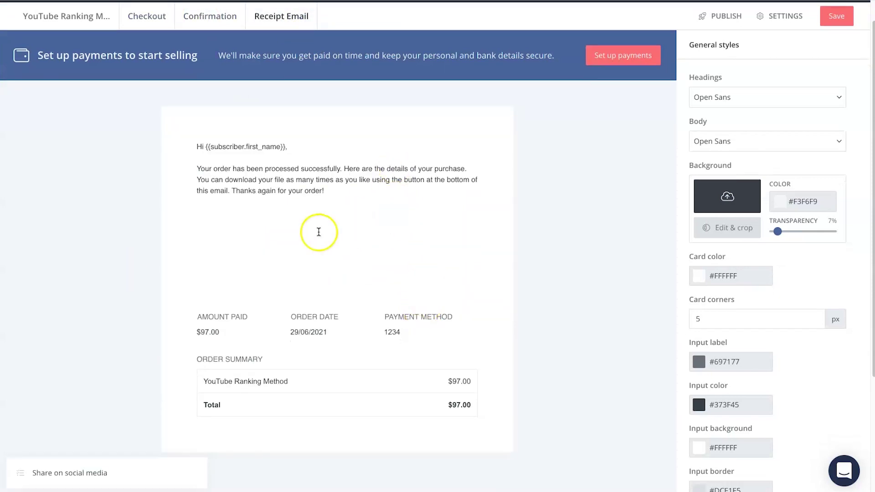
scroll(442, 194, up, 3)
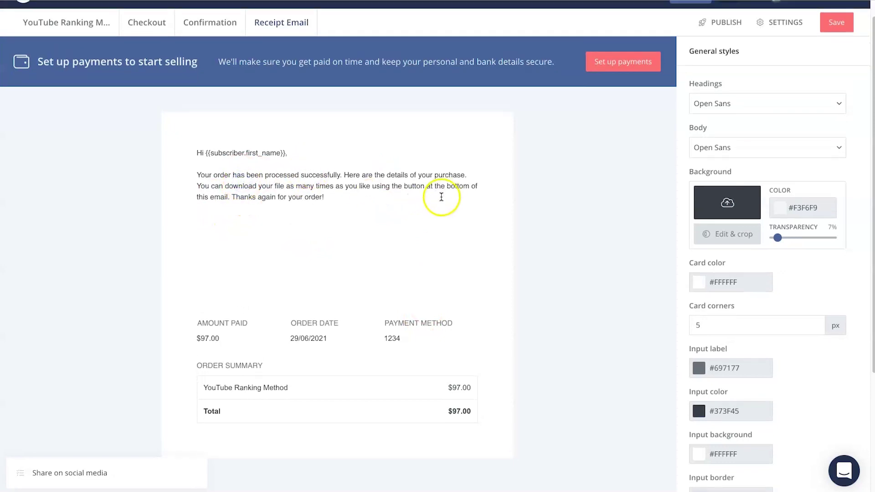
click(78, 43)
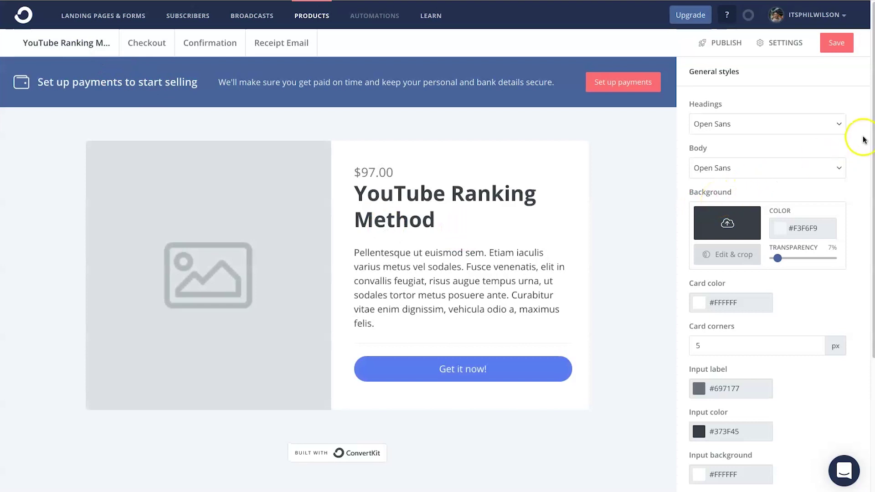
Review the product settings for details, discount codes, fulfillment and domain name, and save them without changes.
click(784, 41)
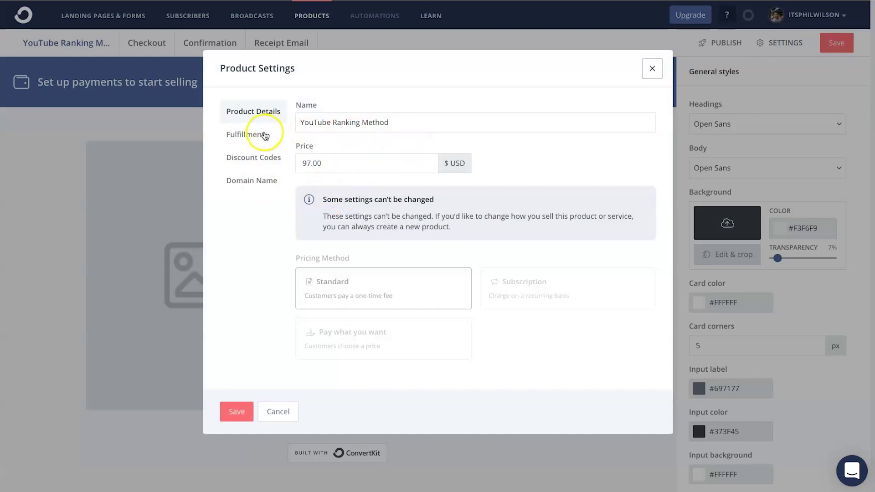
click(246, 159)
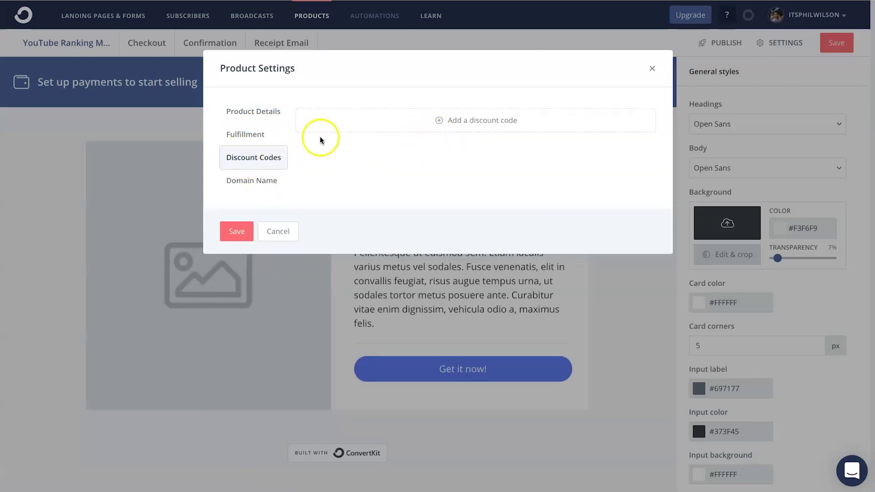
click(251, 180)
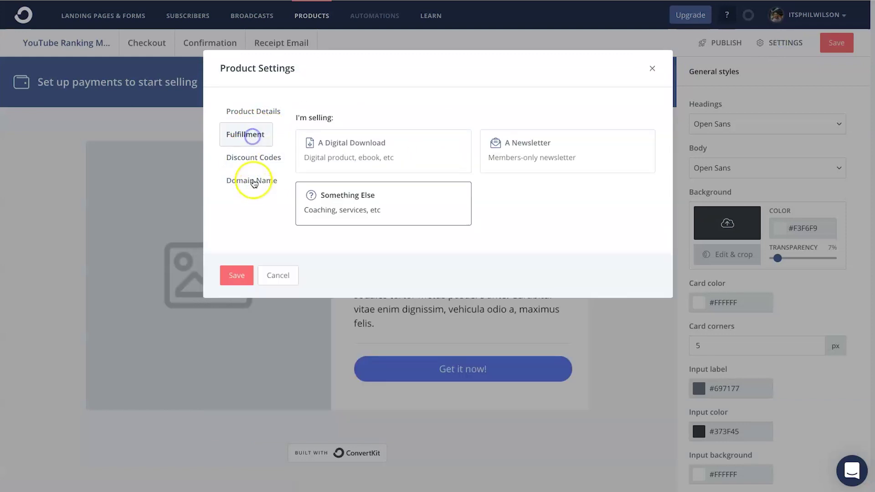
click(253, 182)
click(249, 137)
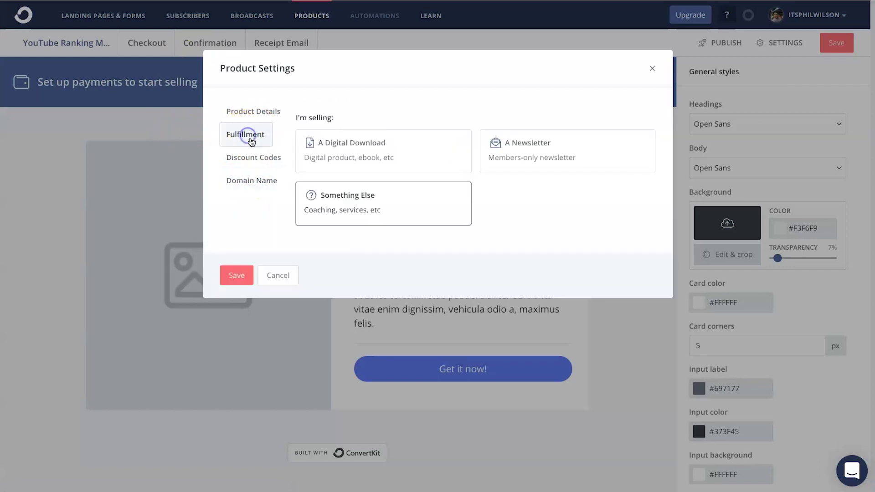
click(253, 112)
click(250, 407)
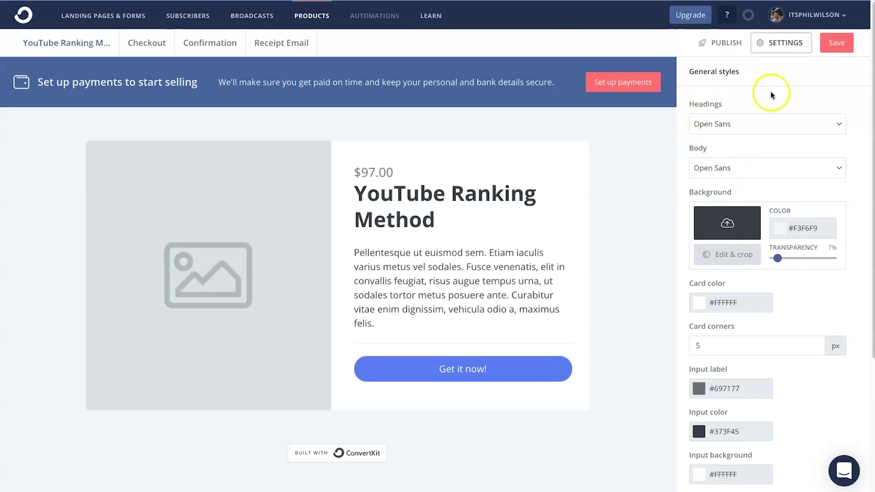
click(794, 74)
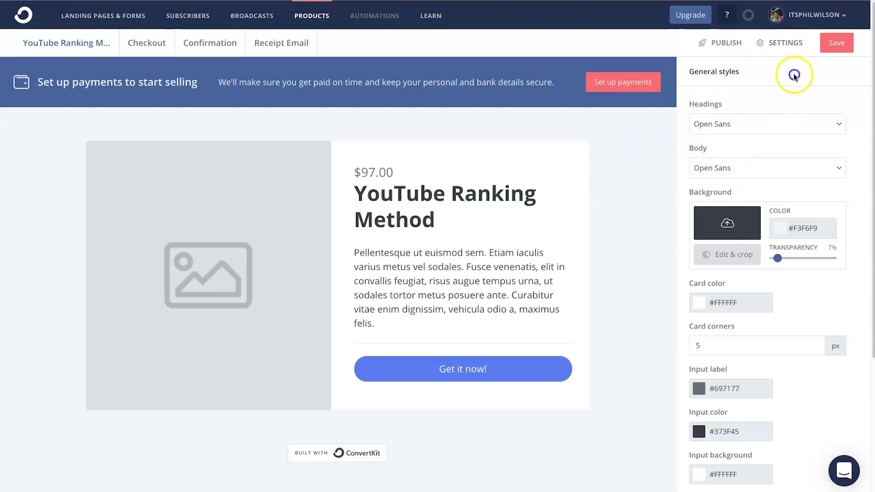
Save the product page, try to publish the product and dismiss the payment setup dialog.
click(829, 52)
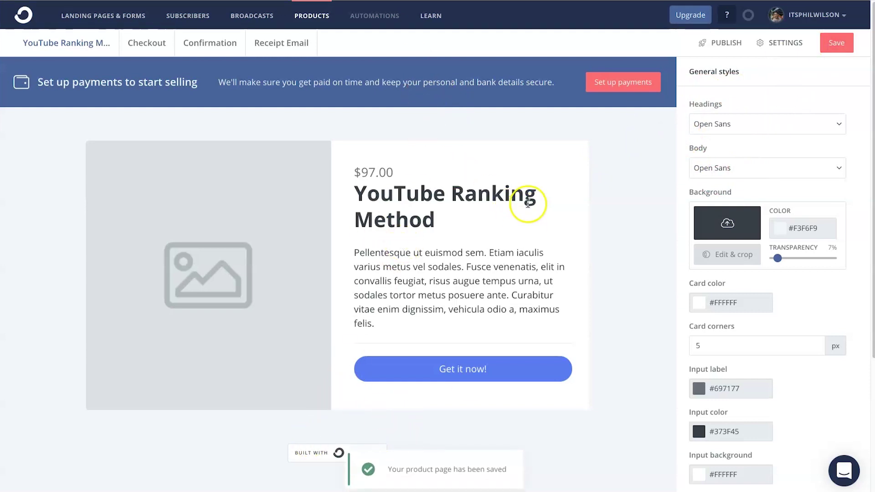
click(718, 46)
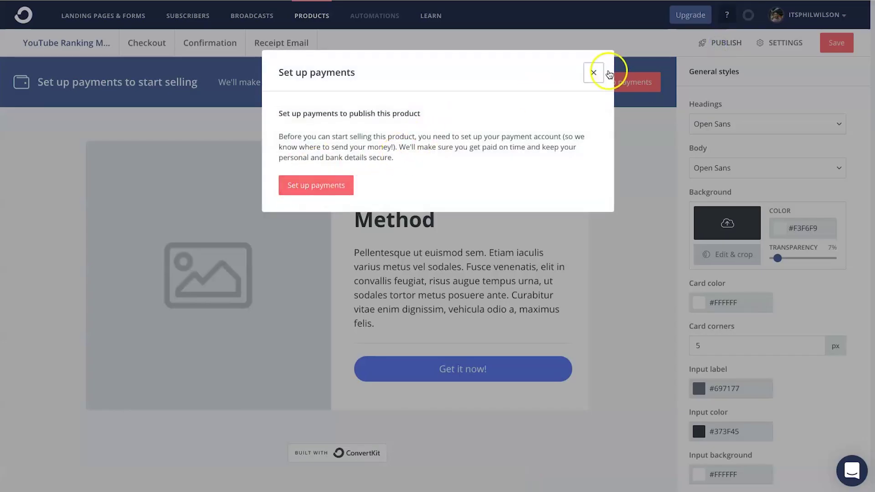
click(594, 74)
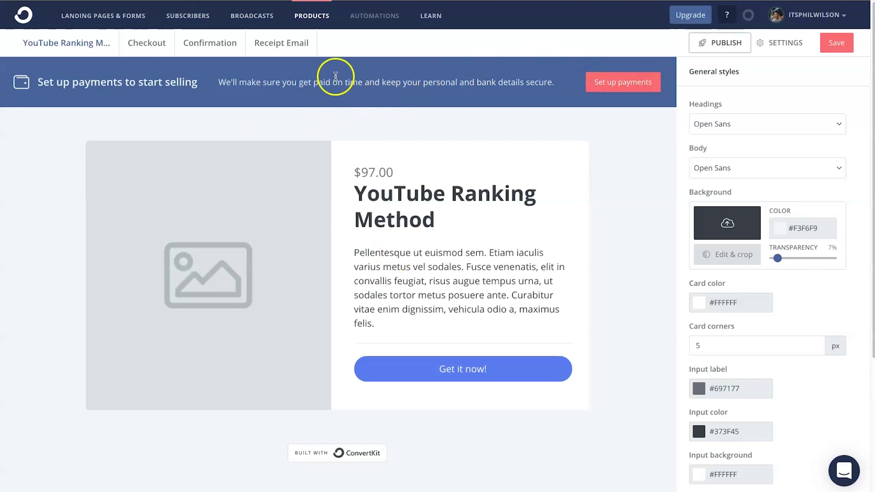
click(441, 85)
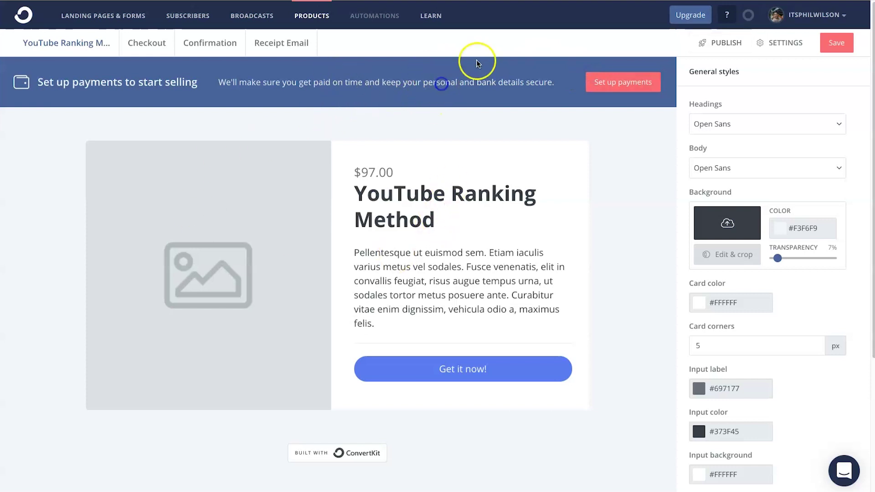
Look over the Learn section's courses, including Newsletters for Creators, and leave the course page.
click(435, 18)
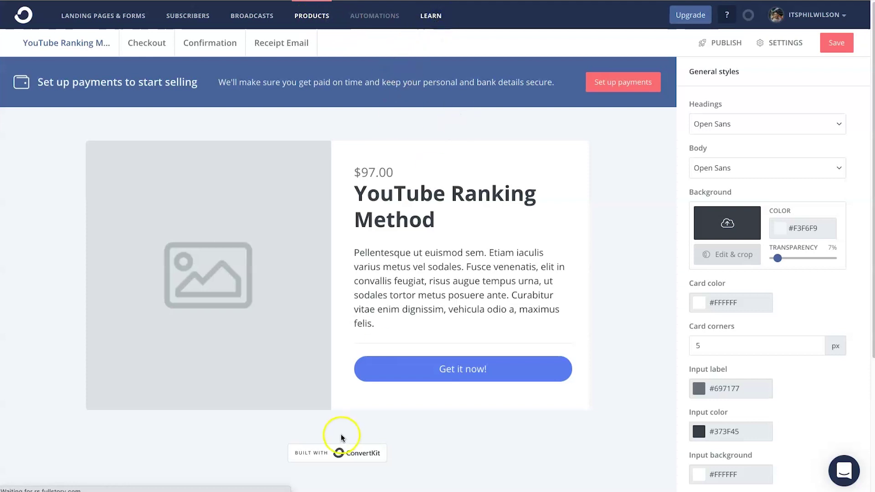
scroll(213, 412, down, 1)
scroll(304, 422, up, 1)
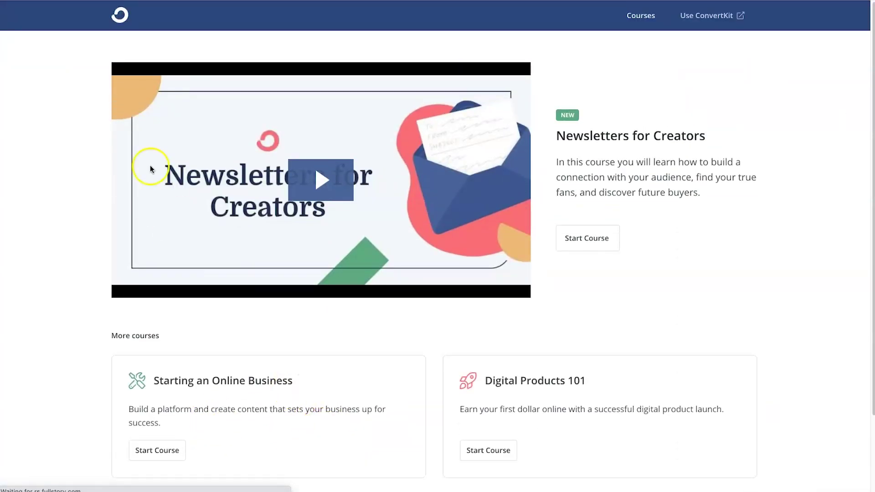
right_click(31, 80)
click(41, 86)
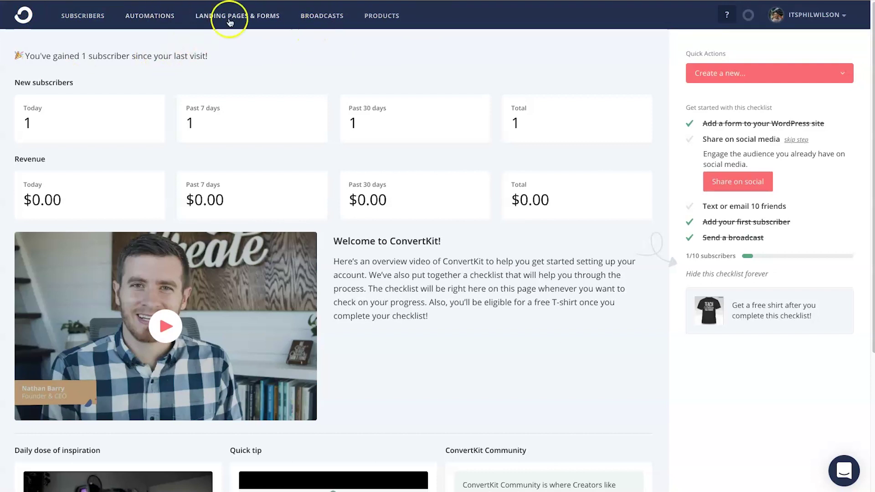
Browse the integrations available for automations and view the LeadPages integration.
click(155, 23)
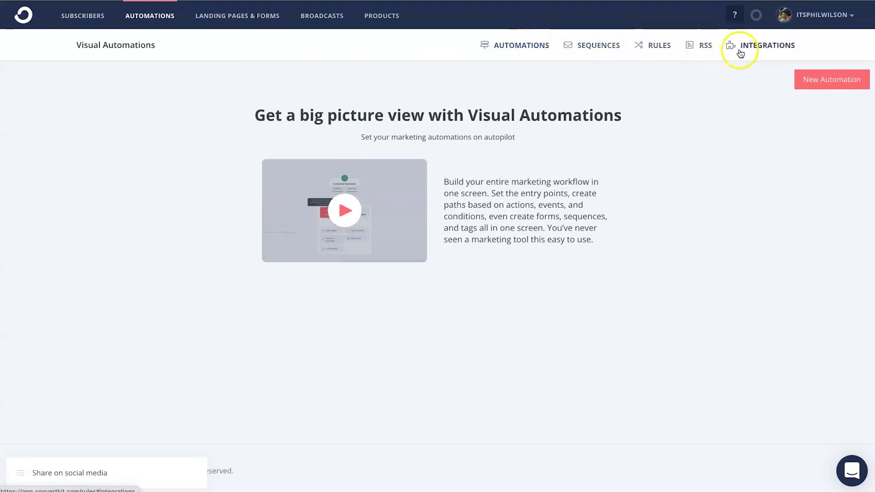
click(753, 51)
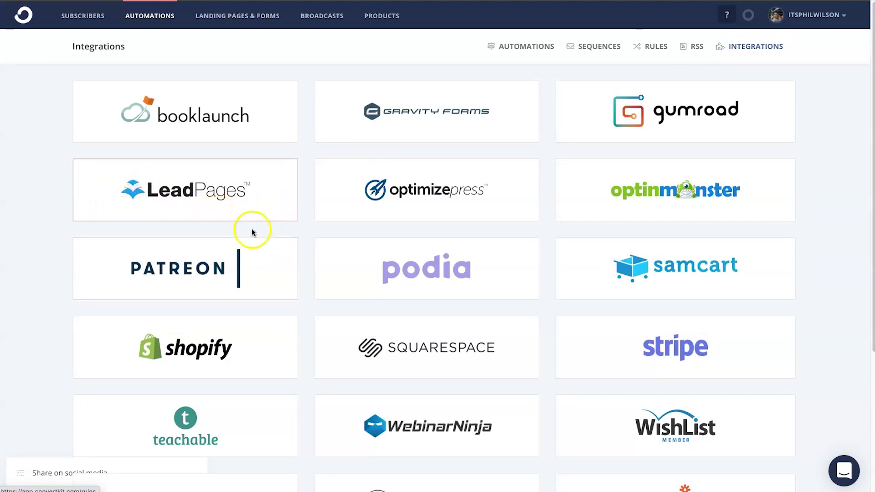
scroll(256, 219, down, 2)
scroll(438, 365, down, 3)
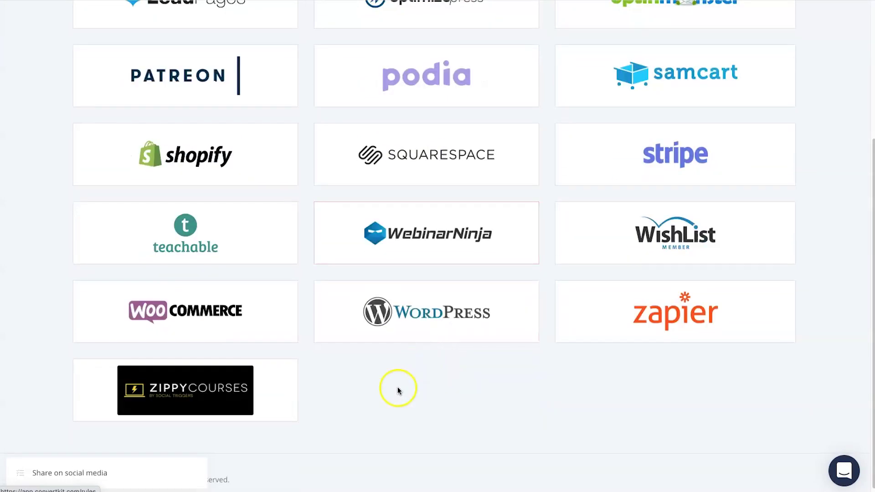
scroll(576, 328, up, 1)
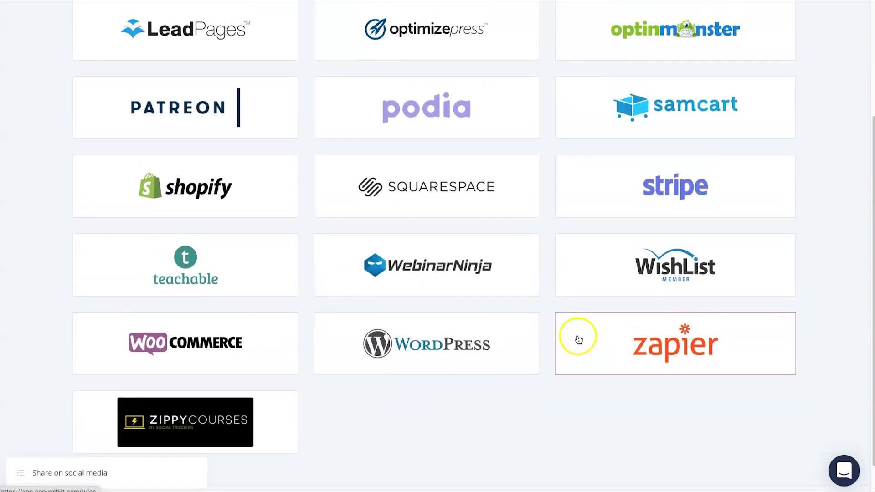
scroll(705, 258, up, 3)
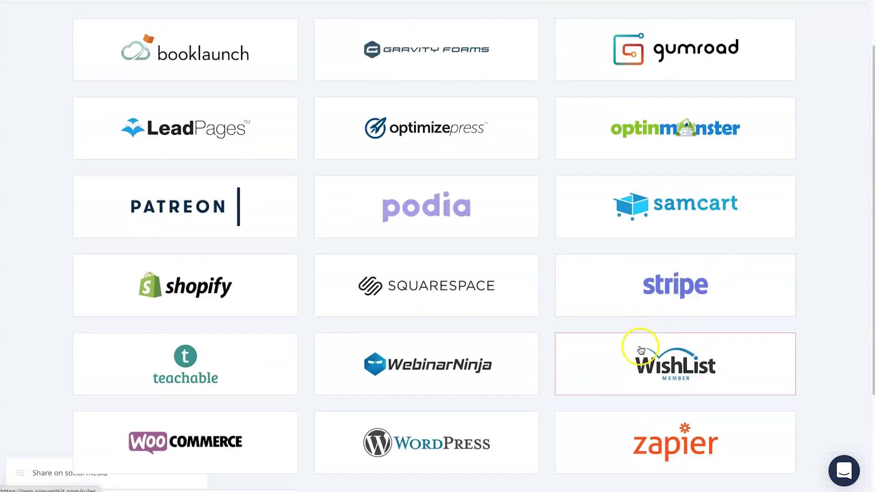
scroll(641, 347, up, 2)
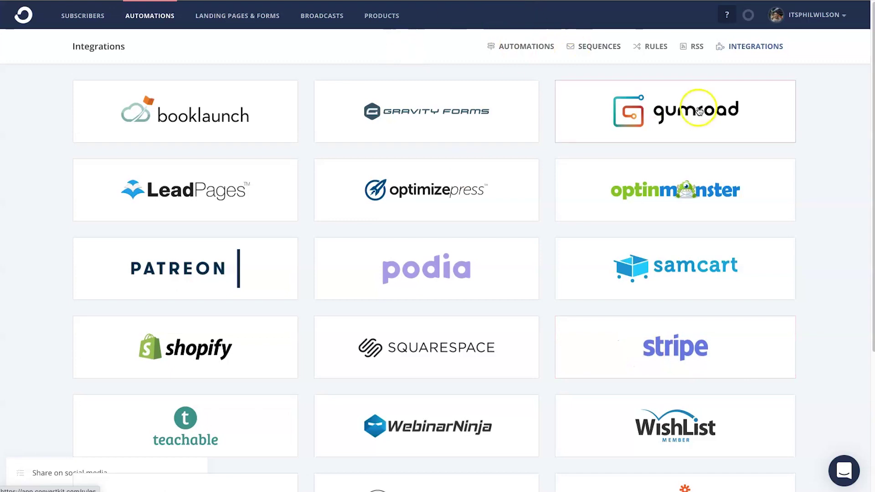
click(65, 180)
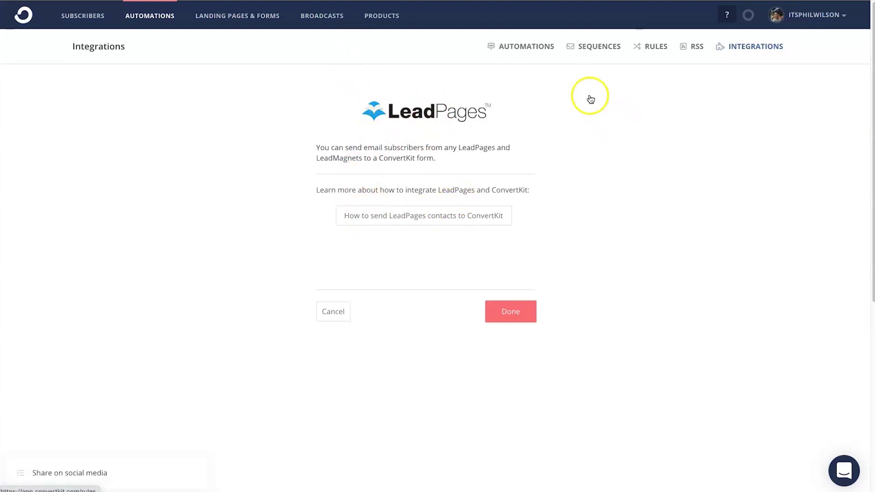
Start a new visual automation and create it from the Evergreen Newsletter template.
click(521, 49)
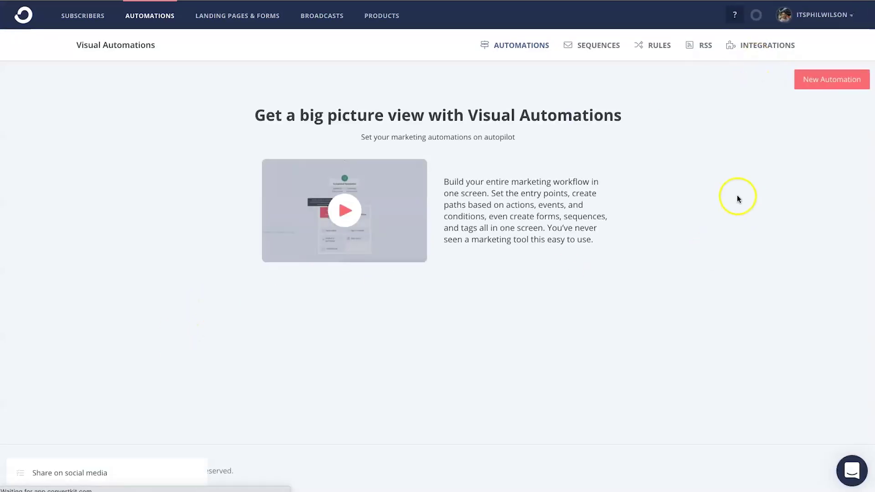
click(825, 86)
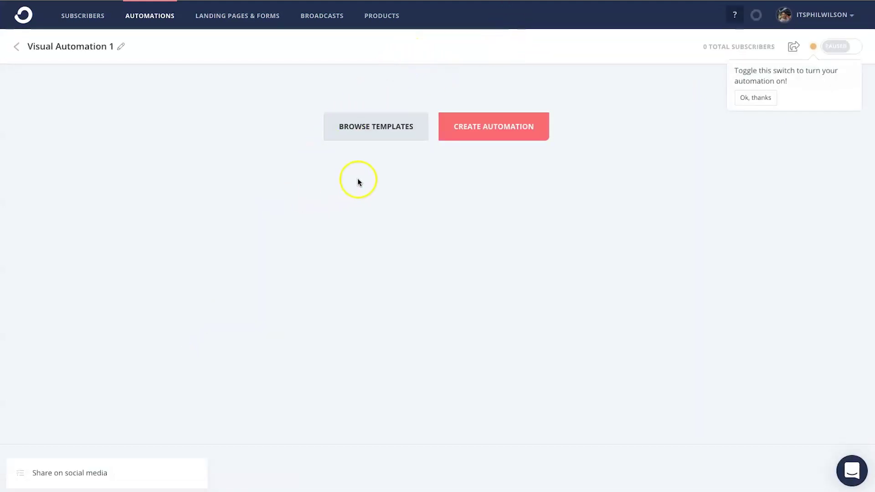
click(384, 129)
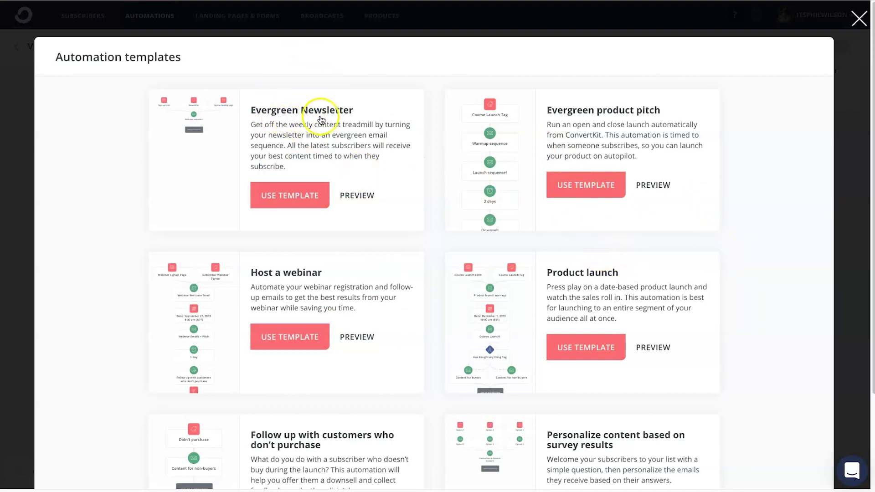
scroll(638, 310, down, 3)
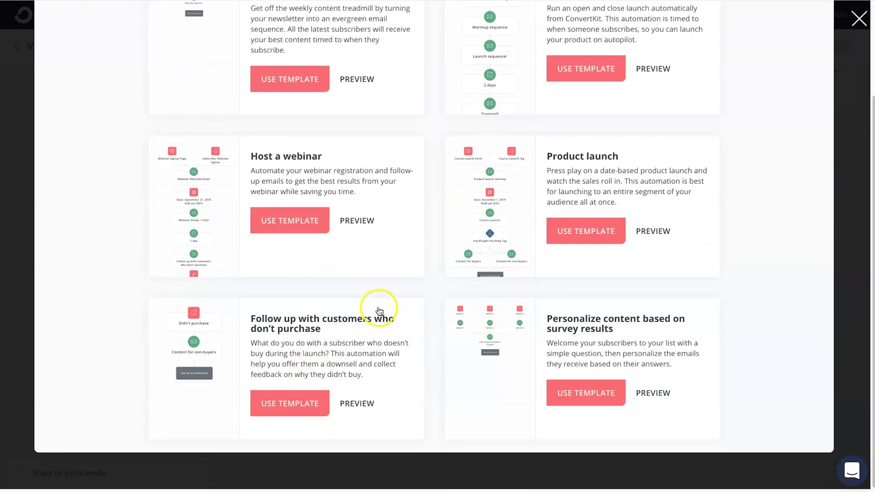
scroll(456, 273, up, 3)
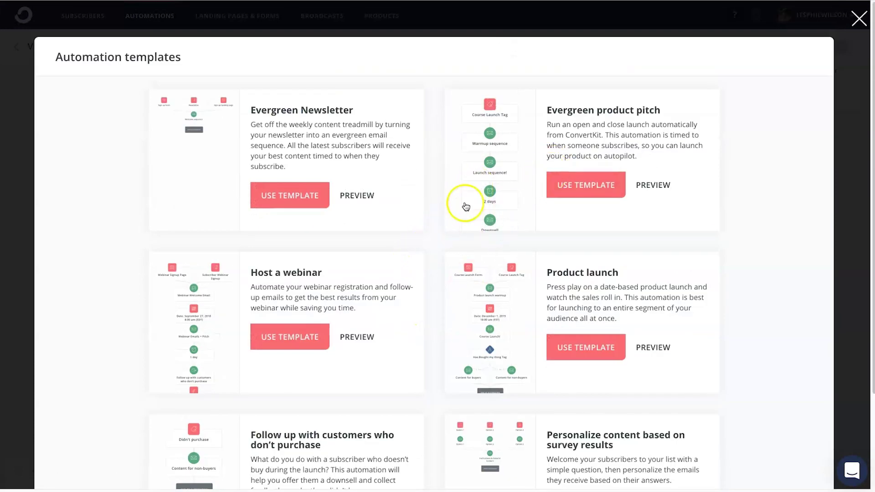
click(295, 200)
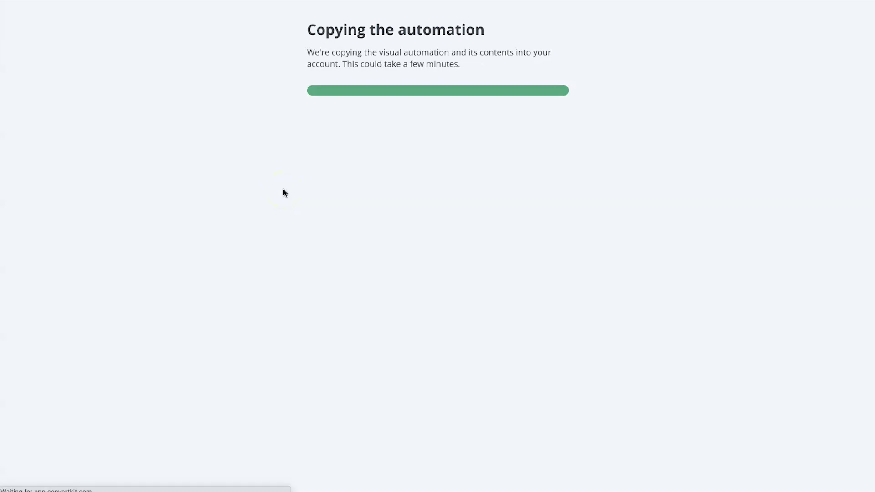
click(254, 261)
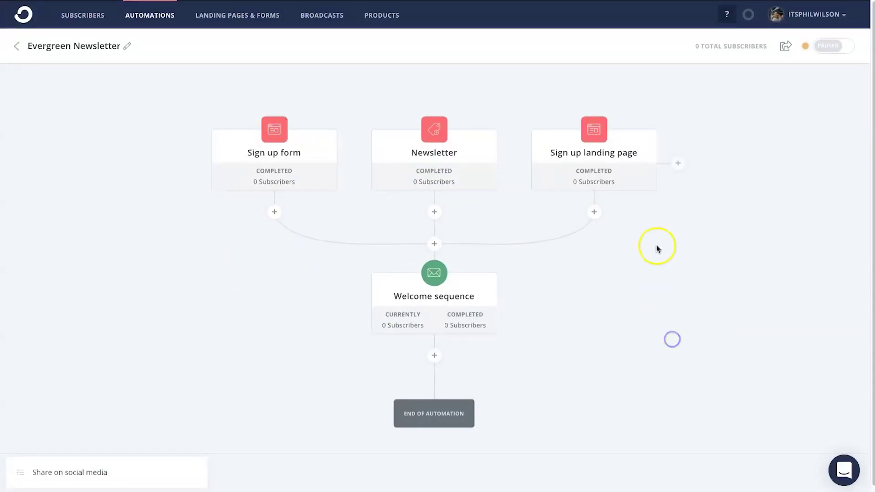
Change the Sign up landing page event to trigger when a subscriber is added to Newsletter Optin, and update the event.
mouse_move(649, 141)
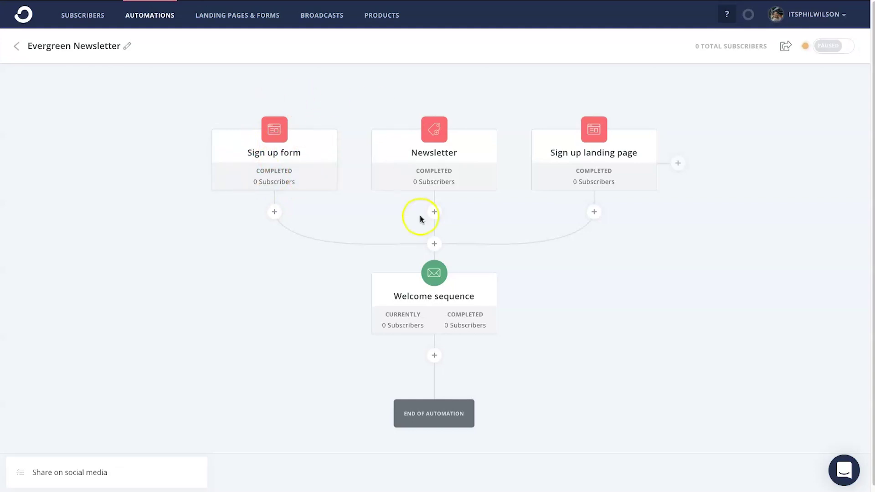
mouse_move(267, 172)
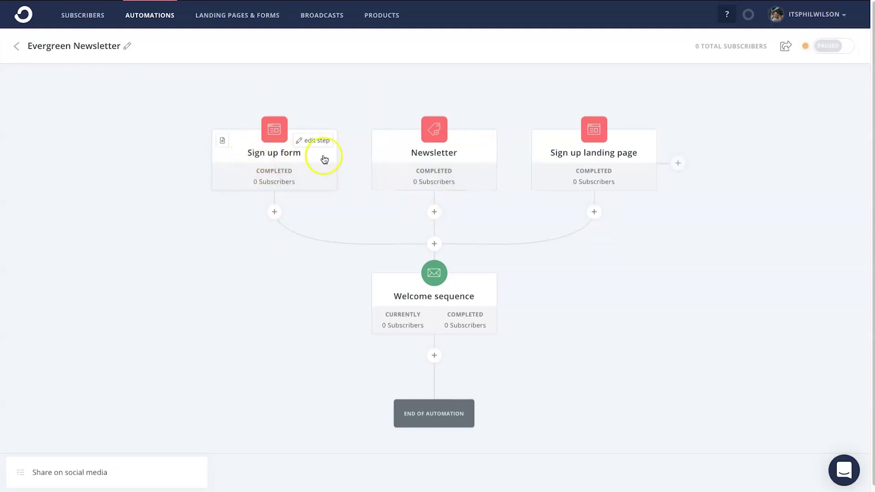
mouse_move(565, 150)
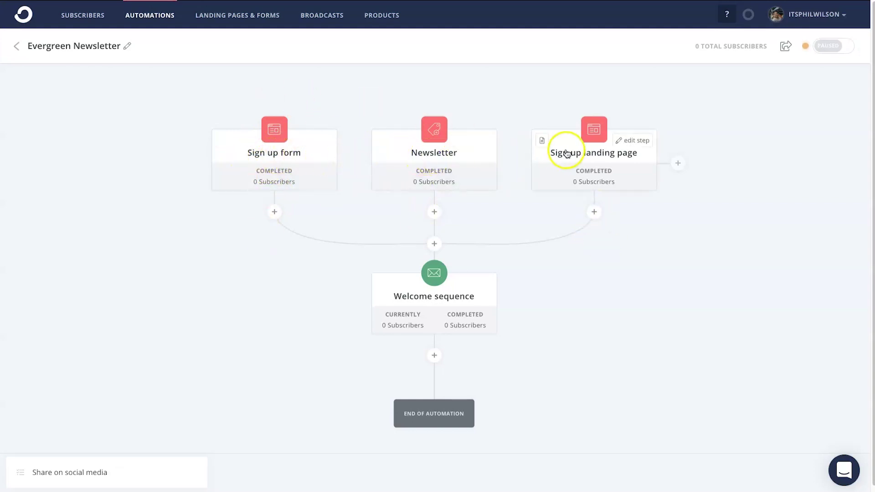
click(633, 142)
click(579, 302)
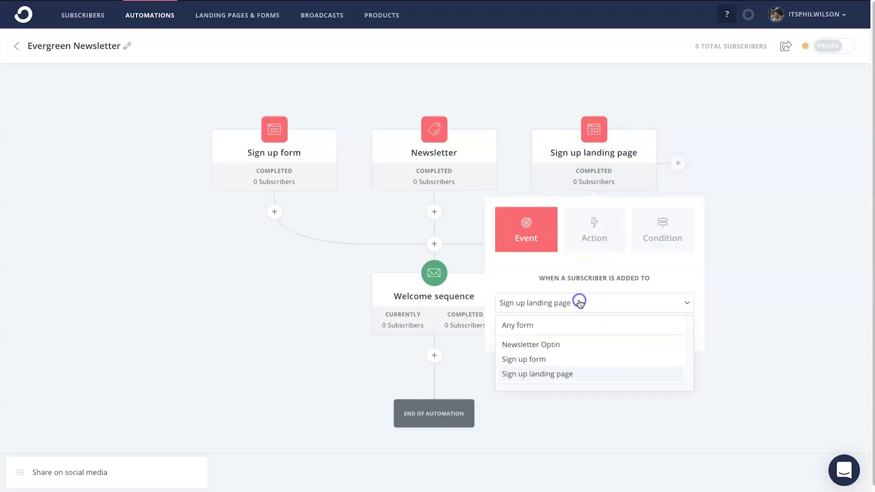
click(545, 345)
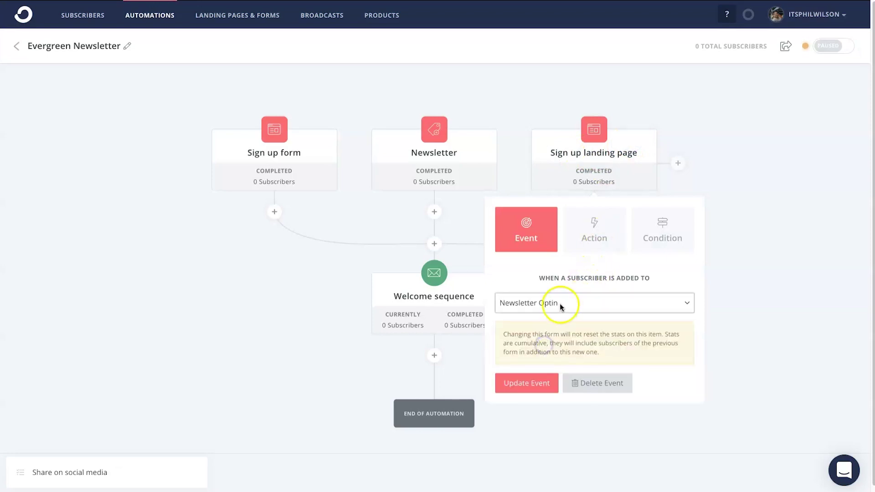
click(532, 384)
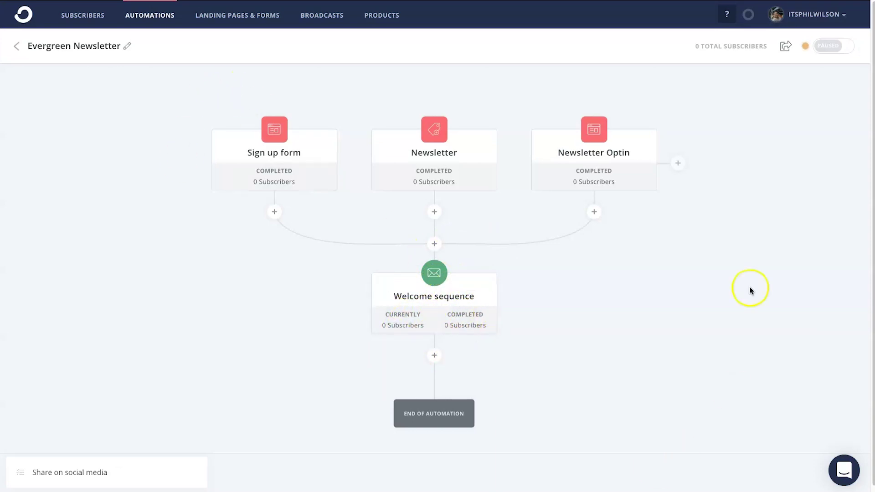
Turn the automation on and rename it Newsletter.
click(832, 46)
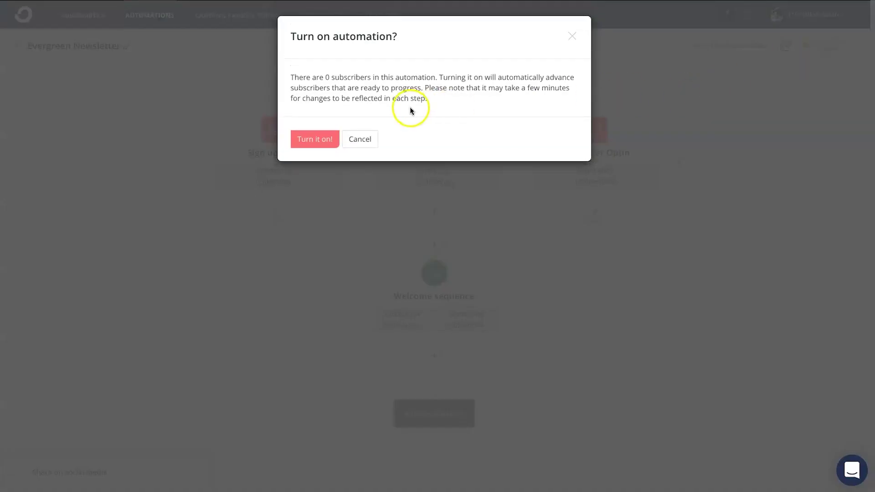
click(313, 138)
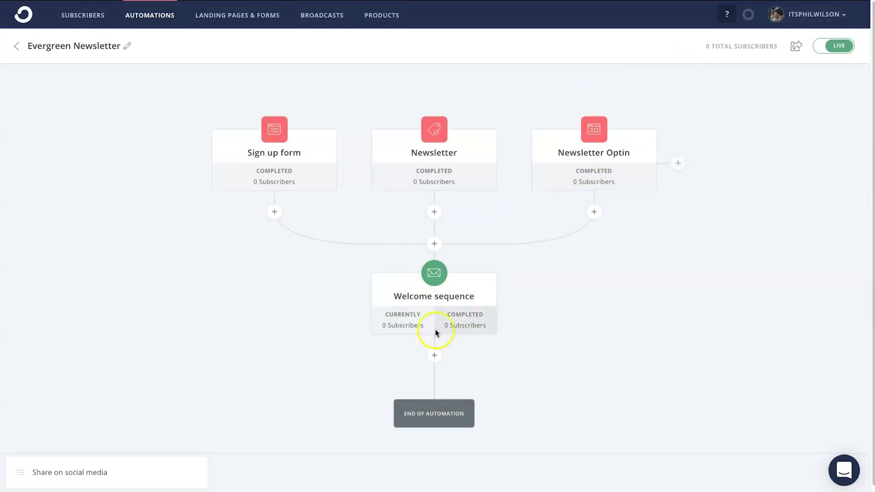
click(129, 47)
triple_click(85, 47)
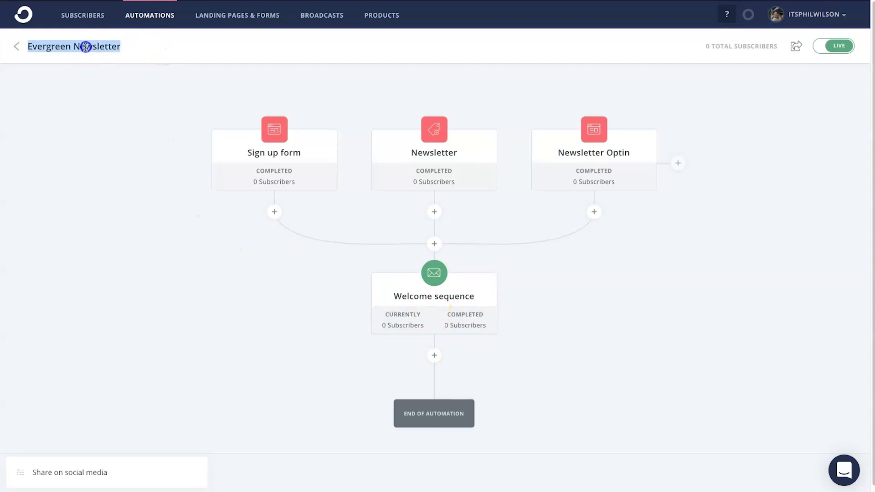
text(News)
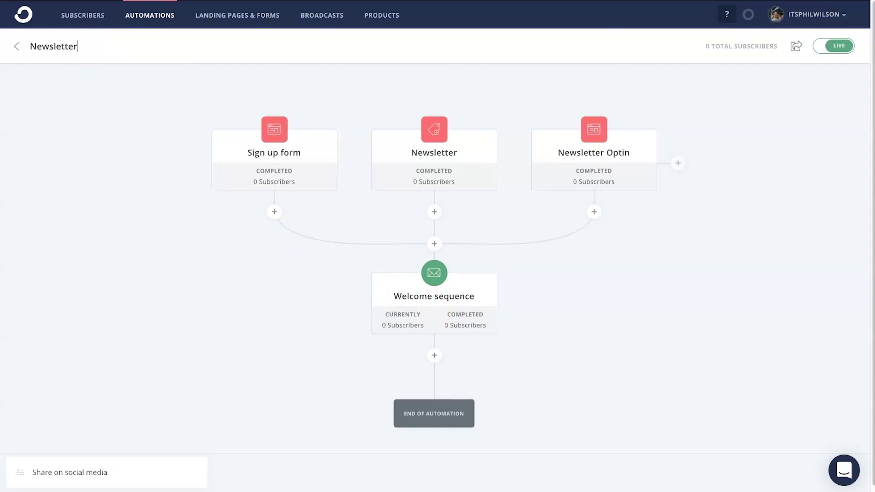
click(17, 46)
Return to the visual automations list and reopen the Newsletter automation to review its Newsletter Optin step.
click(135, 18)
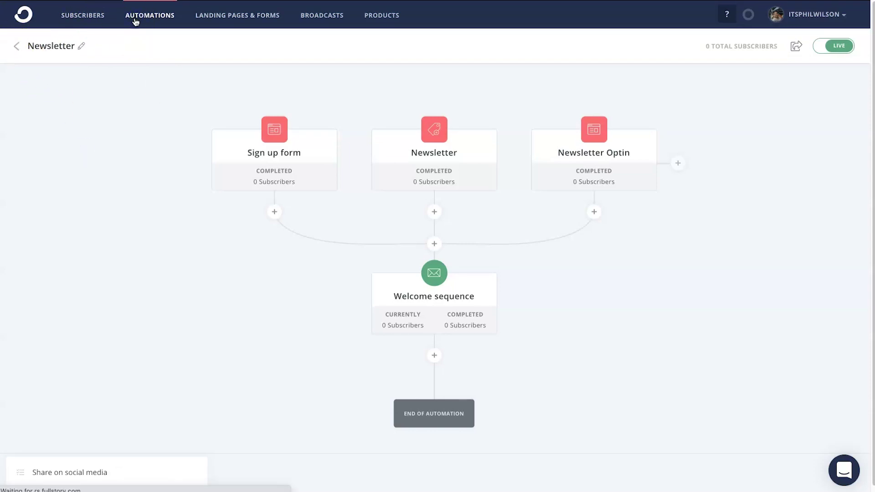
click(292, 67)
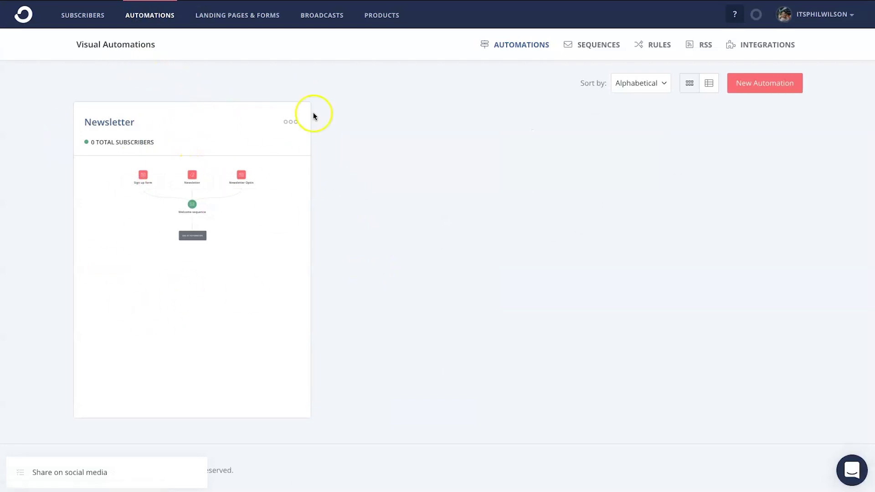
click(215, 170)
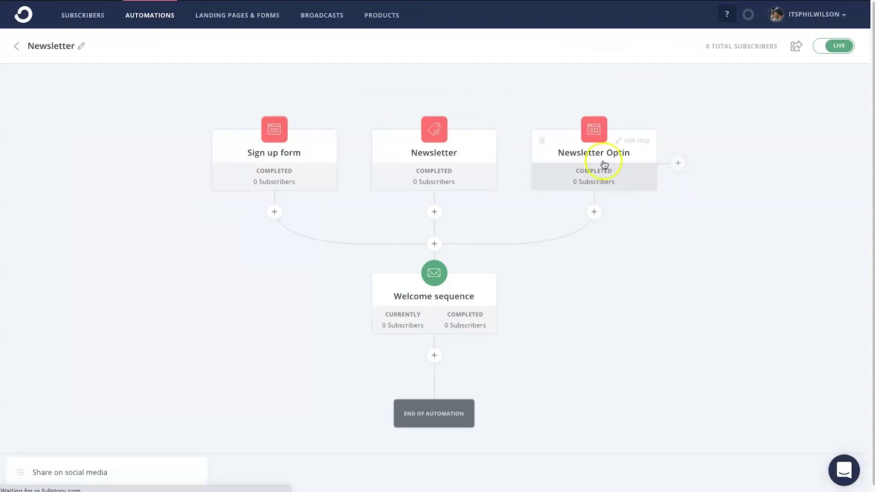
mouse_move(610, 161)
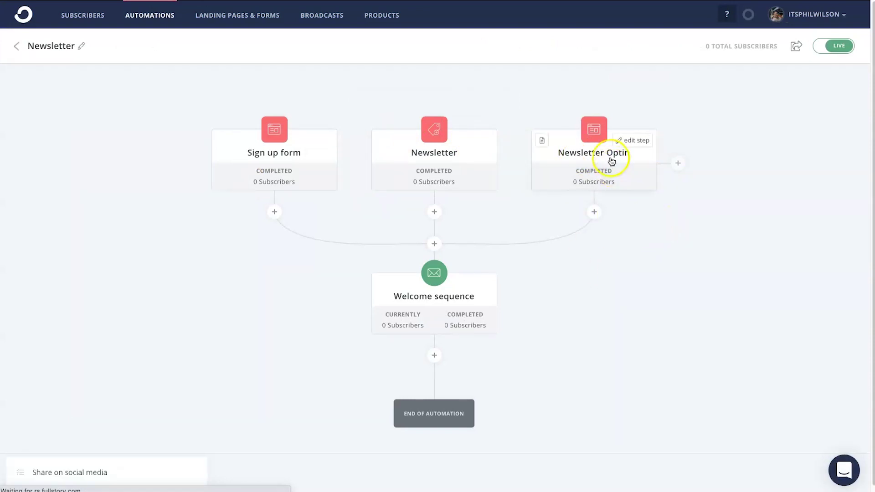
Inspect the Newsletter Optin landing page from within the automation and return to the visual automations list.
click(610, 159)
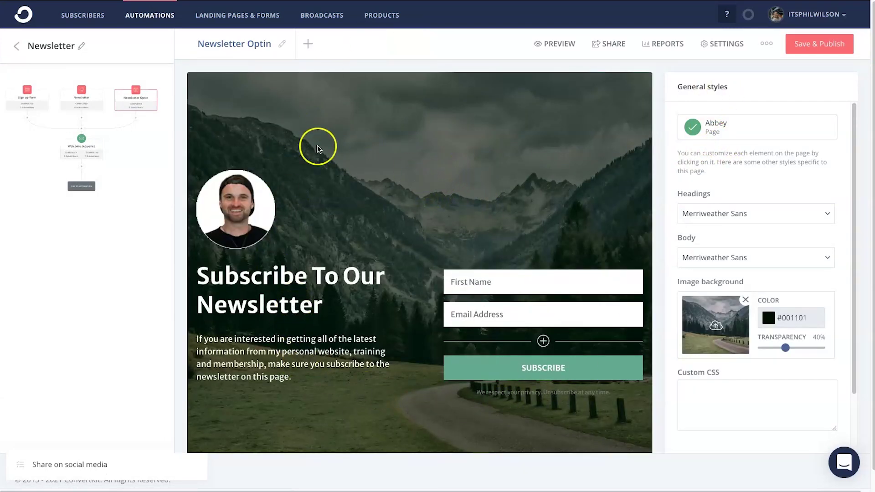
click(160, 22)
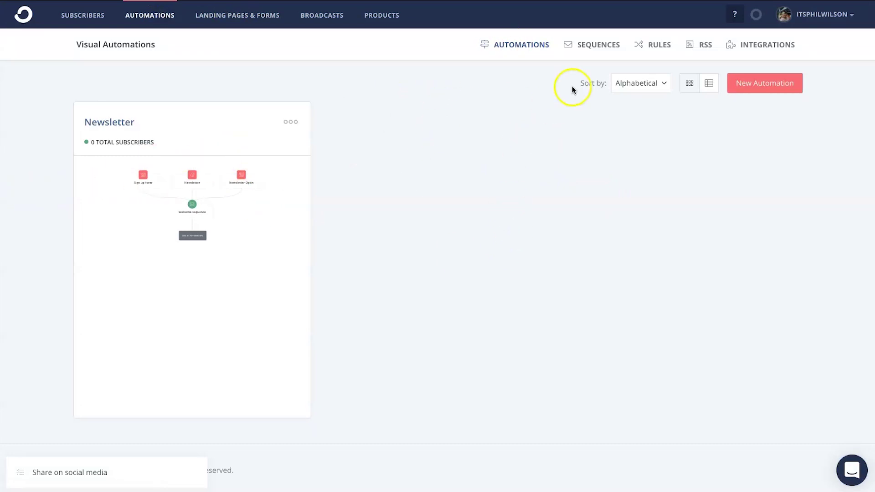
Create a new email sequence named Newsletter Sequence.
click(605, 49)
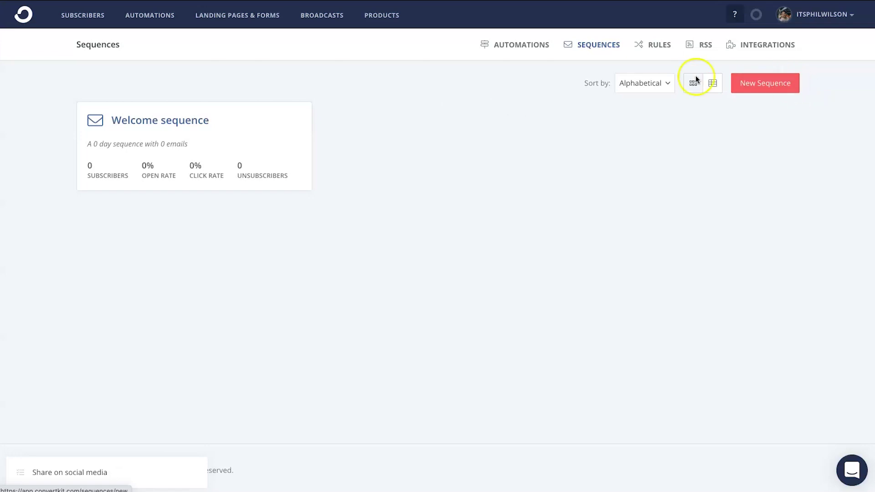
click(759, 88)
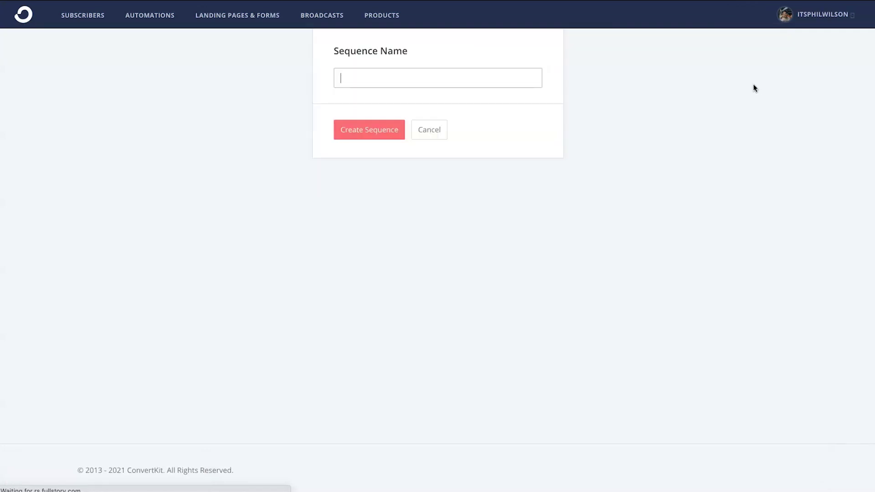
text(Newsletter Sequence)
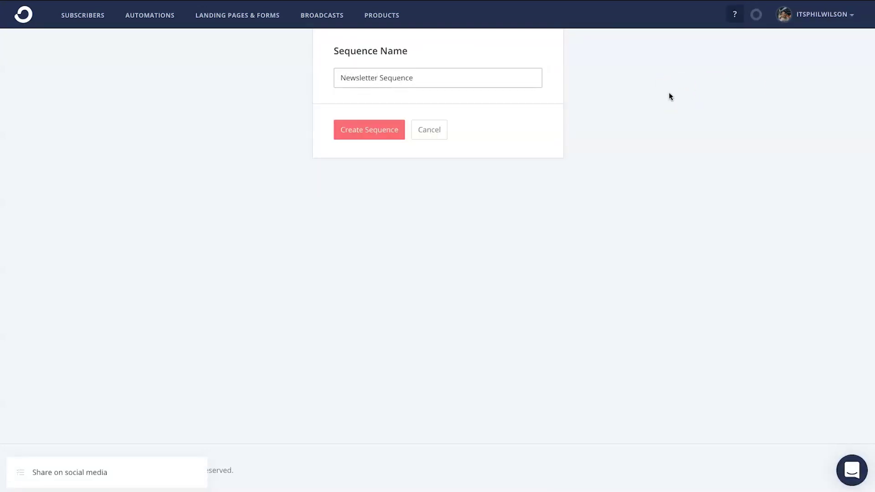
click(373, 130)
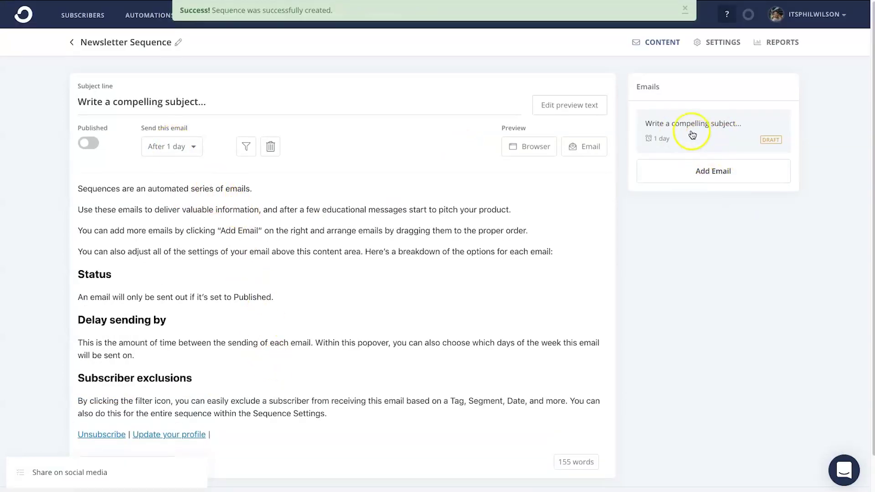
Set the first sequence email's subject line to "Hey, congratulations, you're in!".
click(83, 101)
drag(197, 101, 72, 98)
text(Hey, congratulations, you're in!)
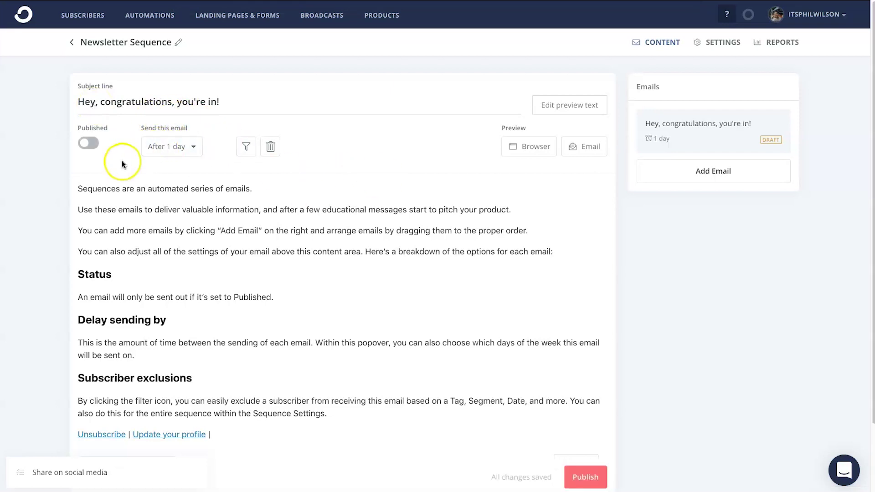
Review the first email's body text and the content types that can be inserted into it.
scroll(132, 254, down, 1)
scroll(137, 251, down, 2)
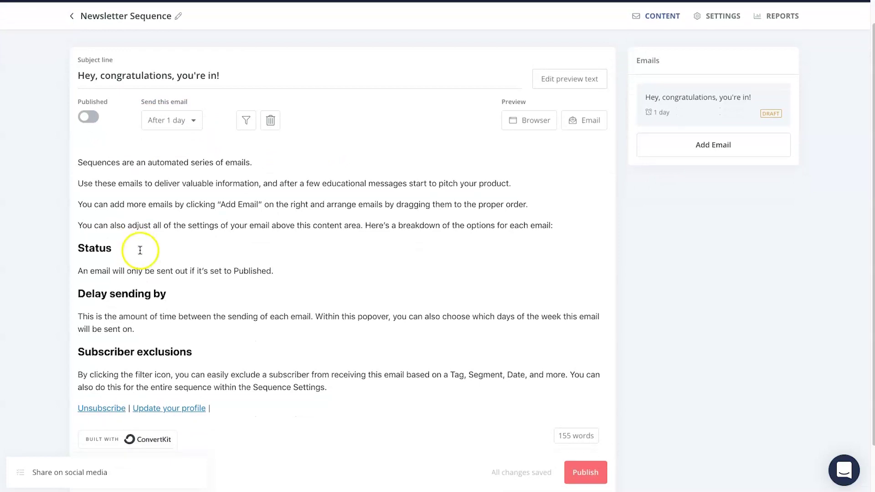
scroll(156, 276, up, 3)
click(87, 191)
click(77, 190)
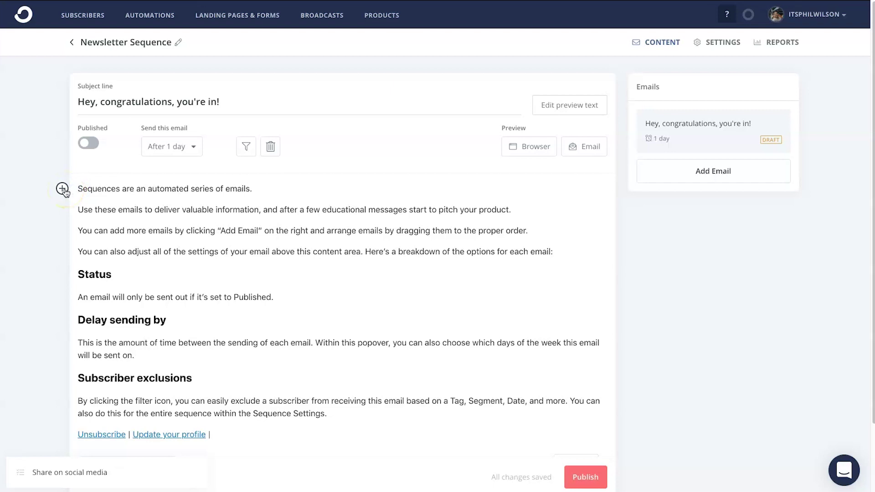
click(63, 189)
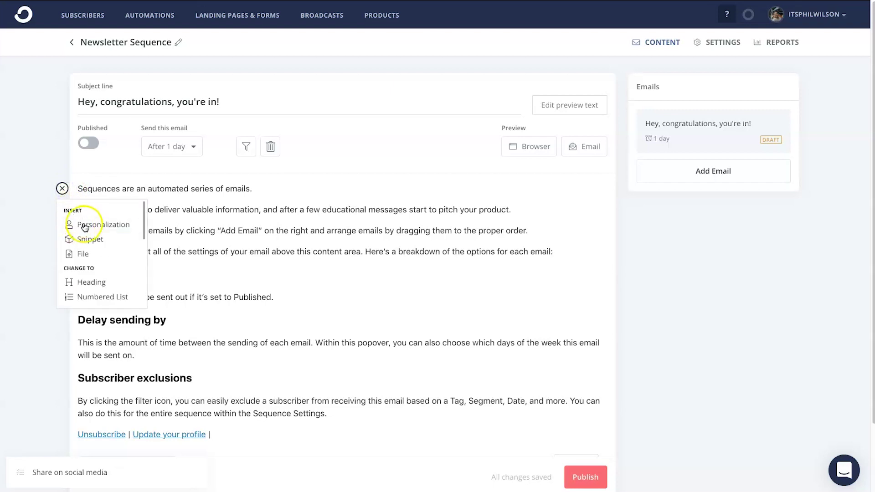
scroll(104, 282, down, 5)
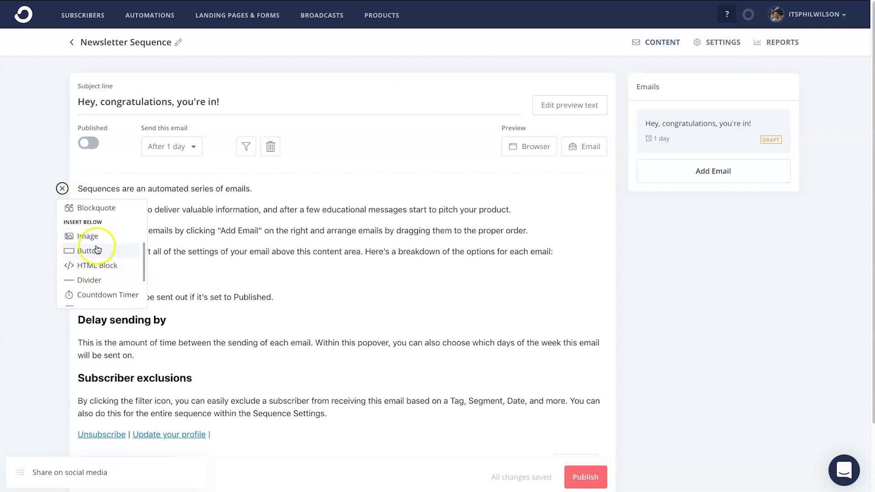
scroll(109, 262, up, 5)
click(242, 257)
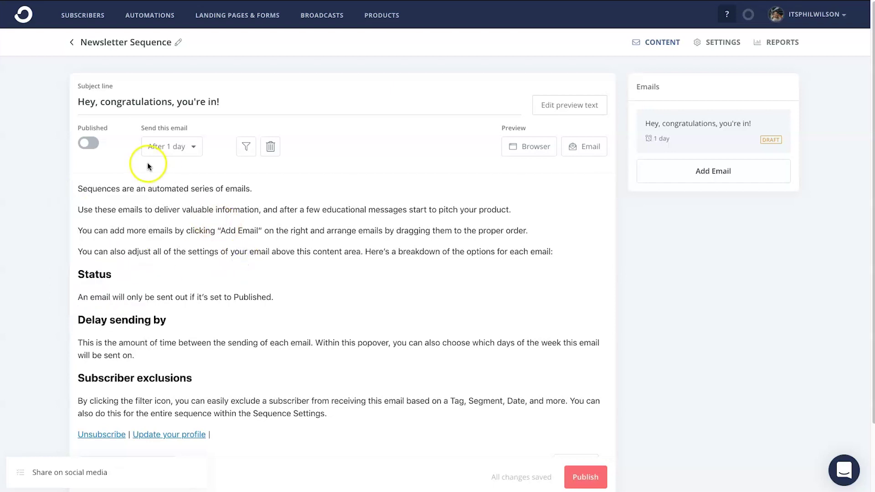
Start publishing the first email and enter YouTube Test as the company name and the account owner's name.
click(88, 143)
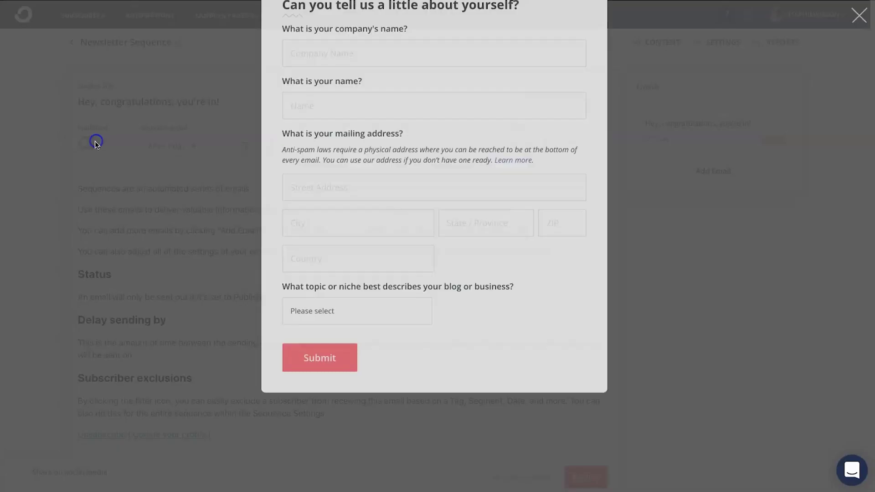
click(405, 104)
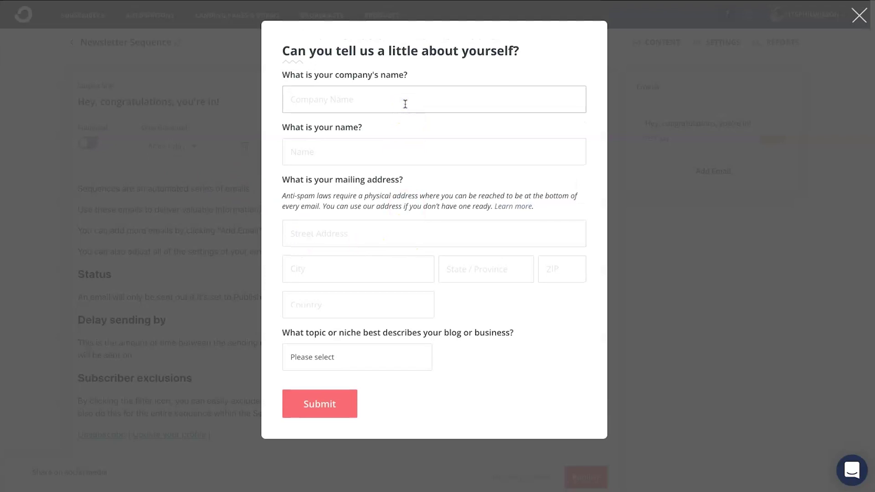
text(YouTube Test)
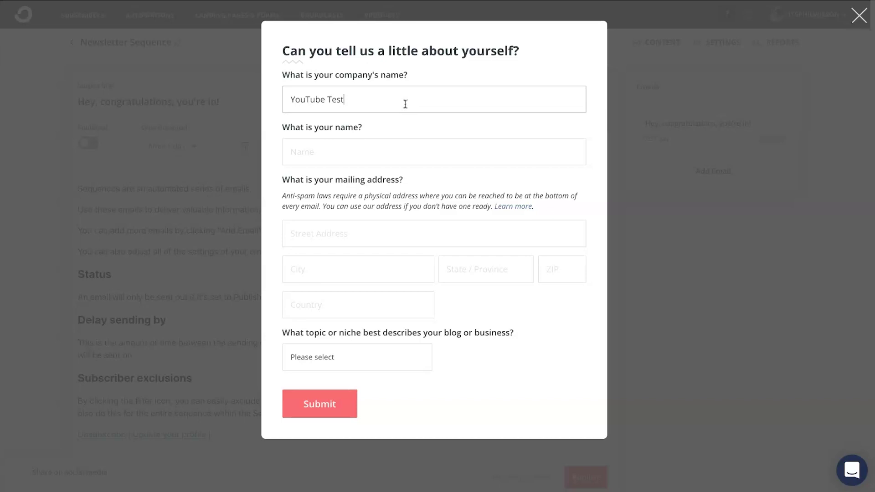
key(Tab)
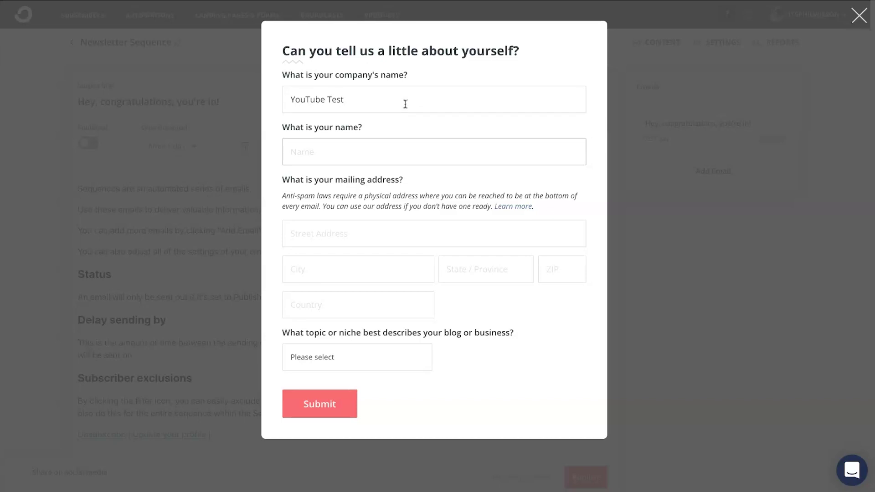
key(Tab)
Fill in the mailing address with street, city, state, ZIP and country, choose a business topic, and submit the details.
click(371, 226)
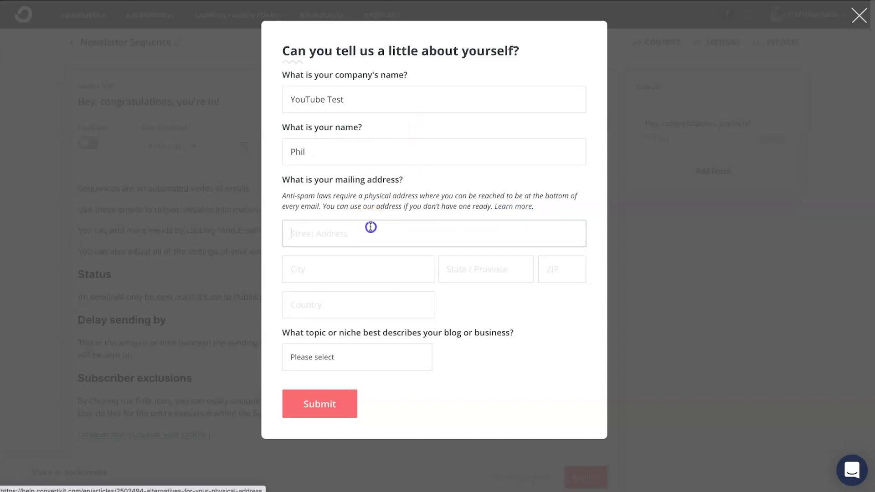
text(Street Name)
key(Tab)
text(City)
key(Tab)
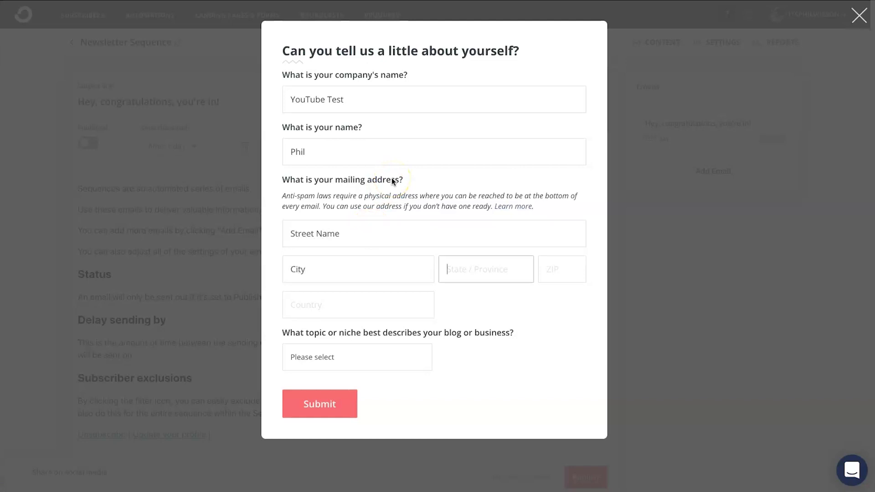
text(State)
key(Tab)
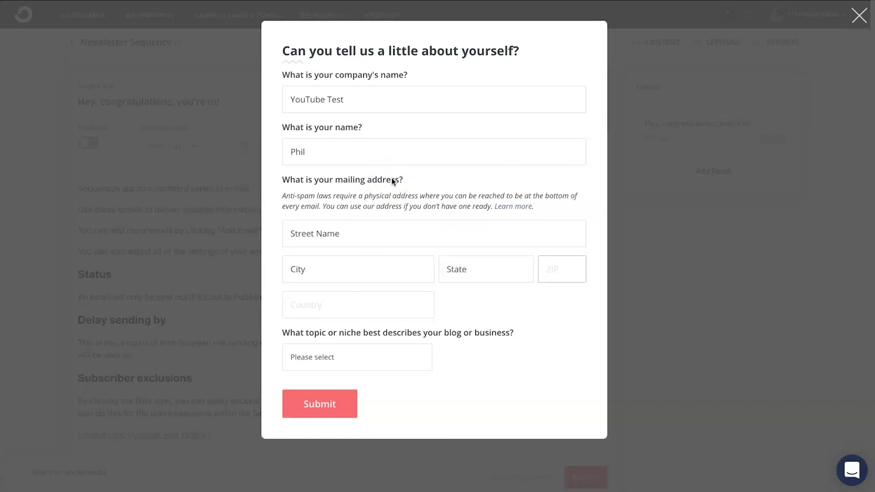
text(00043)
key(Tab)
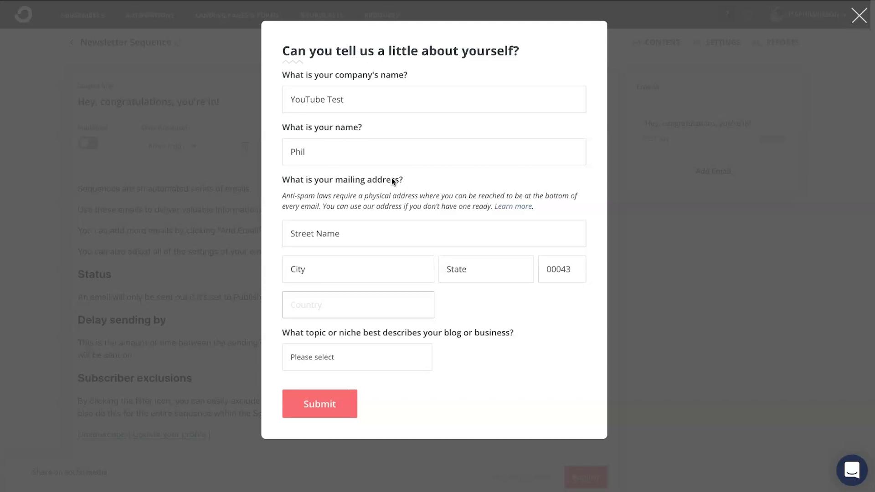
key(Tab)
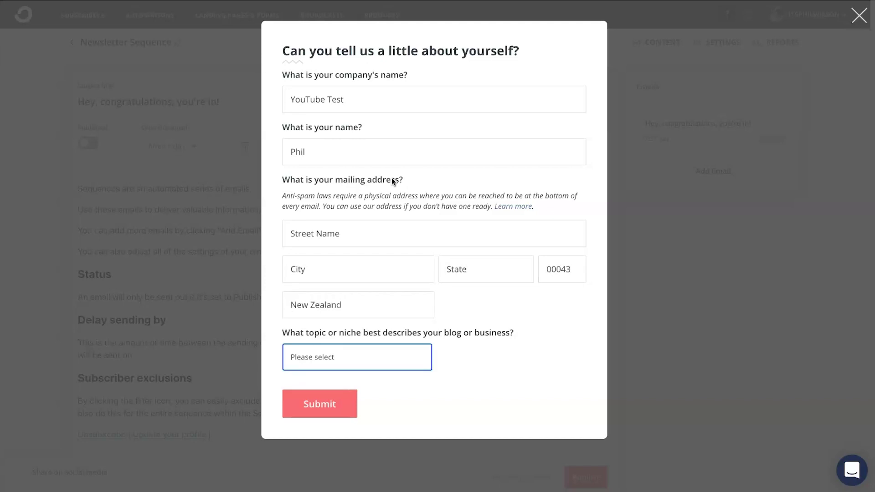
key(m)
click(343, 395)
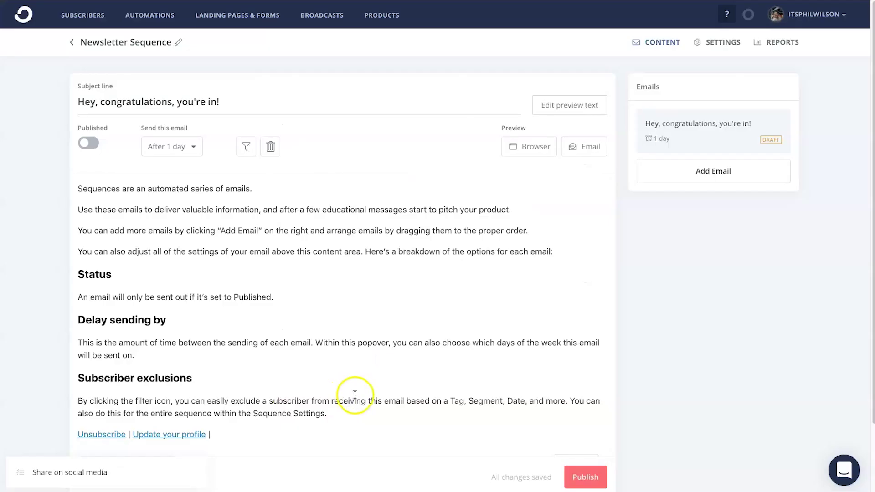
Publish the "Hey, congratulations, you're in!" email in the sequence.
click(113, 146)
click(382, 278)
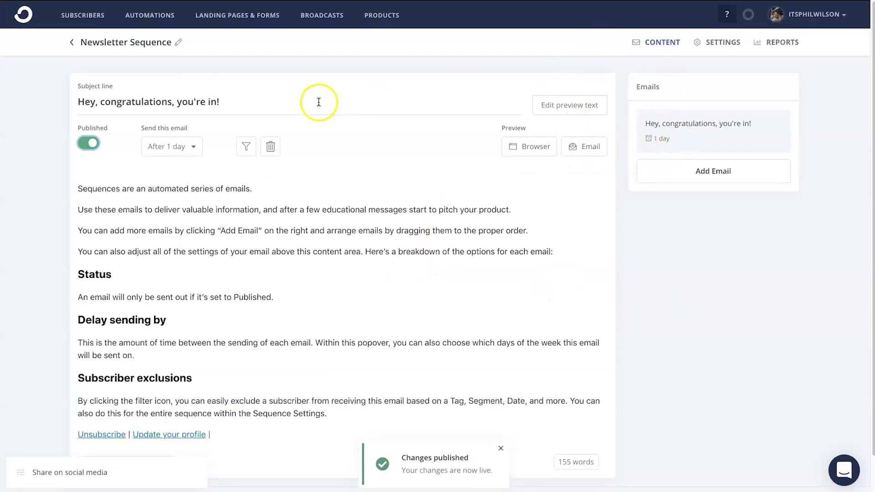
Add a second email to the sequence and set it to send 2 days after the last email.
click(717, 170)
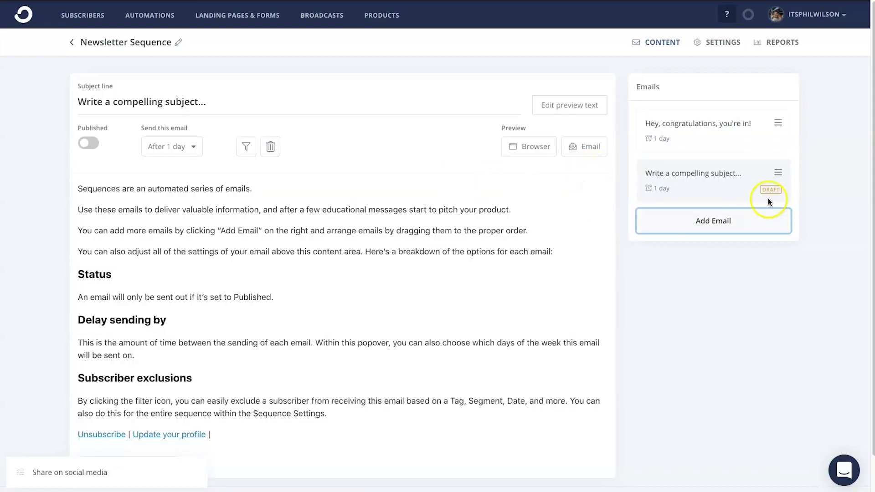
click(185, 146)
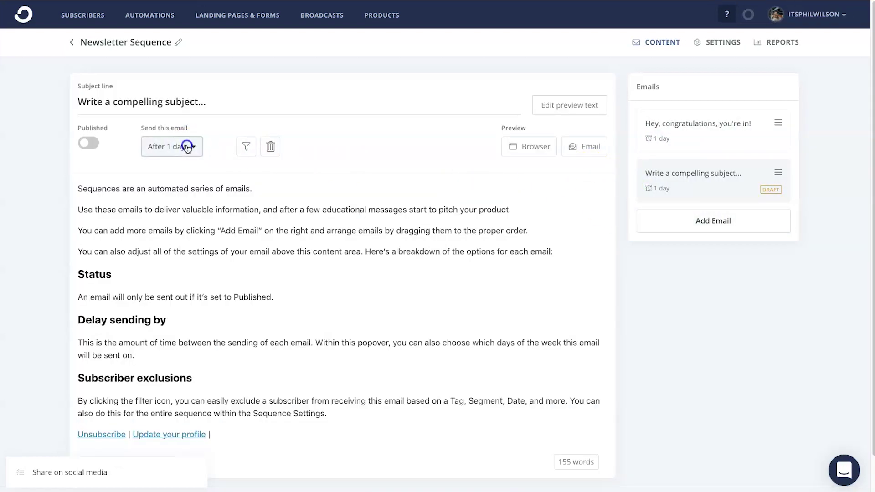
click(148, 180)
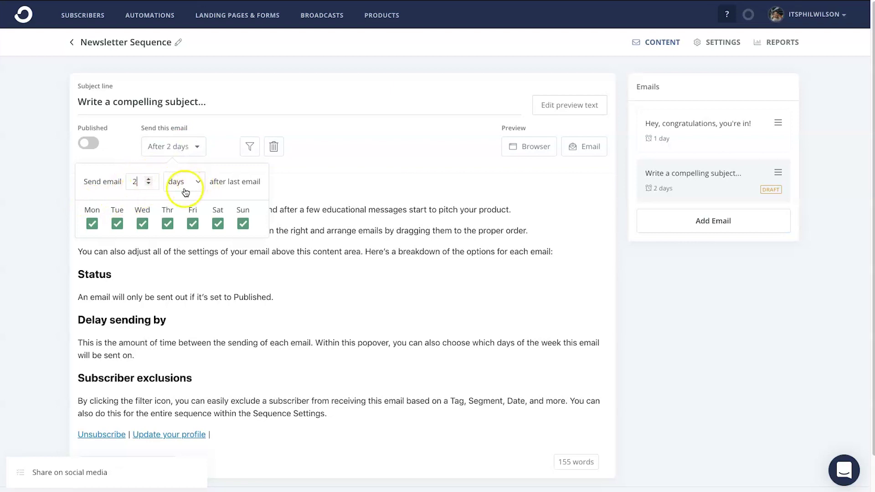
click(472, 179)
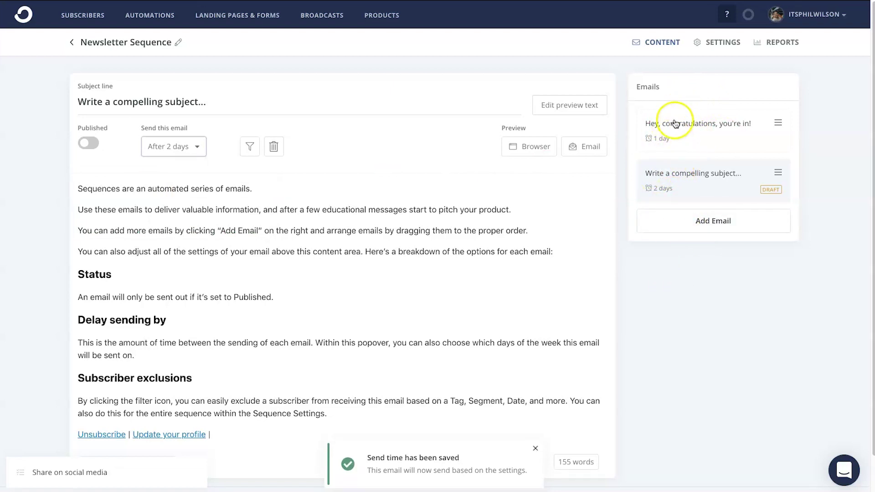
click(709, 391)
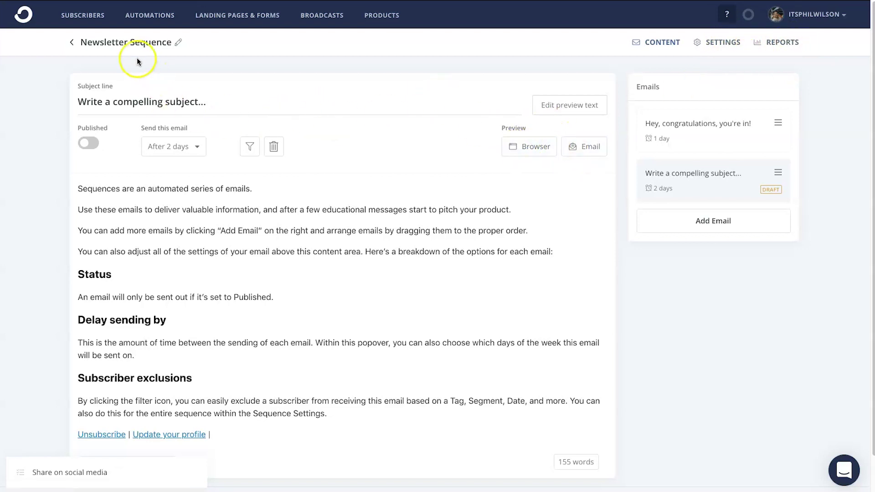
scroll(303, 238, down, 1)
scroll(303, 238, up, 1)
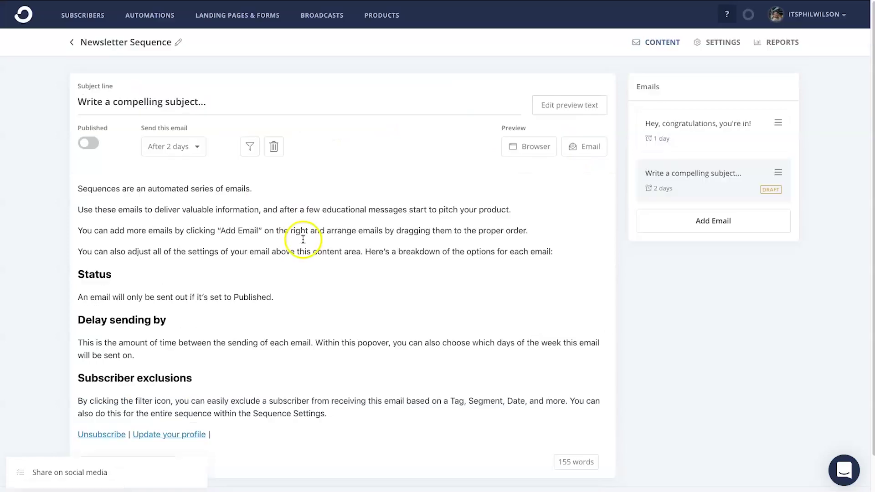
Reopen the Newsletter automation, switch its Welcome sequence action to Newsletter Sequence, update it, and return to the automations list.
click(170, 28)
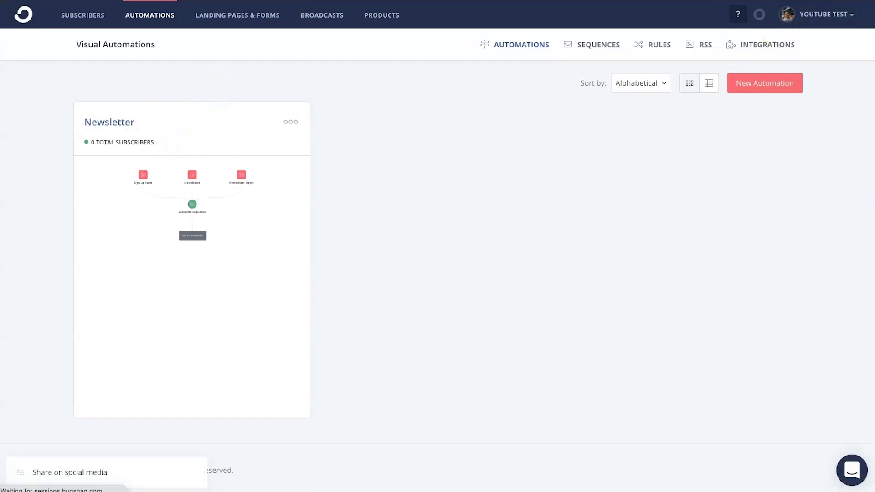
click(250, 187)
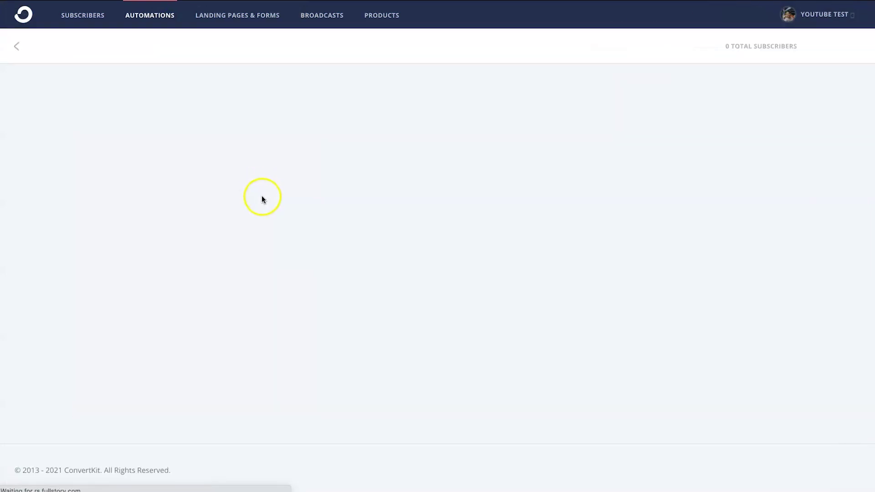
mouse_move(465, 299)
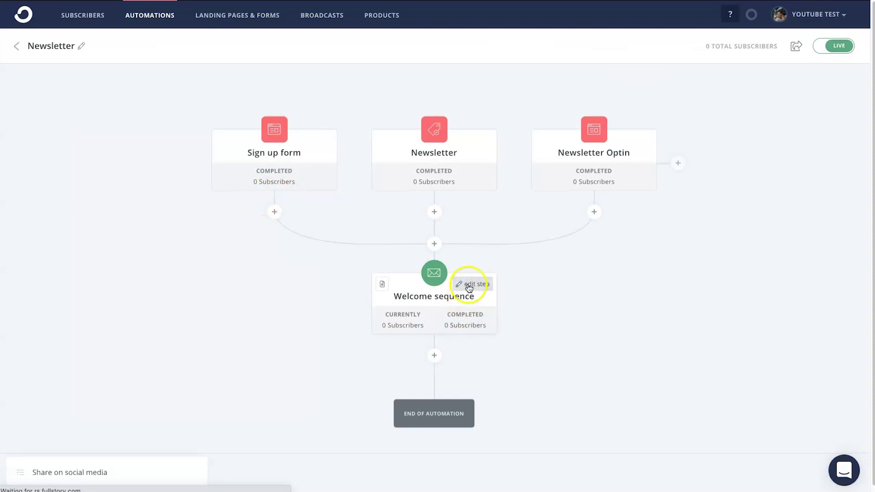
click(469, 286)
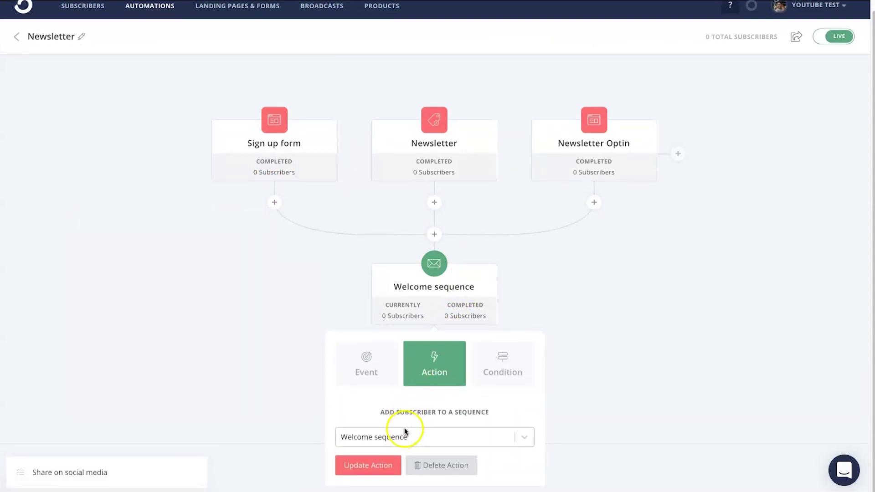
click(403, 430)
click(401, 453)
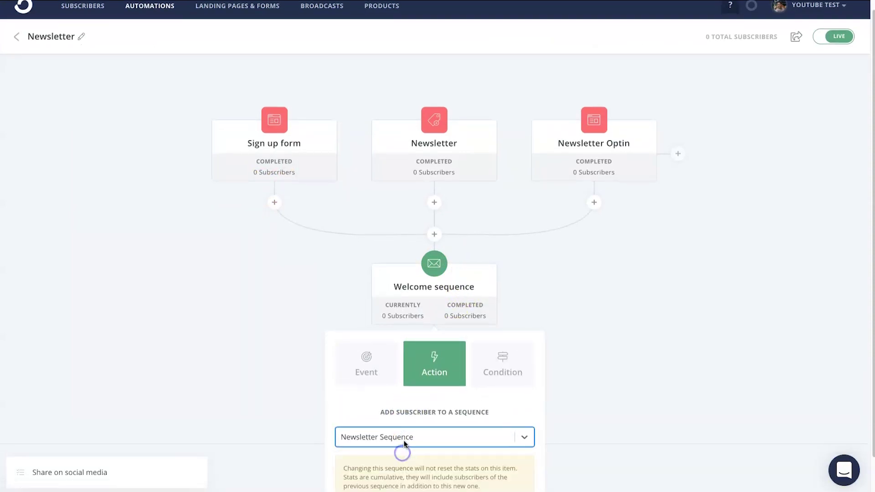
scroll(401, 451, down, 1)
click(380, 477)
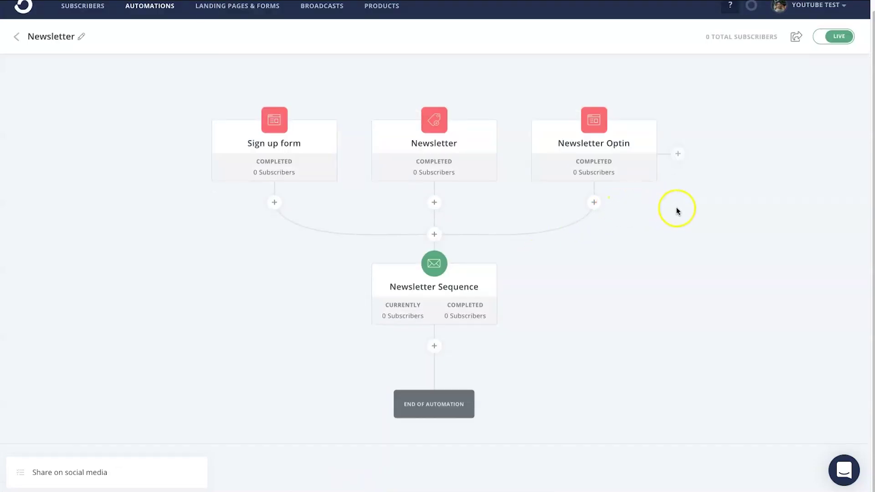
click(147, 21)
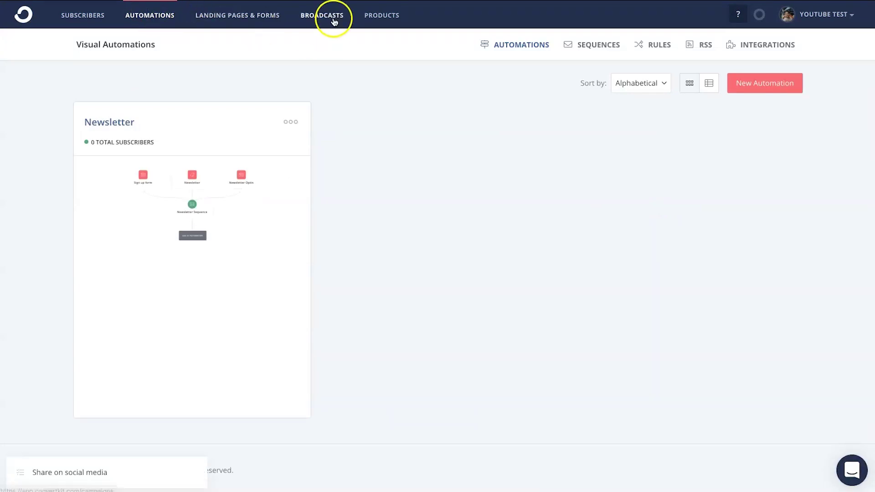
View the products page and open the account options.
click(375, 15)
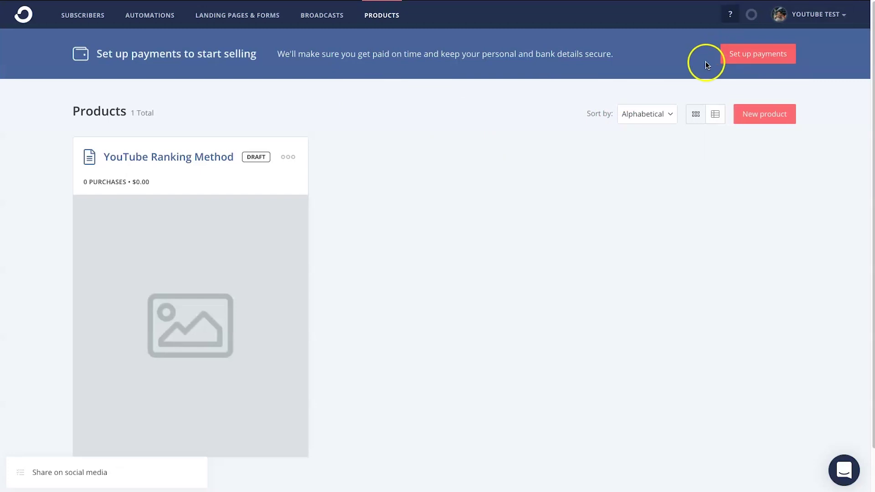
click(816, 14)
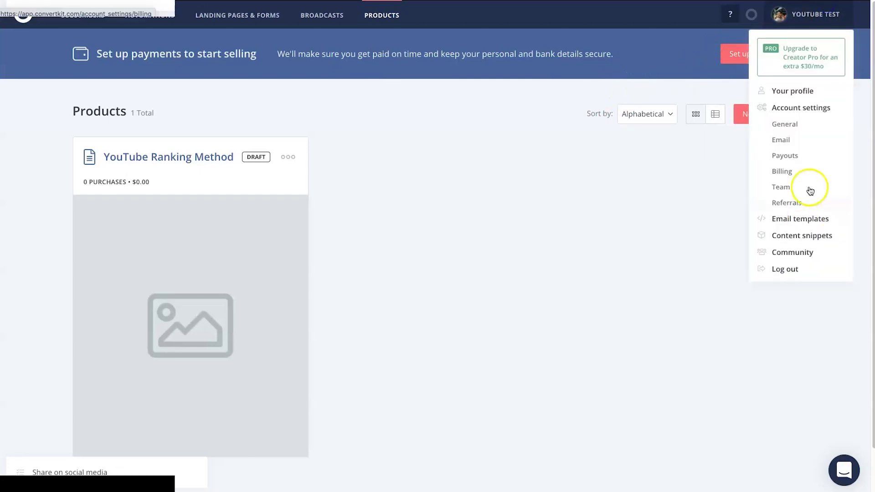